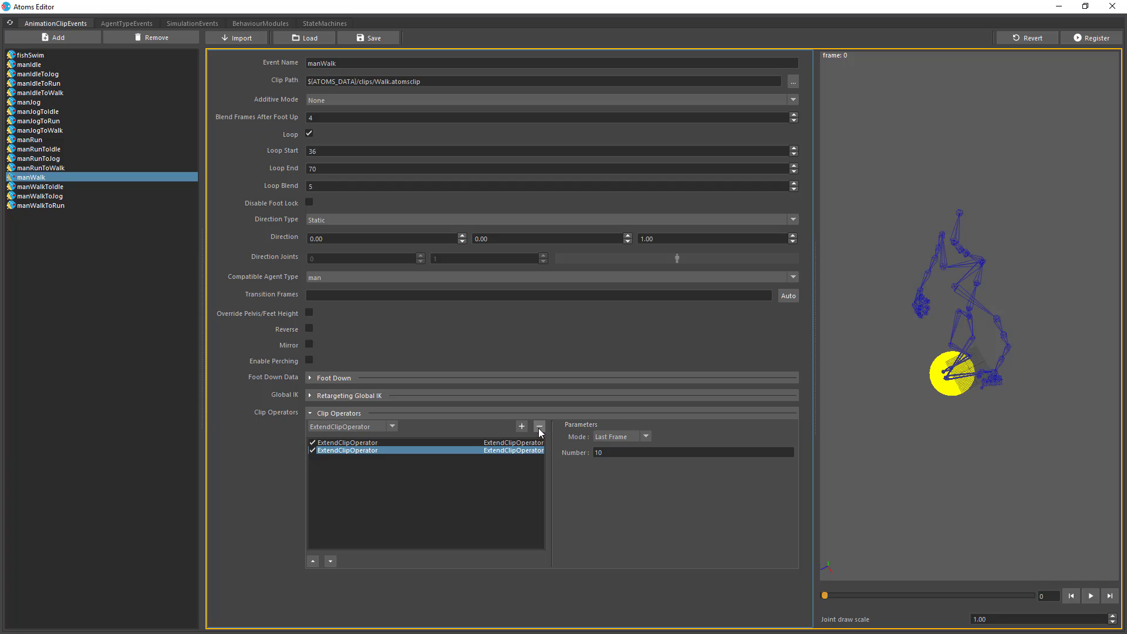
- Remove the duplicate ExtendClipOperator from the manWalk clip and rename the remaining one as Operator1
{"action": "left_click", "coordinate": [539, 426]}
{"action": "left_click", "coordinate": [369, 443]}
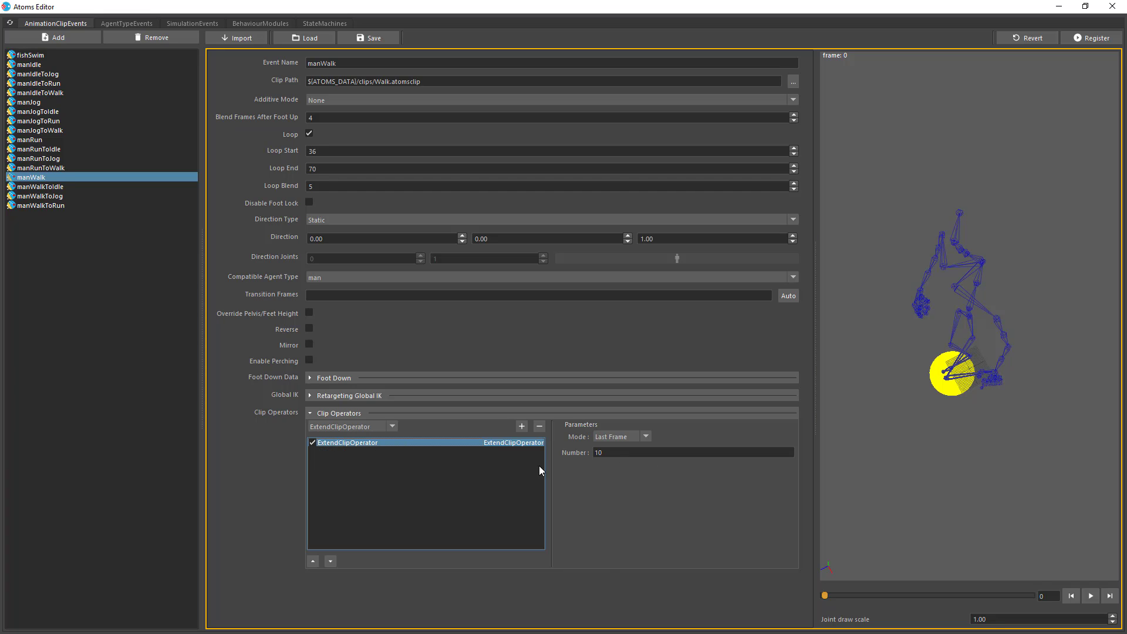
{"action": "double_click", "coordinate": [364, 446]}
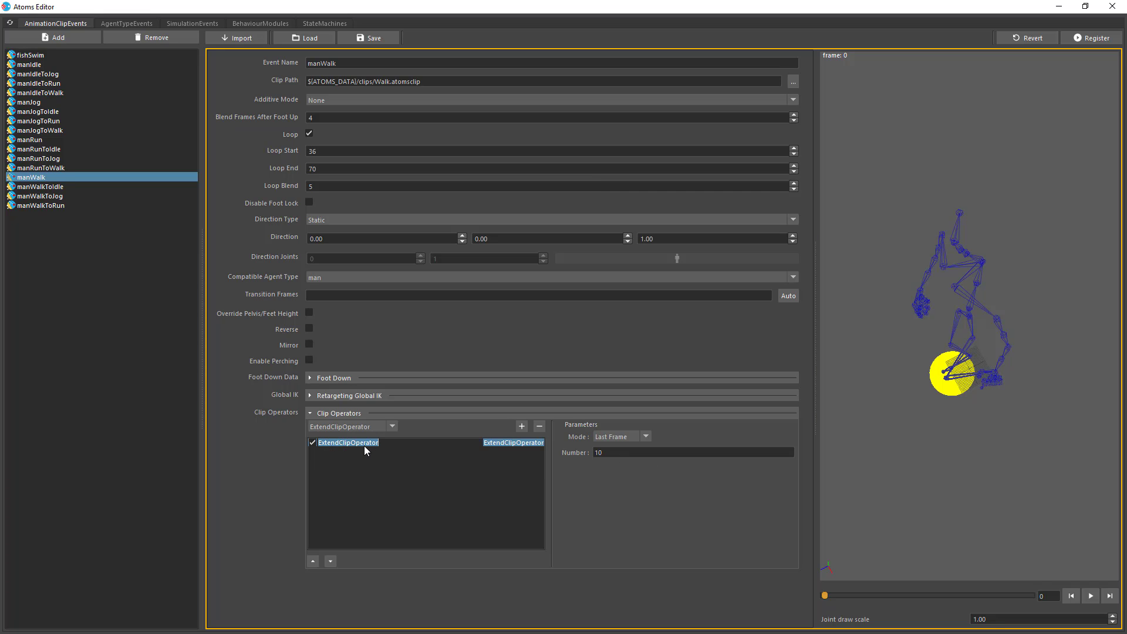
{"action": "type", "text": "Operator1"}
{"action": "key", "text": "Return"}
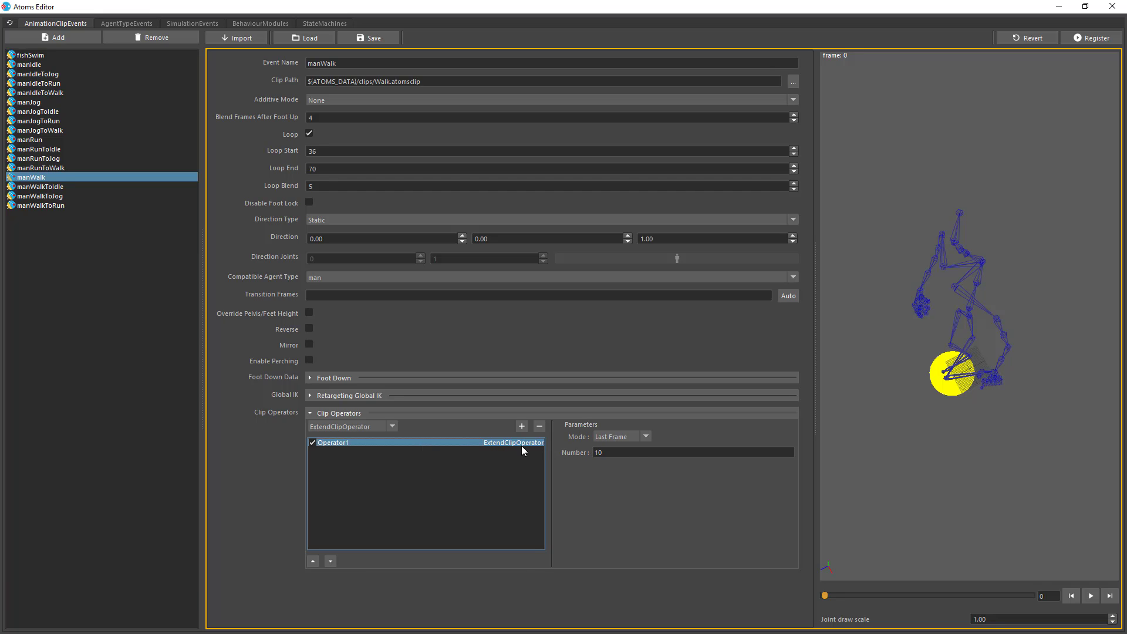
- Set Operator1's number of last-frame extension frames to 20, register manWalk and scrub through the extended clip
{"action": "double_click", "coordinate": [618, 451]}
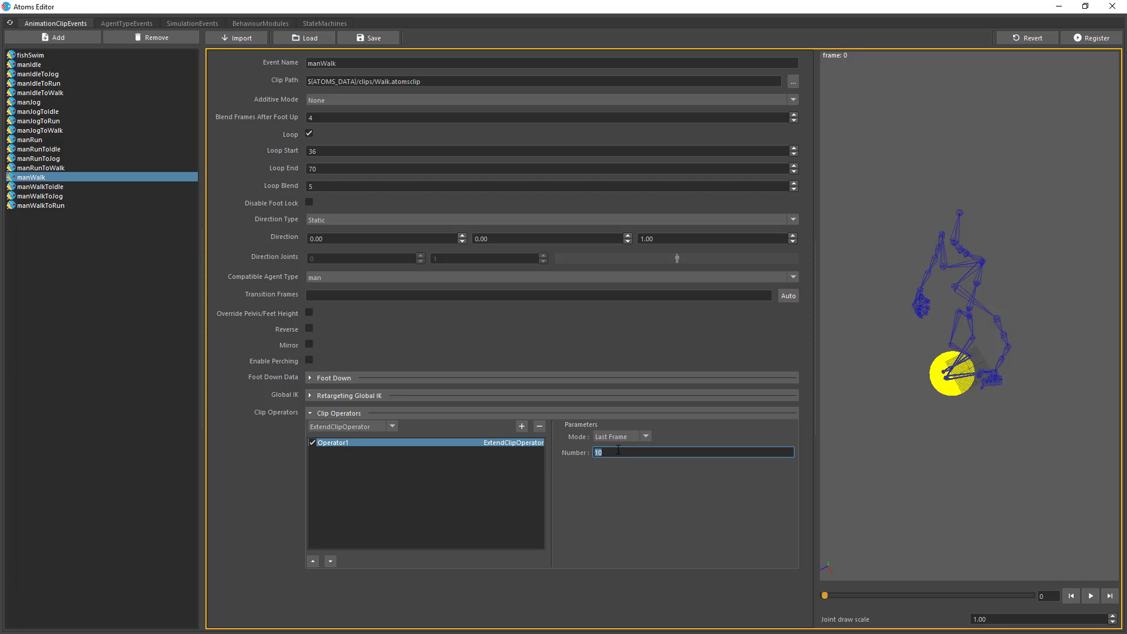
{"action": "type", "text": "20"}
{"action": "left_click", "coordinate": [1062, 38]}
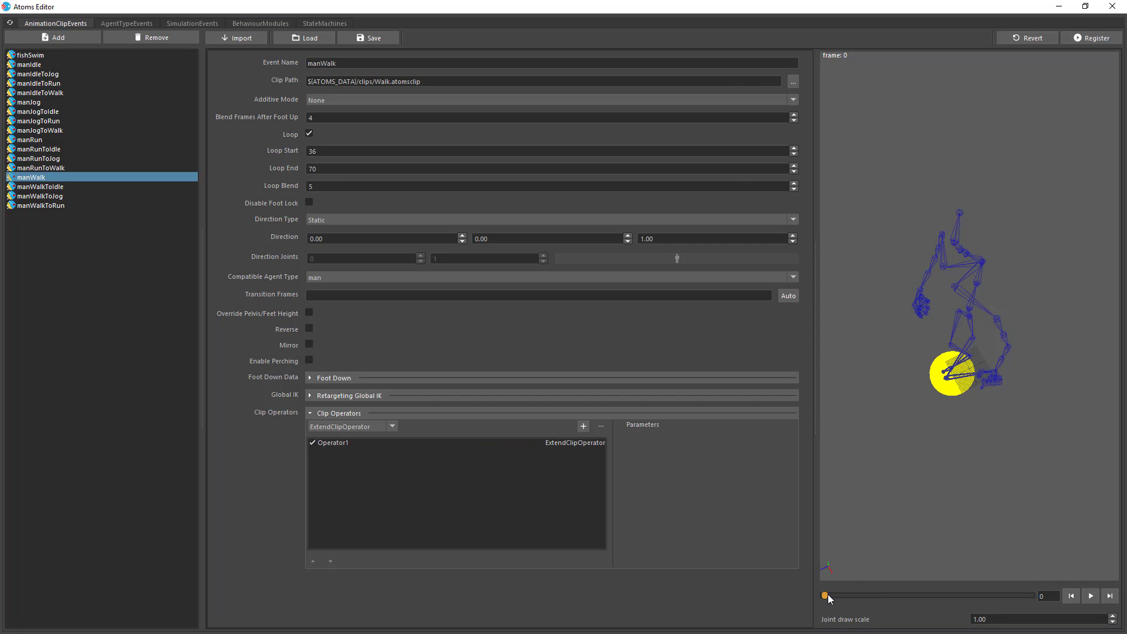
{"action": "left_click_drag", "start_coordinate": [825, 595], "coordinate": [1000, 597]}
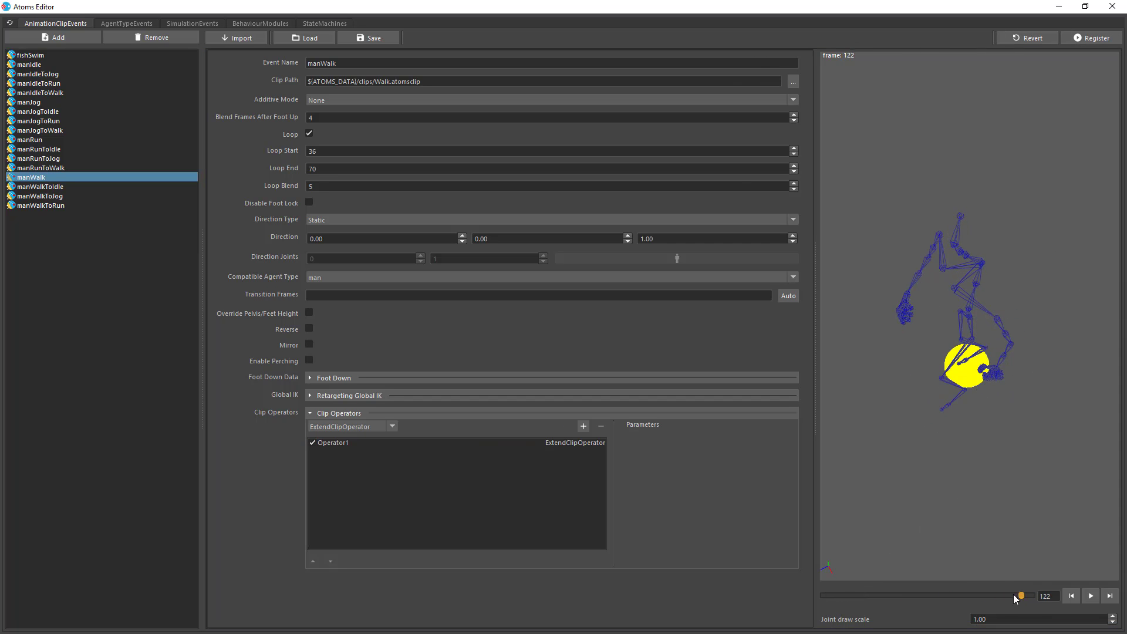
- Check Operator1's available extension modes and remove the operator from manWalk
{"action": "left_click", "coordinate": [536, 450]}
{"action": "left_click", "coordinate": [492, 443]}
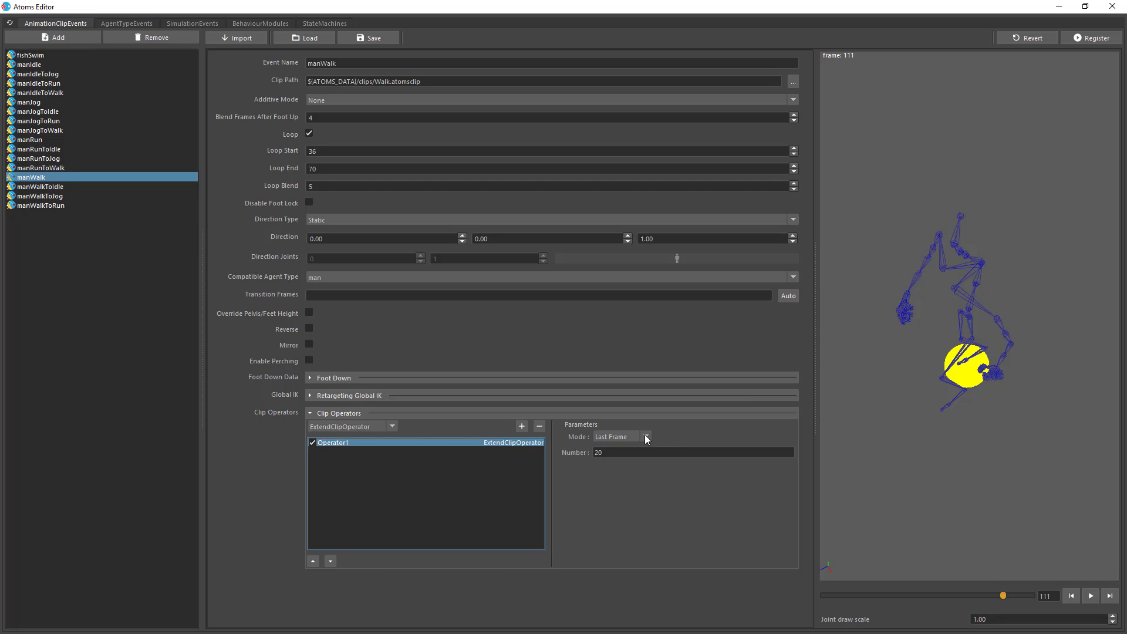
{"action": "left_click", "coordinate": [619, 437]}
{"action": "left_click", "coordinate": [642, 501]}
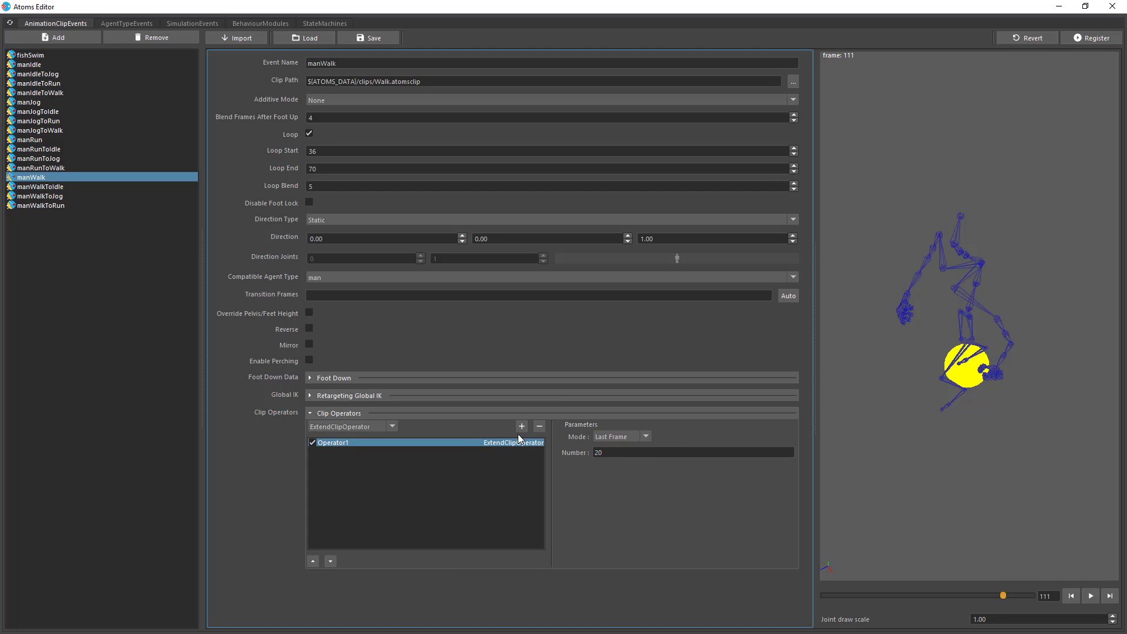
{"action": "left_click", "coordinate": [539, 427]}
- Add a JointOffset operator to the manWalk clip
{"action": "left_click", "coordinate": [358, 427]}
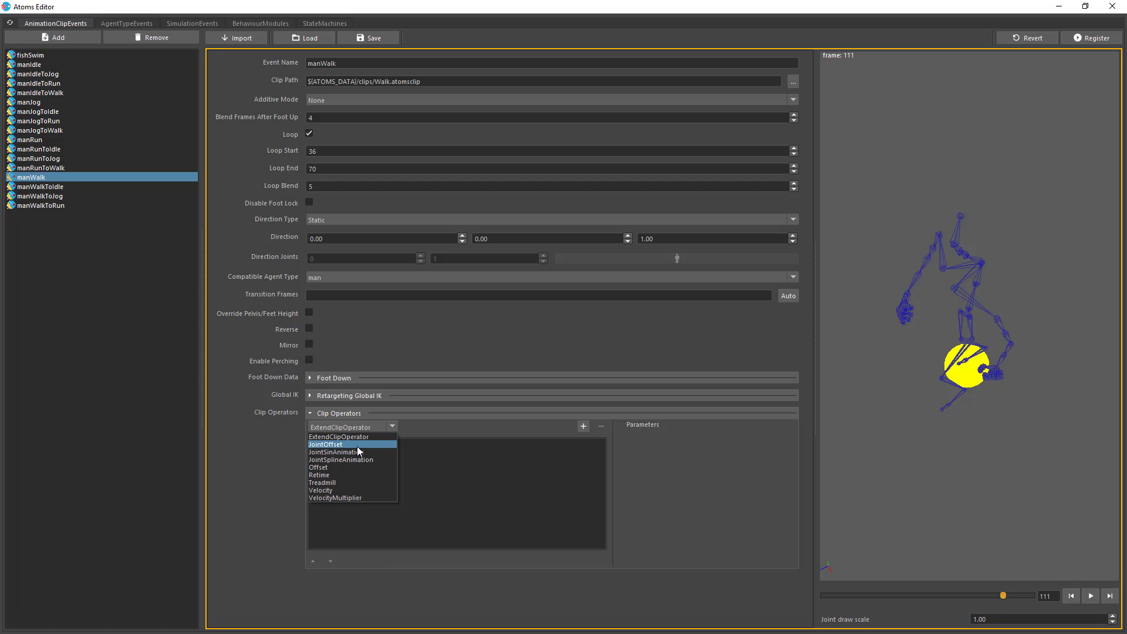
{"action": "left_click", "coordinate": [357, 444]}
{"action": "left_click", "coordinate": [583, 426]}
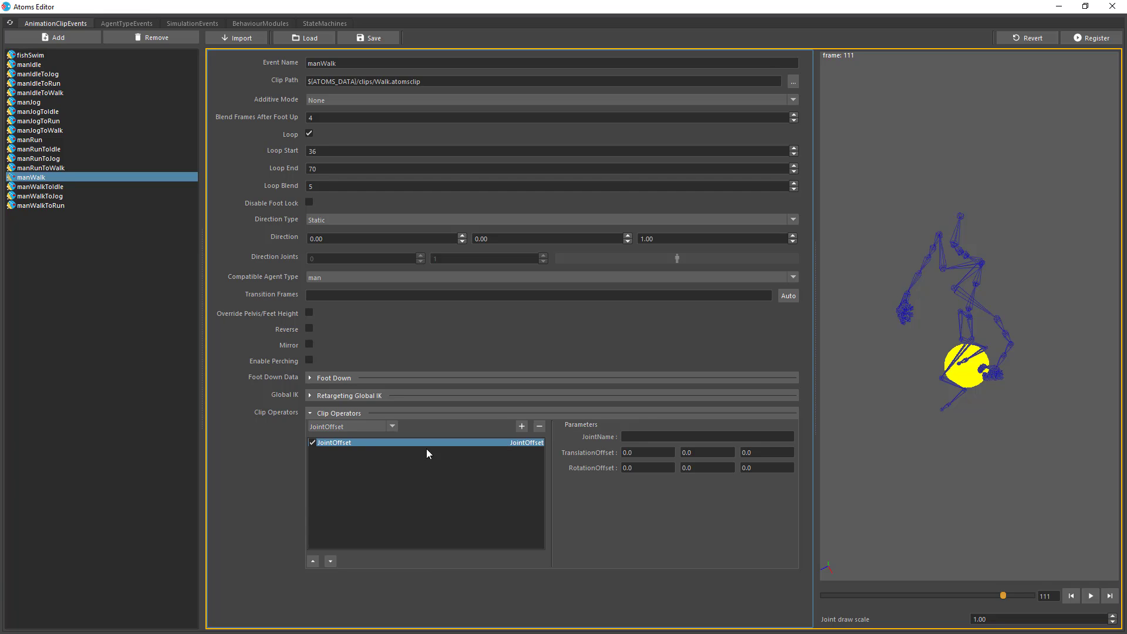
- Display the joint names on the skeleton preview and set the JointOffset operator's joint name to LeftShoulder
{"action": "left_click", "coordinate": [672, 440]}
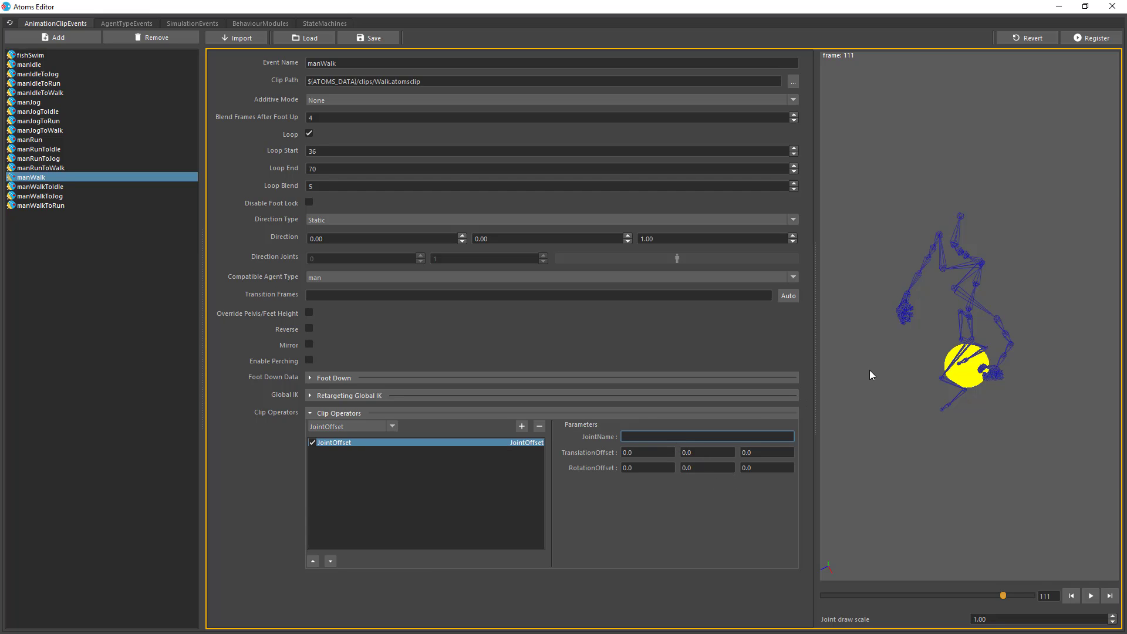
{"action": "right_click", "coordinate": [900, 226]}
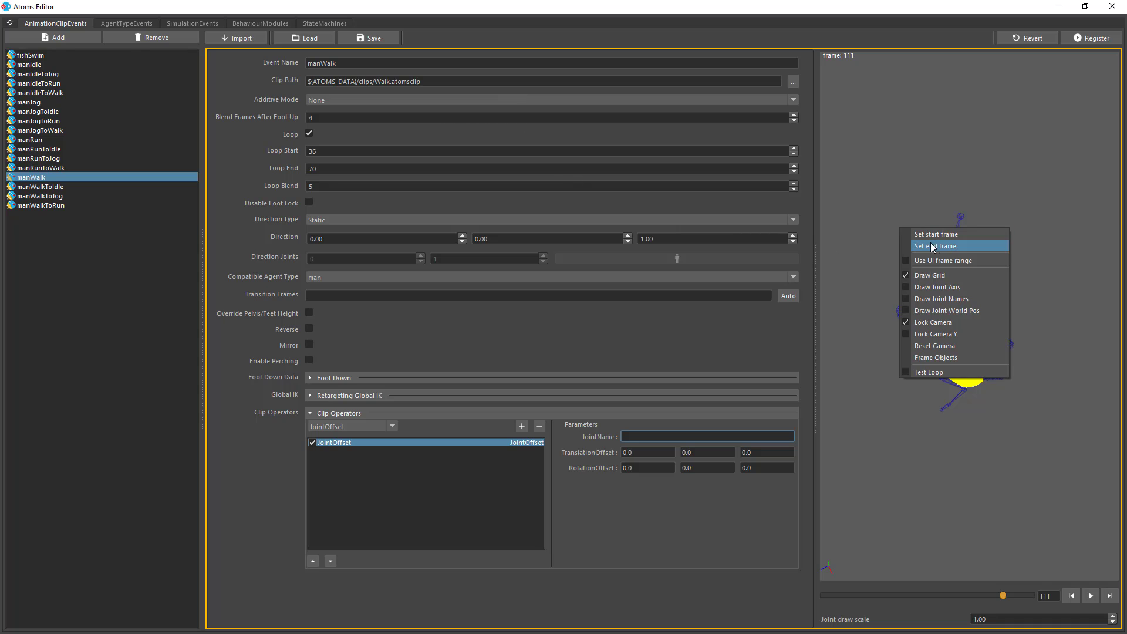
{"action": "left_click", "coordinate": [939, 298]}
{"action": "scroll", "coordinate": [943, 338], "scroll_direction": "up", "scroll_amount": 5}
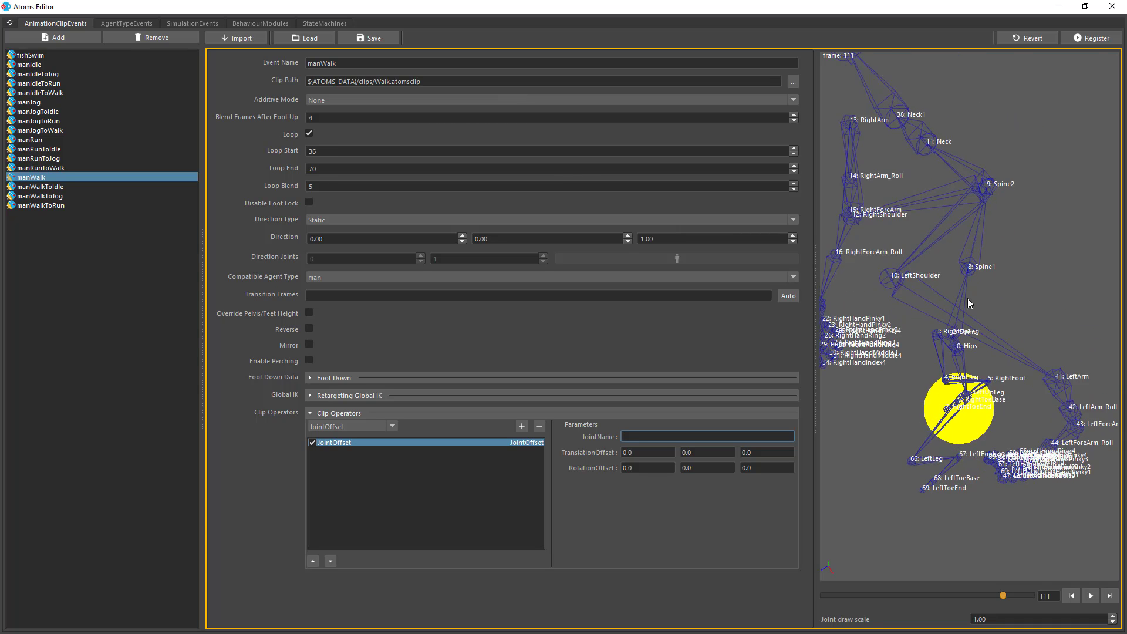
{"action": "scroll", "coordinate": [945, 252], "scroll_direction": "down", "scroll_amount": 4}
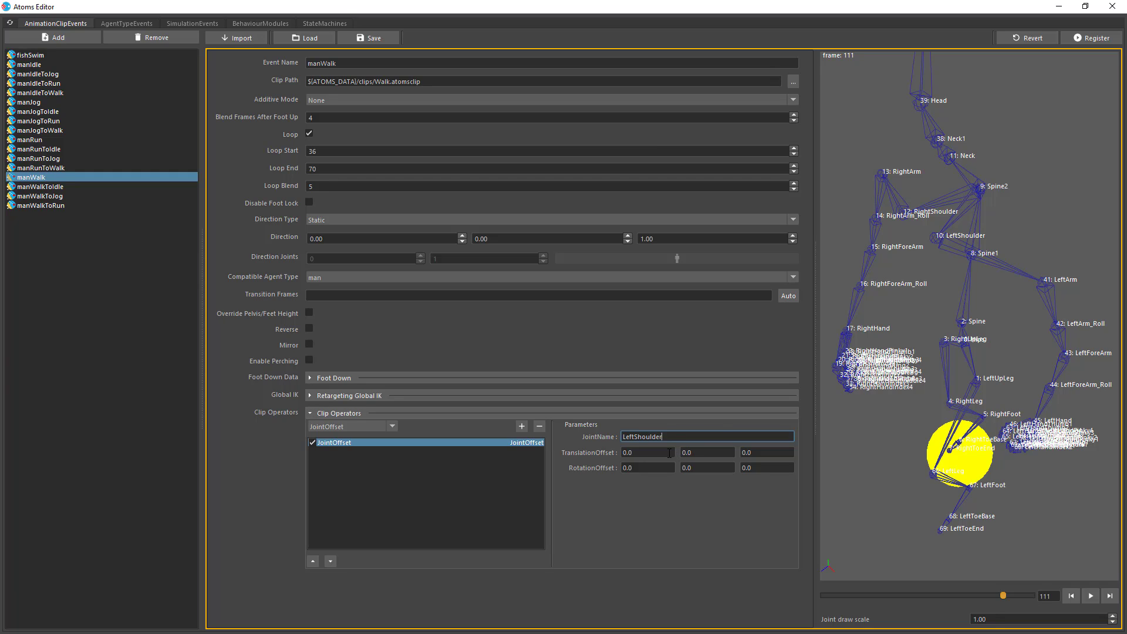
- Set the LeftShoulder joint's Y rotation offset to 45 and register the manWalk clip
{"action": "left_click", "coordinate": [691, 467]}
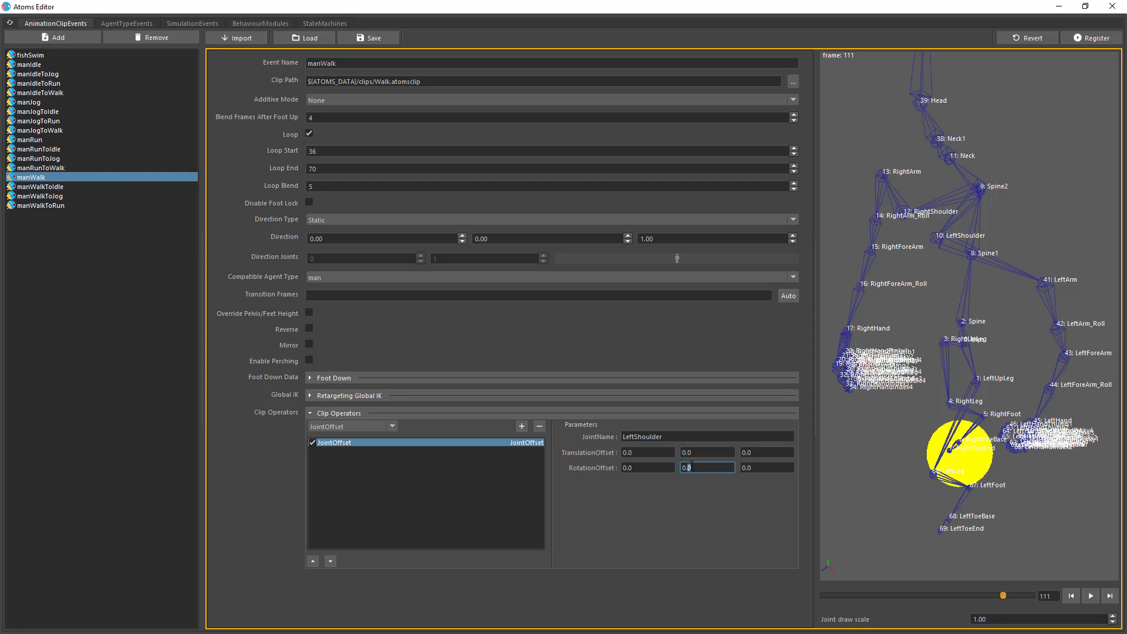
{"action": "double_click", "coordinate": [690, 466]}
{"action": "double_click", "coordinate": [695, 465]}
{"action": "type", "text": "45"}
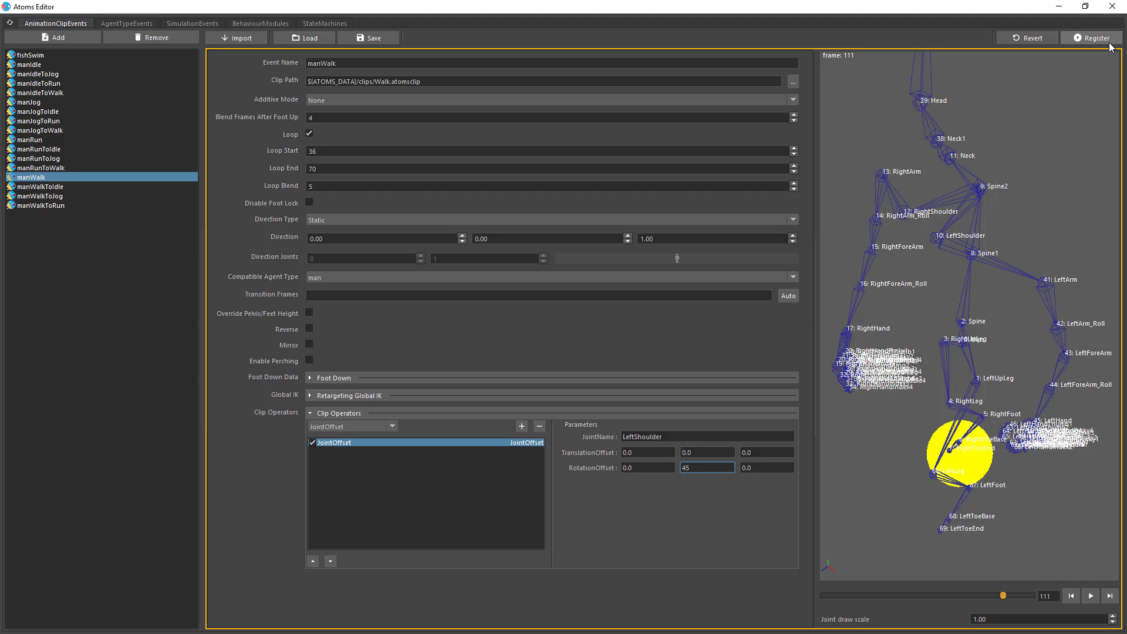
{"action": "left_click", "coordinate": [1091, 38]}
- Hide the joint names and play the manWalk animation to examine the shoulder offset, returning to frame 0
{"action": "right_click", "coordinate": [1005, 206]}
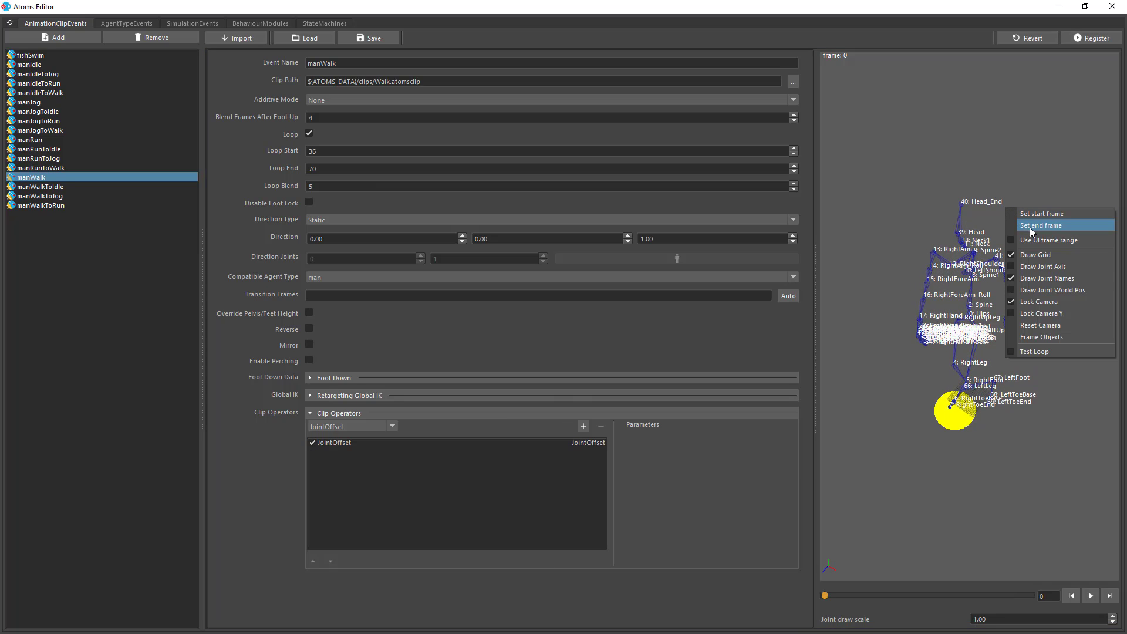
{"action": "left_click", "coordinate": [1051, 280]}
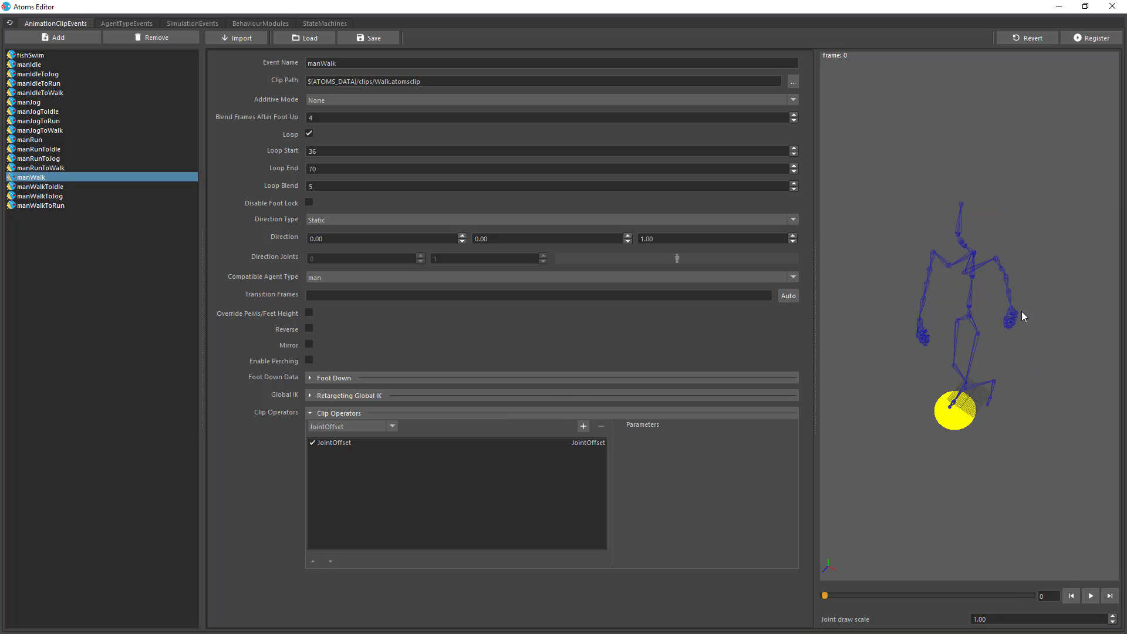
{"action": "left_click", "coordinate": [1090, 596]}
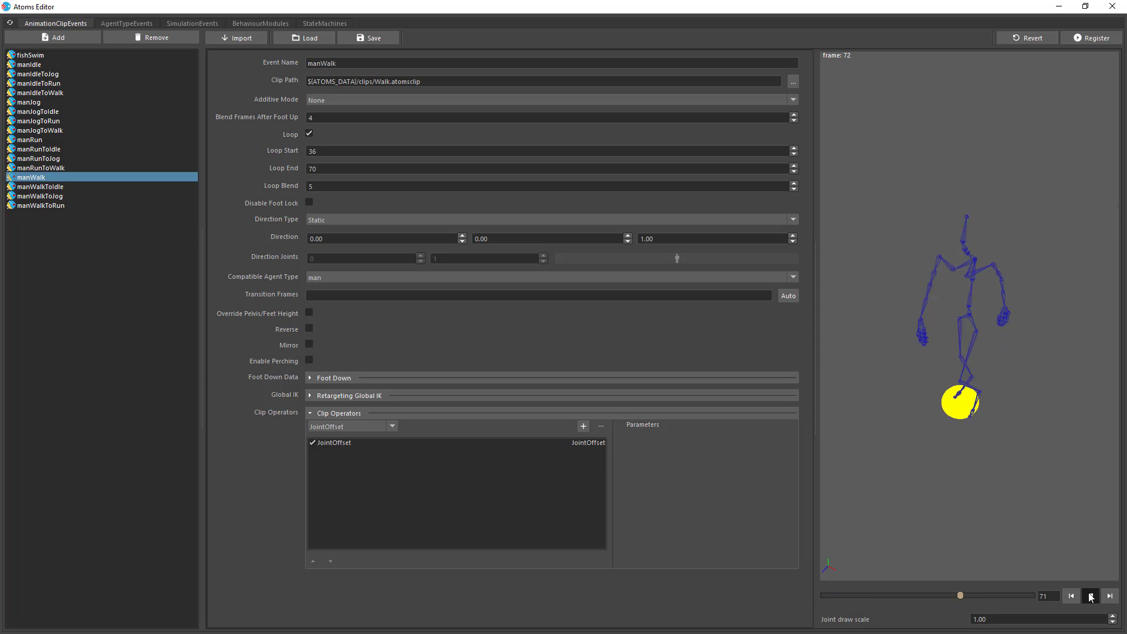
{"action": "left_click", "coordinate": [1090, 597]}
{"action": "left_click_drag", "start_coordinate": [987, 595], "coordinate": [738, 619]}
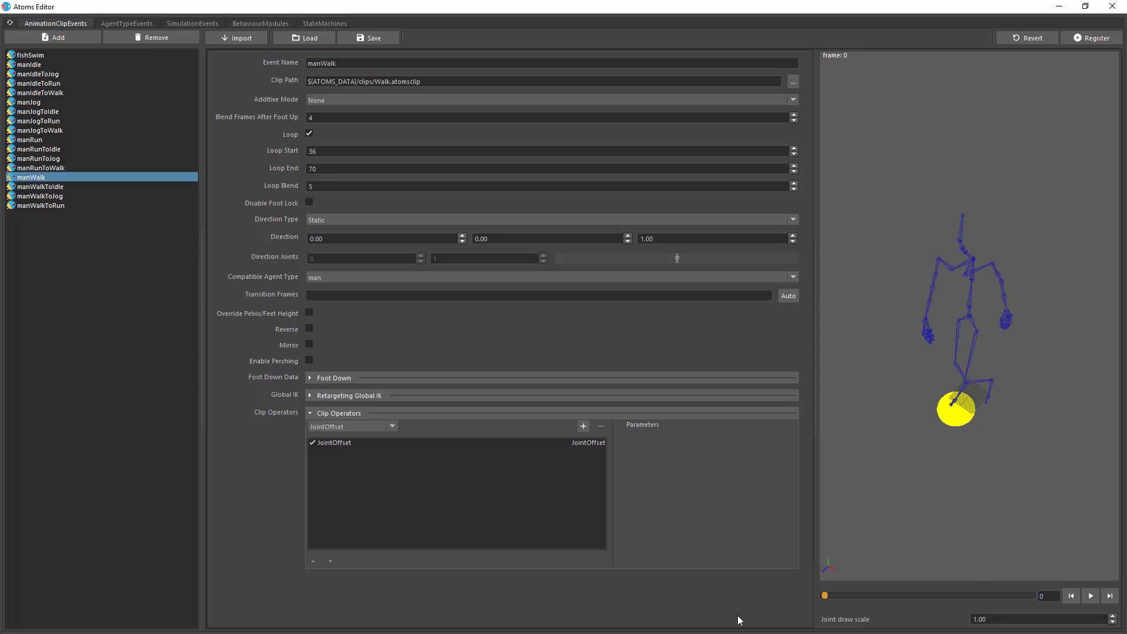
- Remove the JointOffset operator from the manWalk clip
{"action": "left_click", "coordinate": [339, 442]}
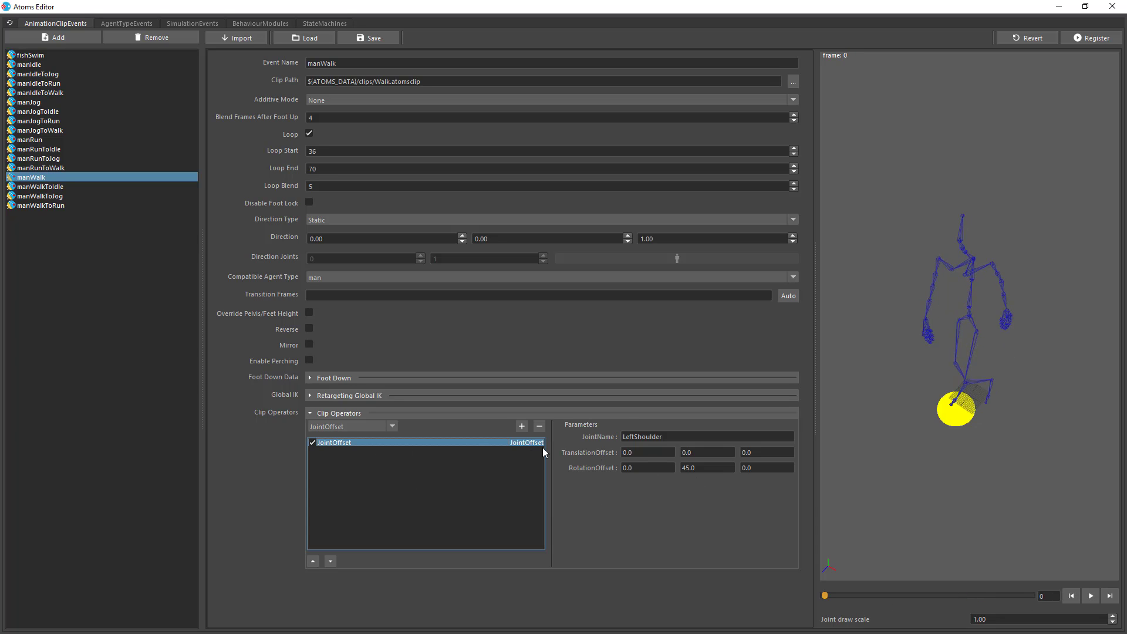
{"action": "left_click", "coordinate": [539, 427]}
{"action": "left_click", "coordinate": [371, 428]}
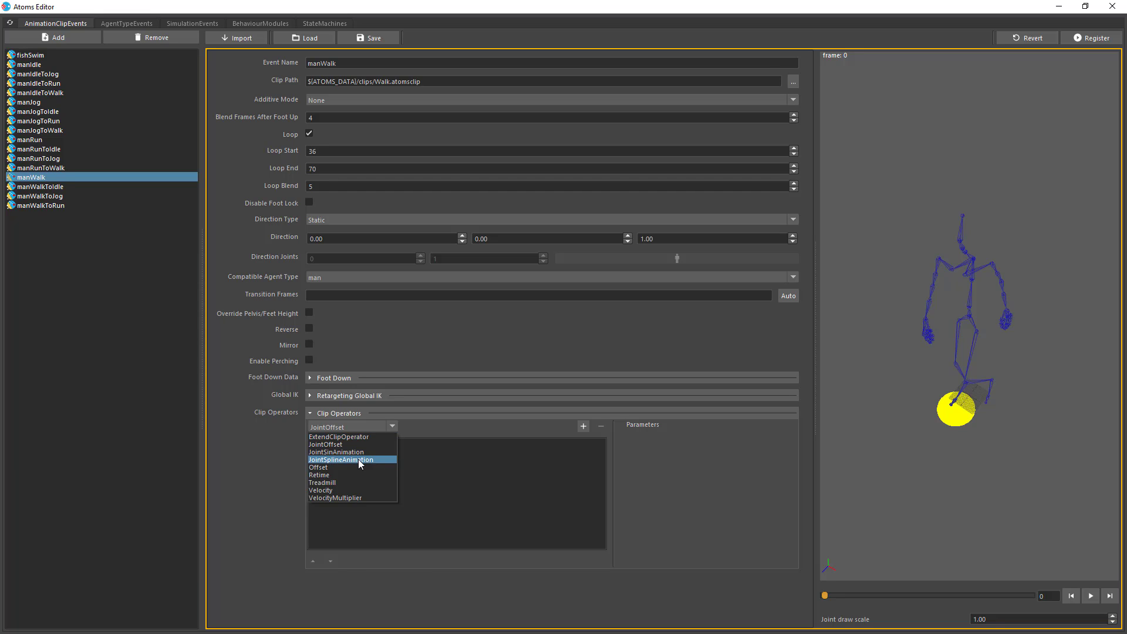
{"action": "left_click", "coordinate": [334, 467]}
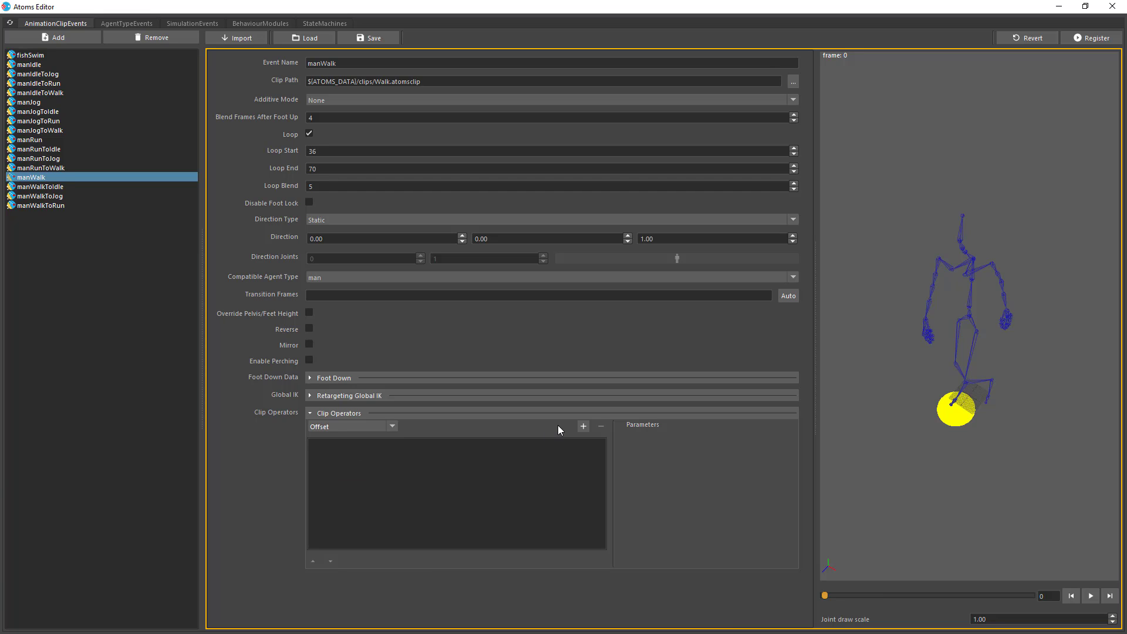
{"action": "left_click", "coordinate": [583, 426]}
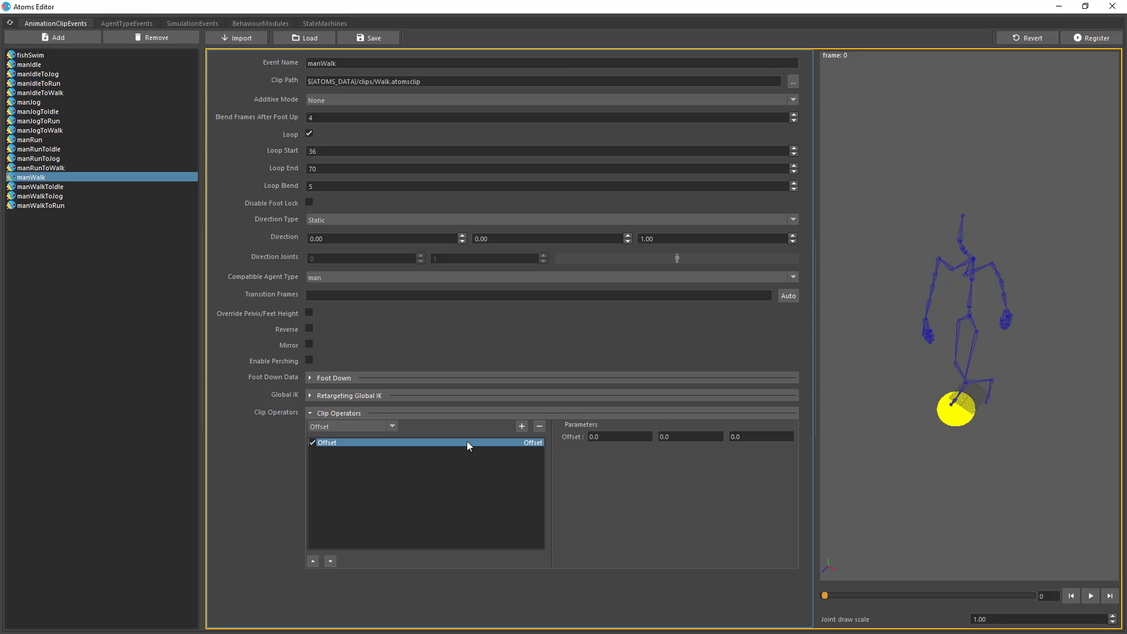
{"action": "left_click", "coordinate": [539, 426]}
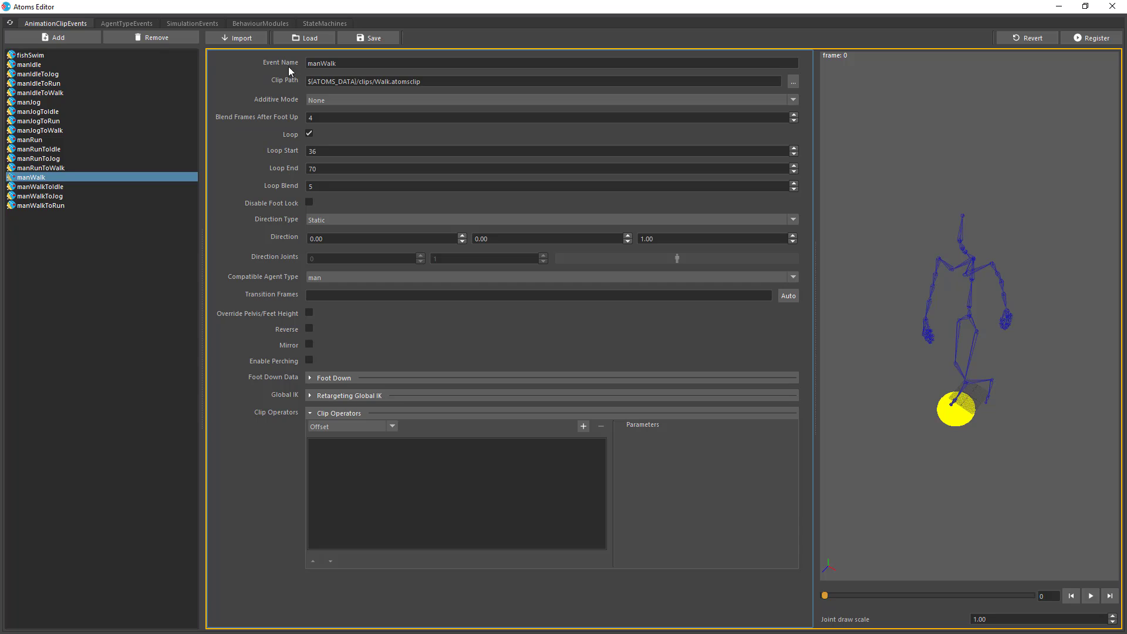
- Register manWalk without clip operators and add an Offset operator to the manIdle clip
{"action": "left_click", "coordinate": [1088, 42]}
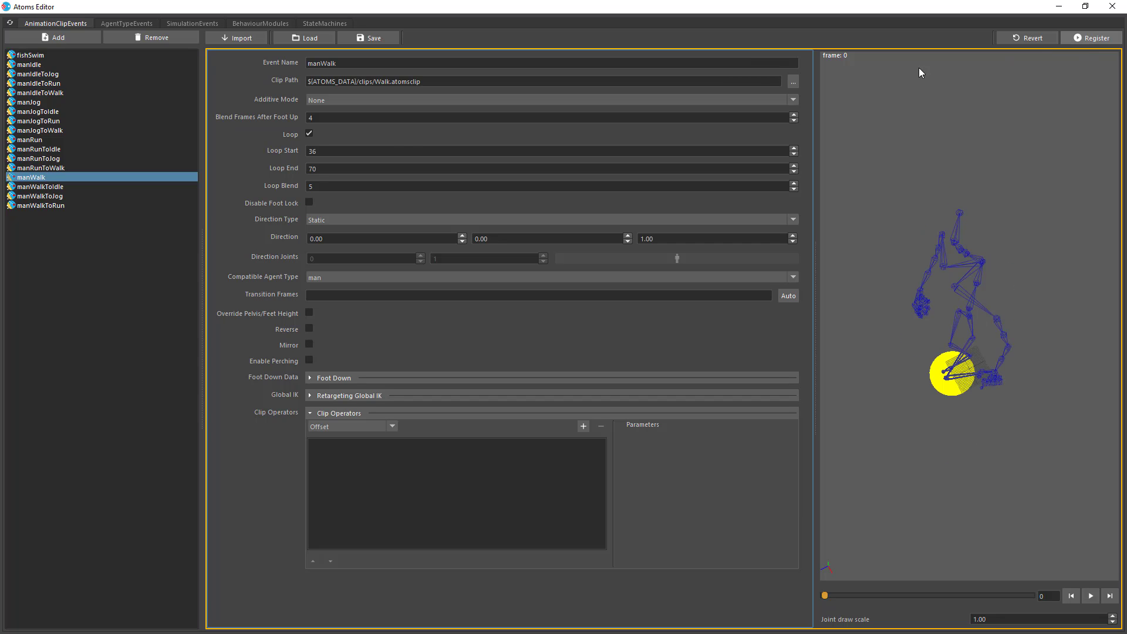
{"action": "left_click", "coordinate": [33, 57]}
{"action": "left_click", "coordinate": [30, 65]}
{"action": "left_click", "coordinate": [359, 432]}
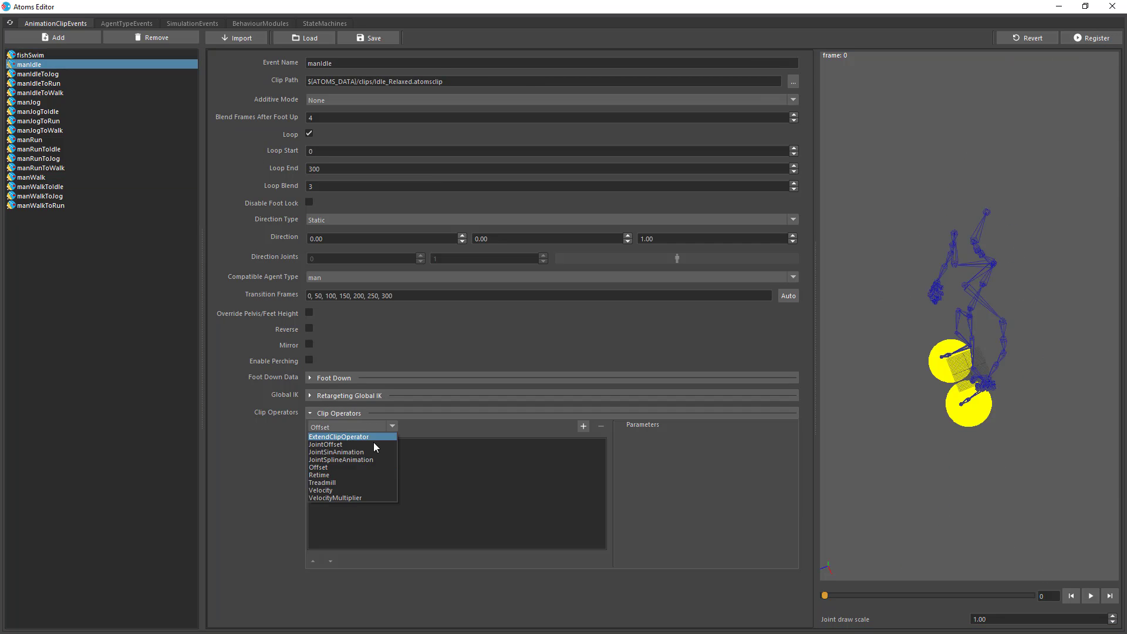
{"action": "left_click", "coordinate": [364, 466]}
{"action": "left_click", "coordinate": [582, 426]}
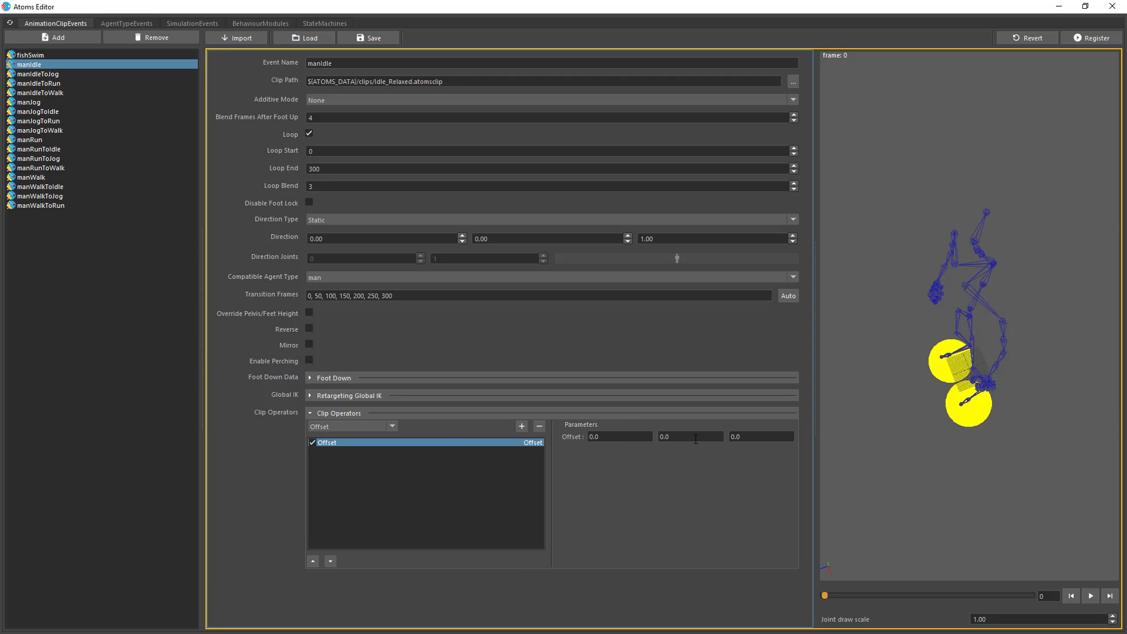
- Set the manIdle Offset operator's Y value to -50, register the clip and inspect the skeleton from the side
{"action": "double_click", "coordinate": [692, 437]}
{"action": "type", "text": "-50"}
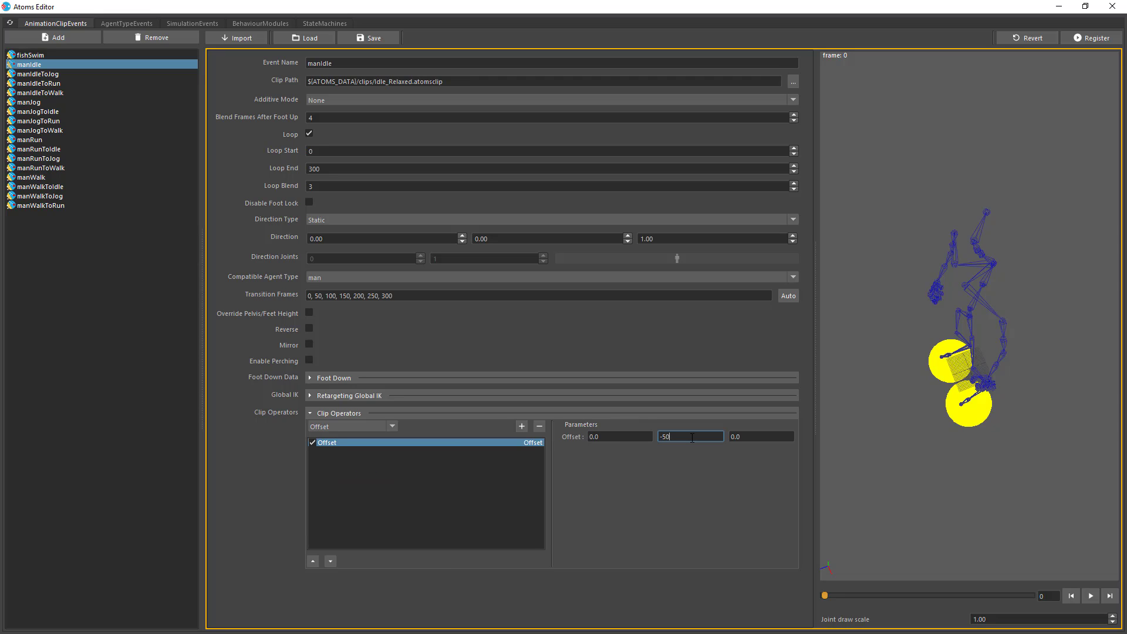
{"action": "left_click", "coordinate": [1083, 41]}
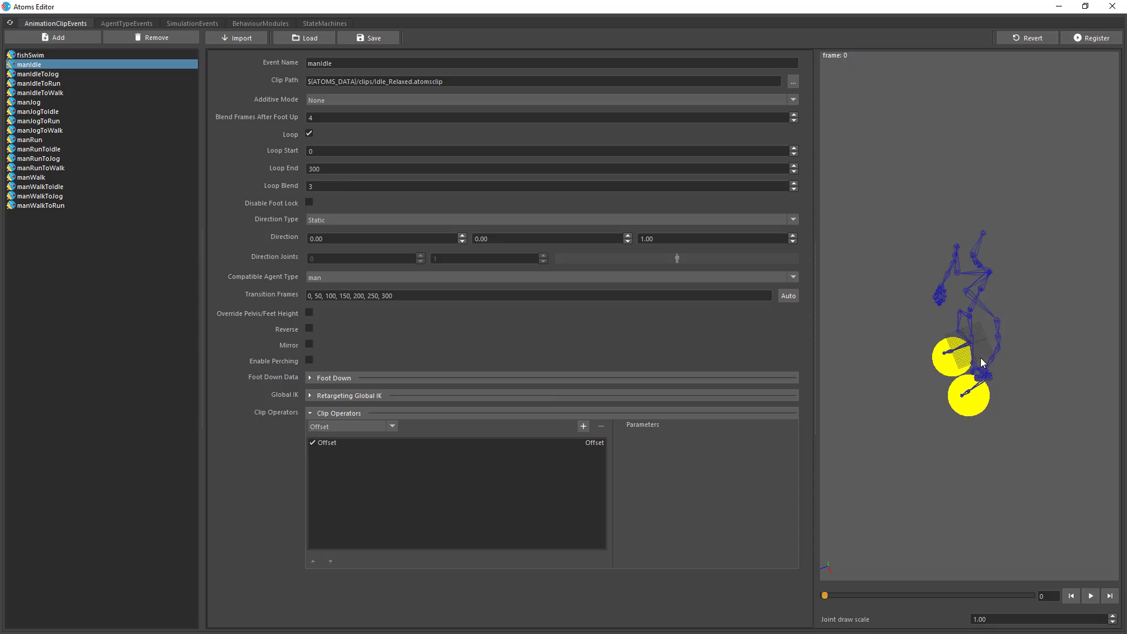
{"action": "middle_click_drag", "start_coordinate": [986, 365], "coordinate": [990, 301]}
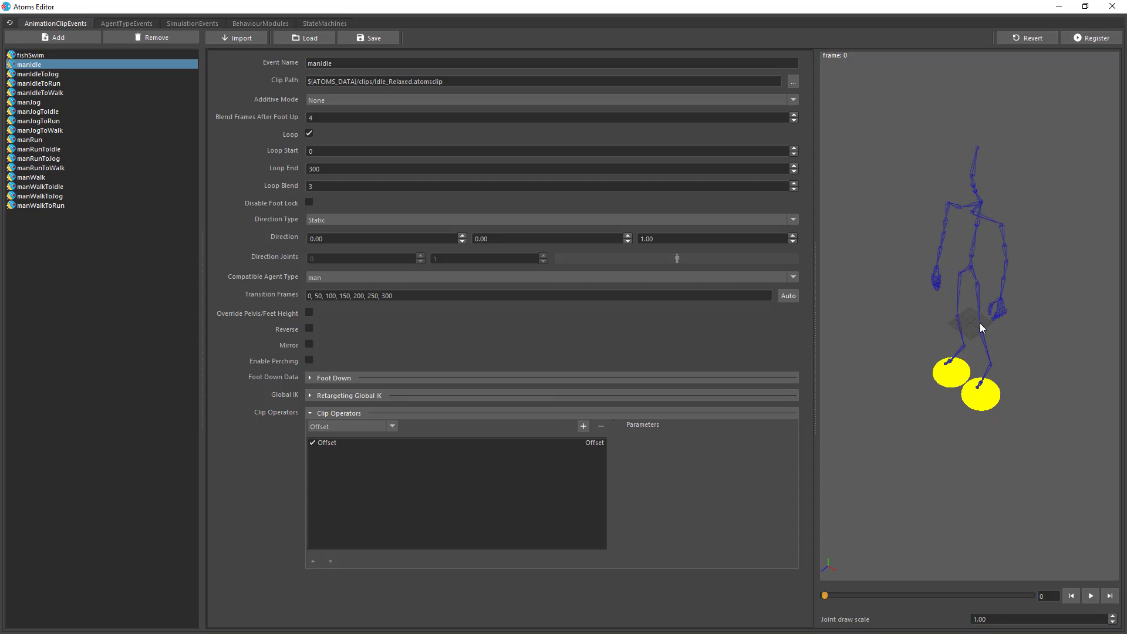
- Set the manIdle Offset operator's Y value to -100 and register the clip
{"action": "left_click", "coordinate": [320, 443]}
{"action": "double_click", "coordinate": [699, 436]}
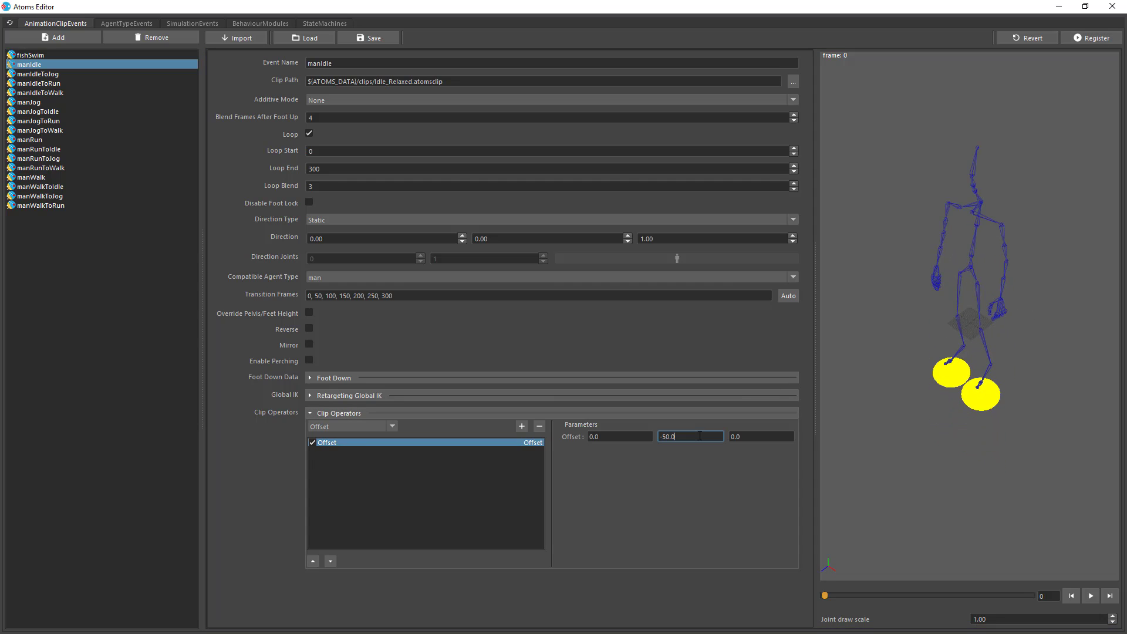
{"action": "type", "text": "-100"}
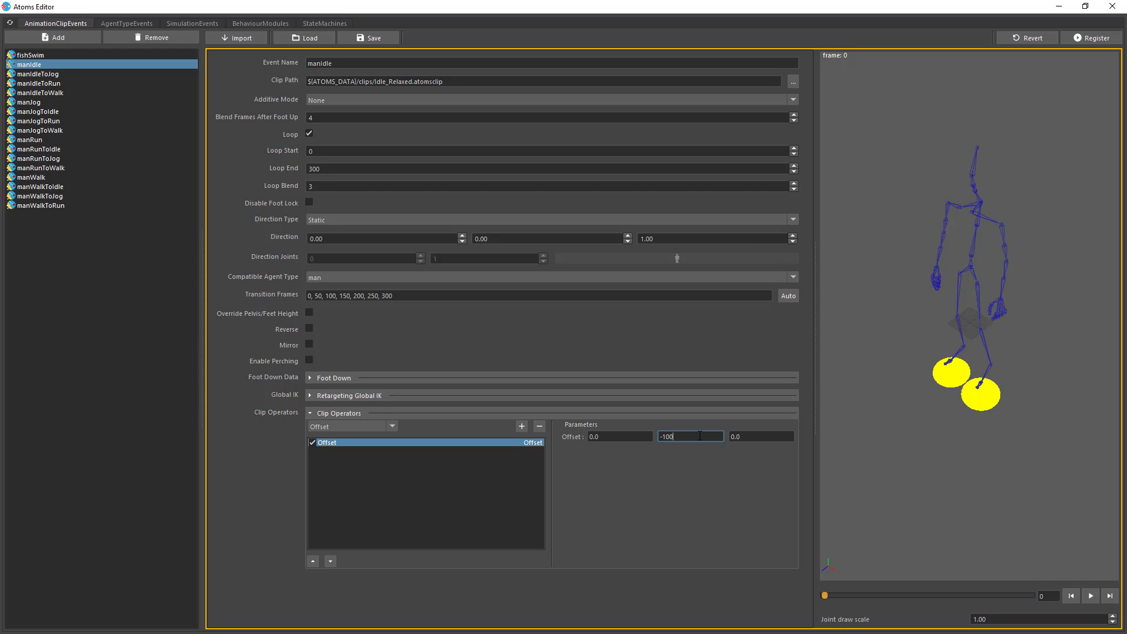
{"action": "left_click", "coordinate": [1095, 38]}
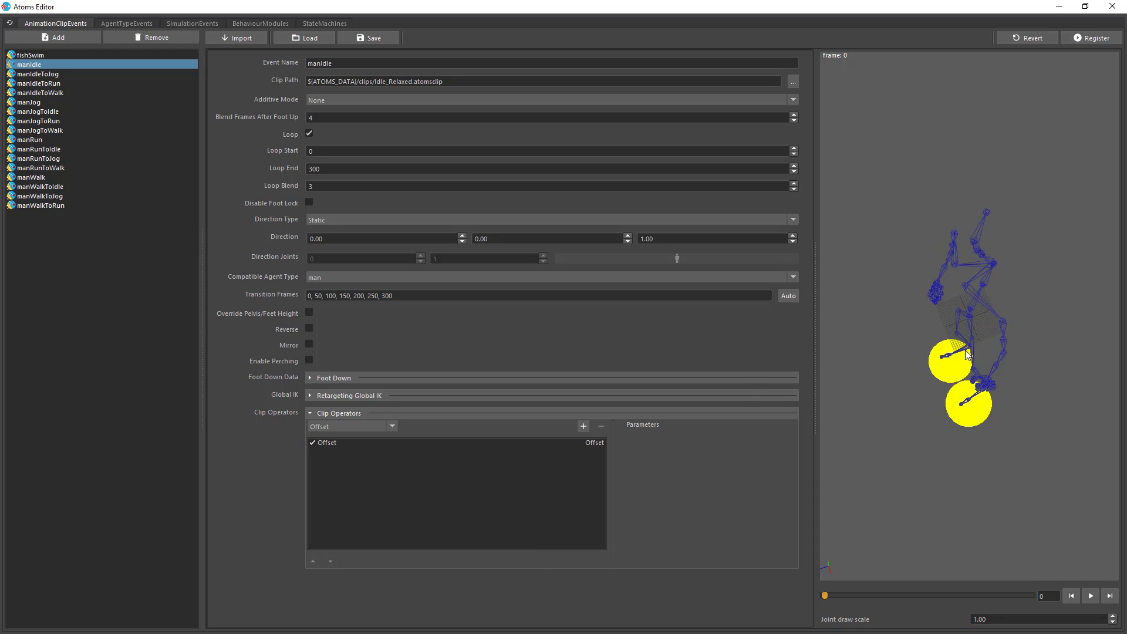
- Remove the Offset operator from the manIdle clip and register the clip
{"action": "left_click", "coordinate": [387, 442]}
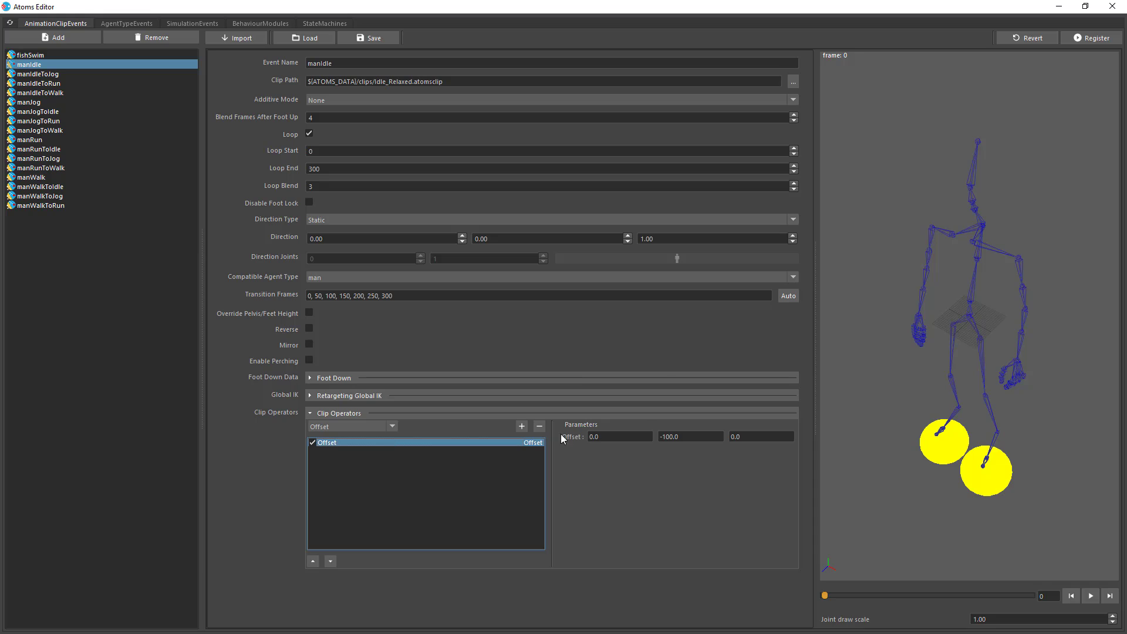
{"action": "left_click", "coordinate": [538, 427]}
{"action": "left_click", "coordinate": [354, 426]}
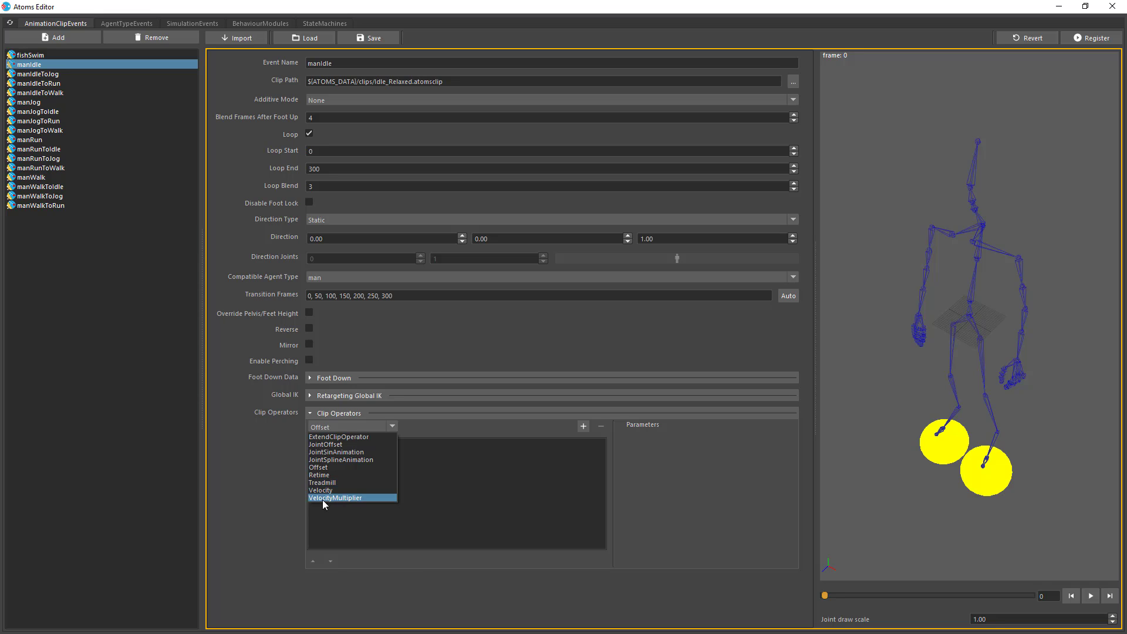
{"action": "left_click", "coordinate": [277, 459]}
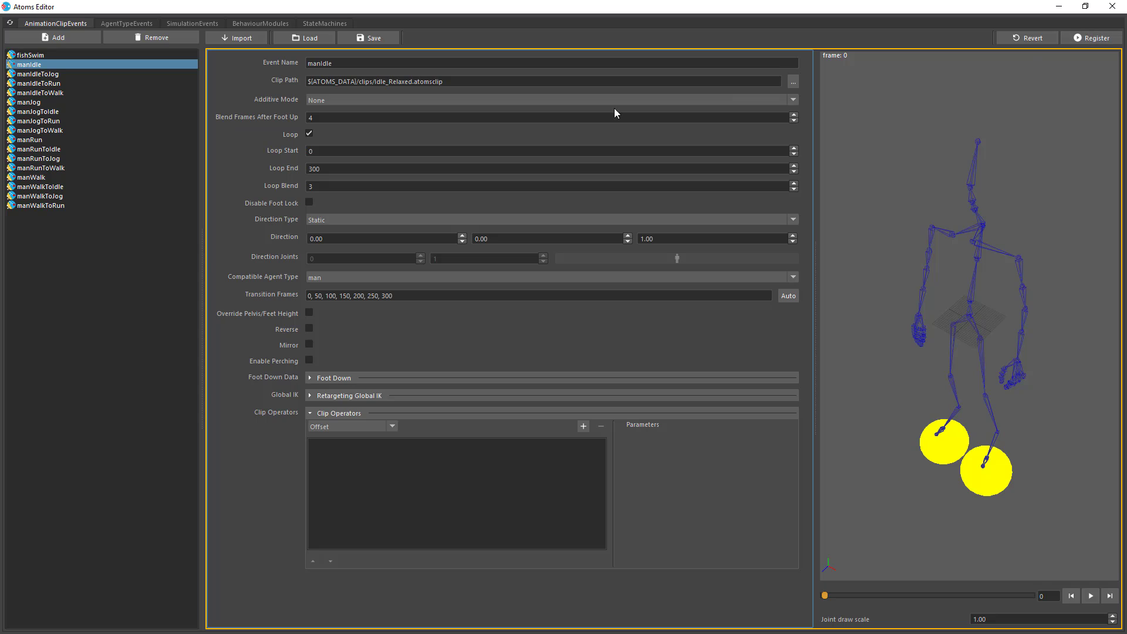
{"action": "left_click", "coordinate": [1093, 37]}
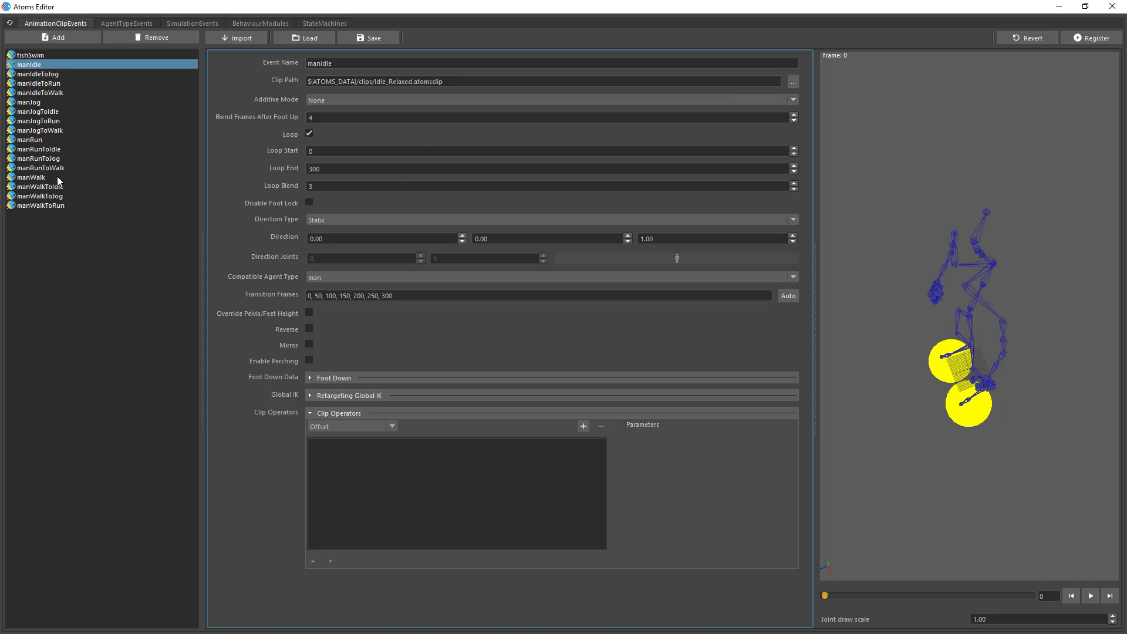
- Add a Retime operator with a multiplier of 0.5 to the manWalk clip and register it
{"action": "left_click", "coordinate": [54, 178]}
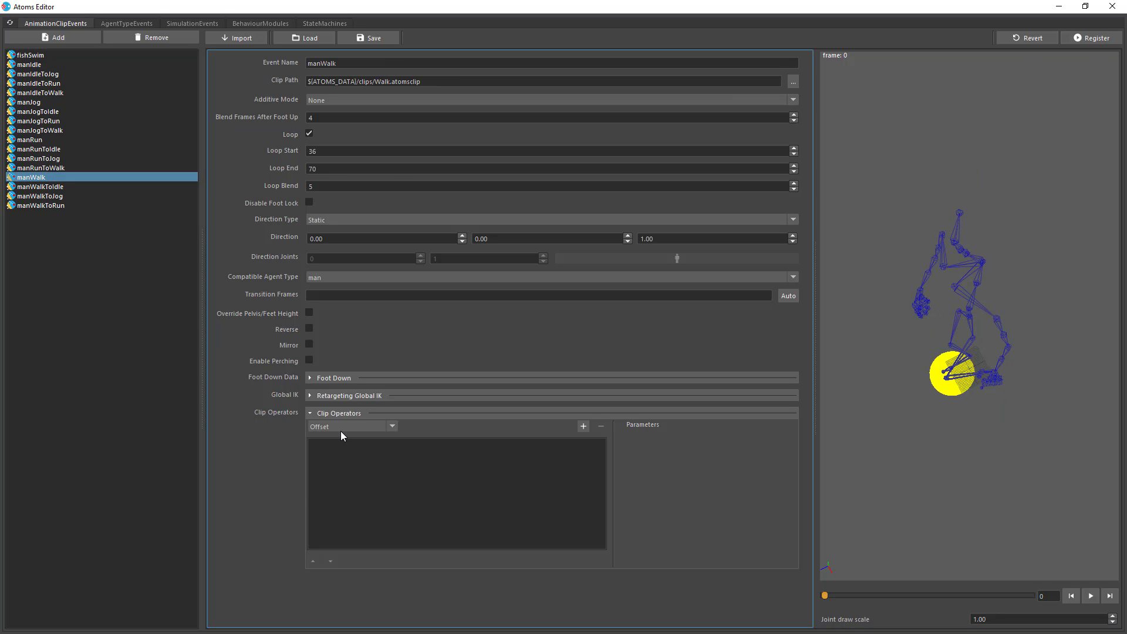
{"action": "left_click", "coordinate": [340, 430]}
{"action": "left_click", "coordinate": [350, 474]}
{"action": "left_click", "coordinate": [584, 427]}
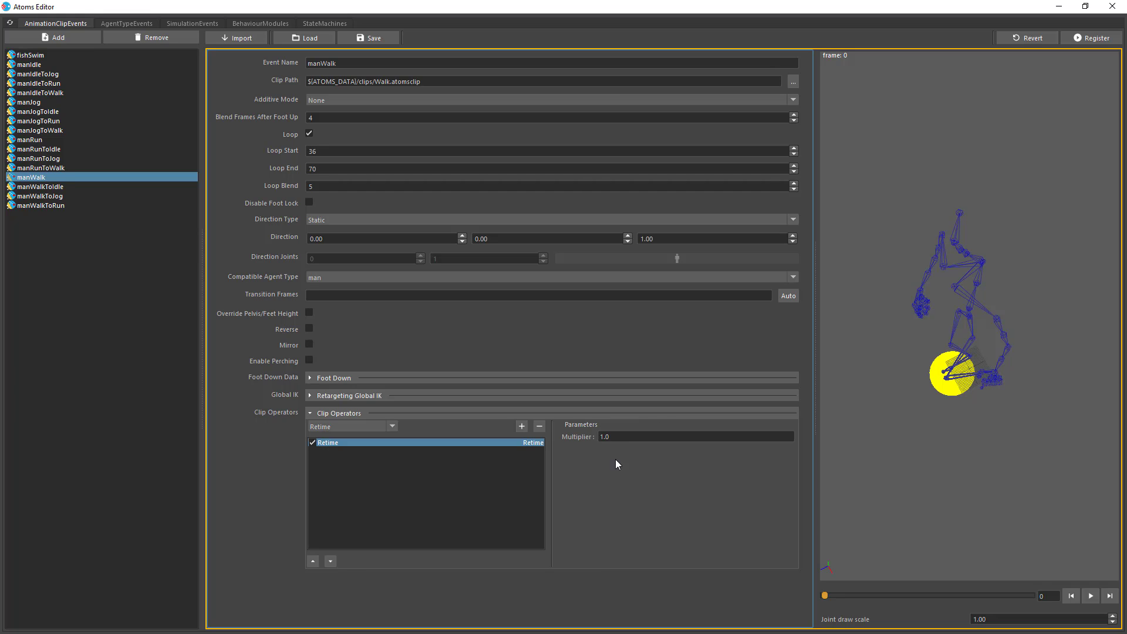
{"action": "double_click", "coordinate": [628, 436]}
{"action": "type", "text": ".5"}
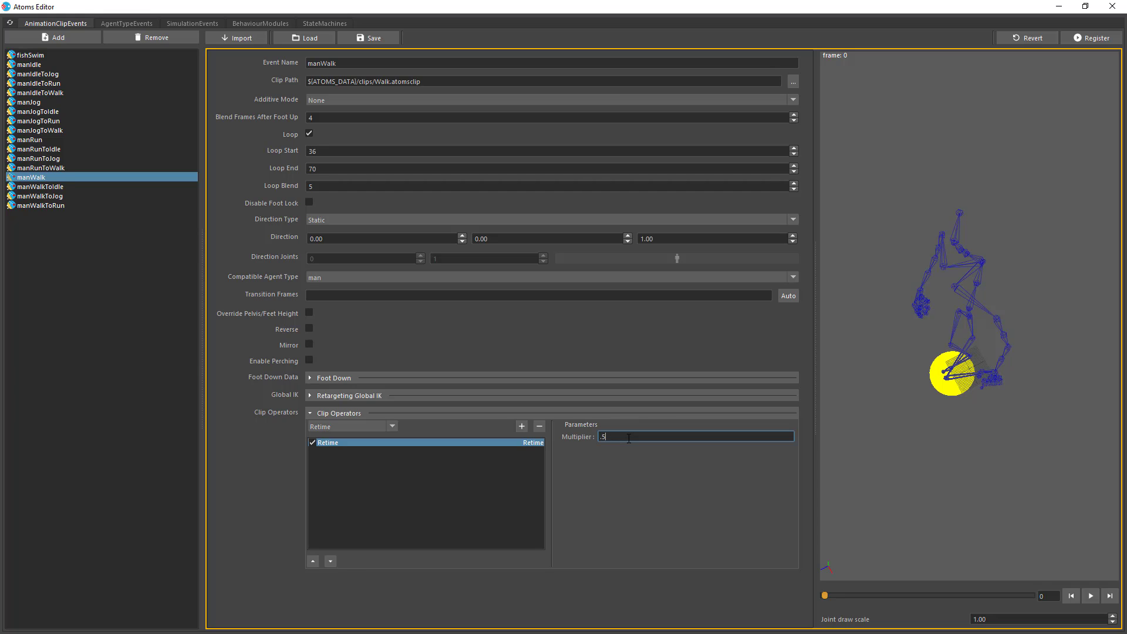
{"action": "left_click", "coordinate": [1095, 38]}
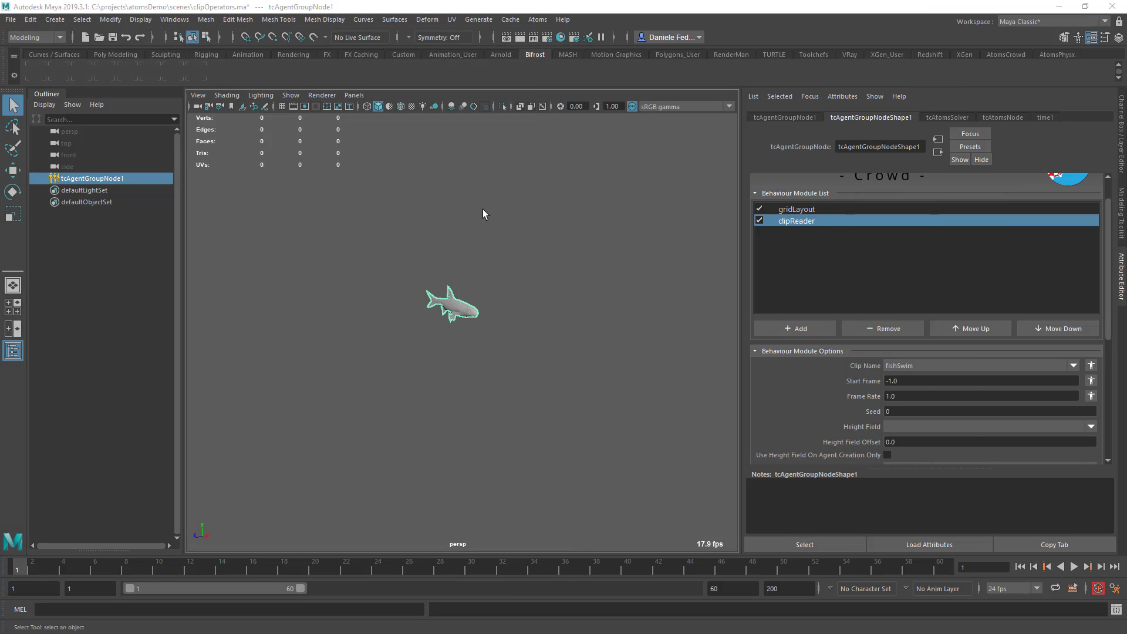
- Switch to Maya, hide the fish agent group and create a new Atoms agent group
{"action": "left_click", "coordinate": [789, 209]}
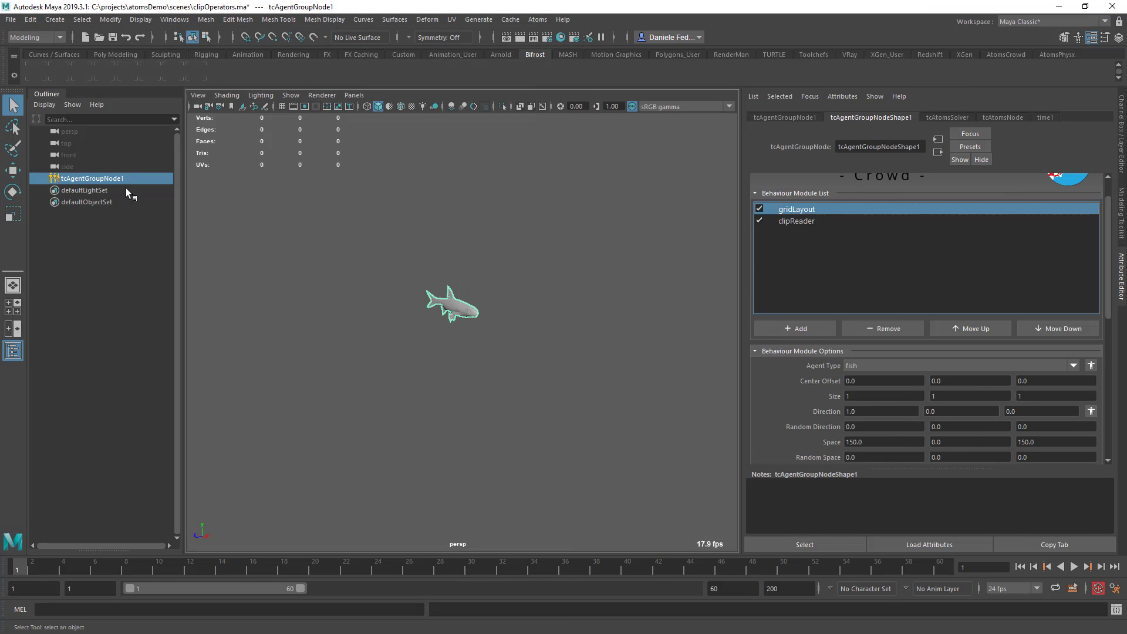
{"action": "key", "text": "h"}
{"action": "left_click", "coordinate": [537, 19]}
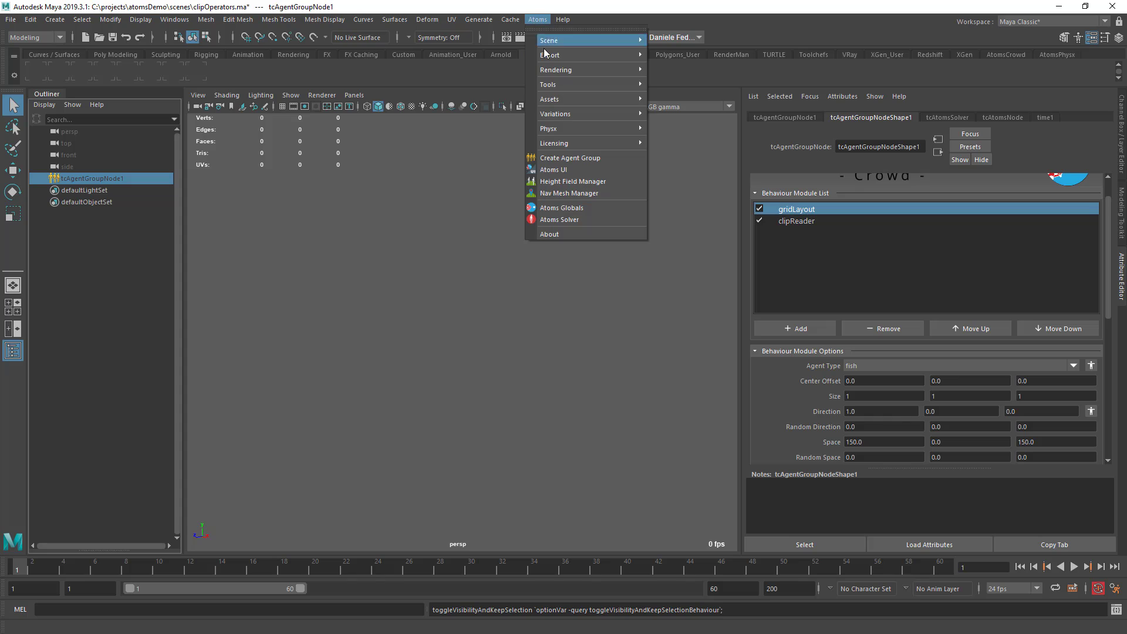
{"action": "mouse_move", "coordinate": [584, 93]}
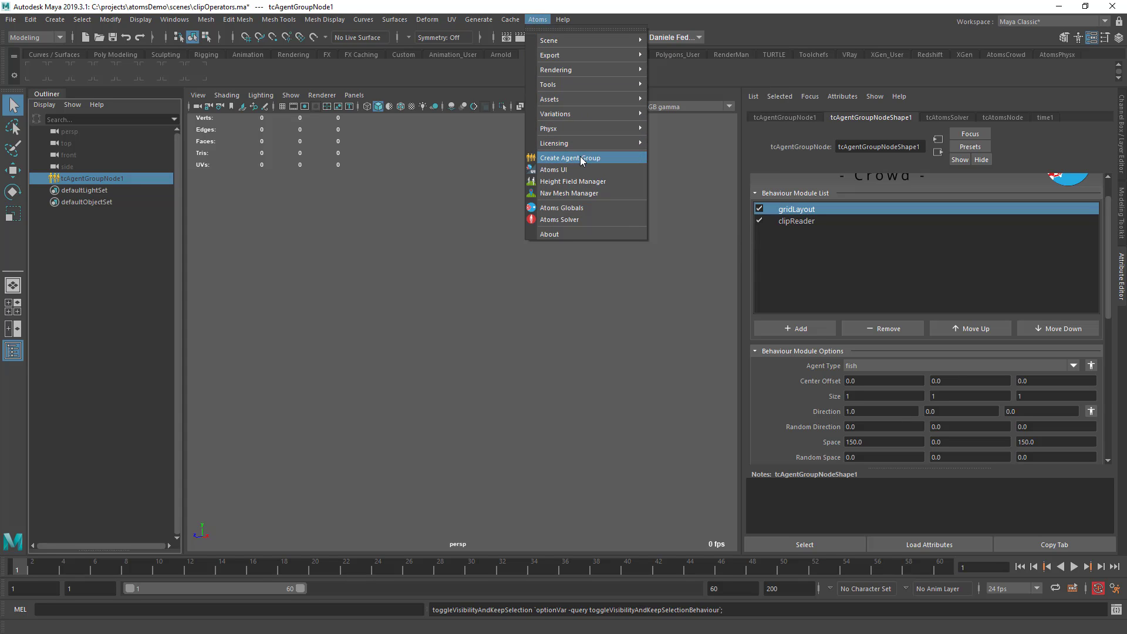
{"action": "left_click", "coordinate": [569, 158]}
- Add the gridLayout and clipReader behaviour modules to the new agent group
{"action": "left_click", "coordinate": [812, 333]}
{"action": "type", "text": "gridLayout"}
{"action": "key", "text": "Return"}
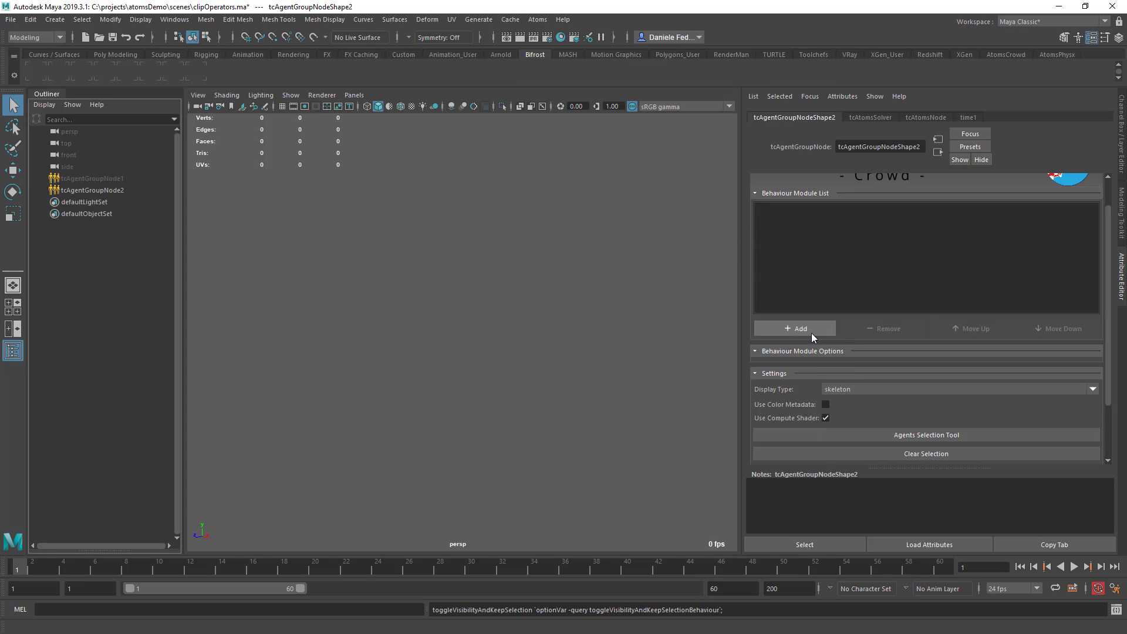
{"action": "left_click", "coordinate": [811, 332]}
{"action": "type", "text": "s"}
{"action": "key", "text": "BackSpace"}
{"action": "key", "text": "BackSpace"}
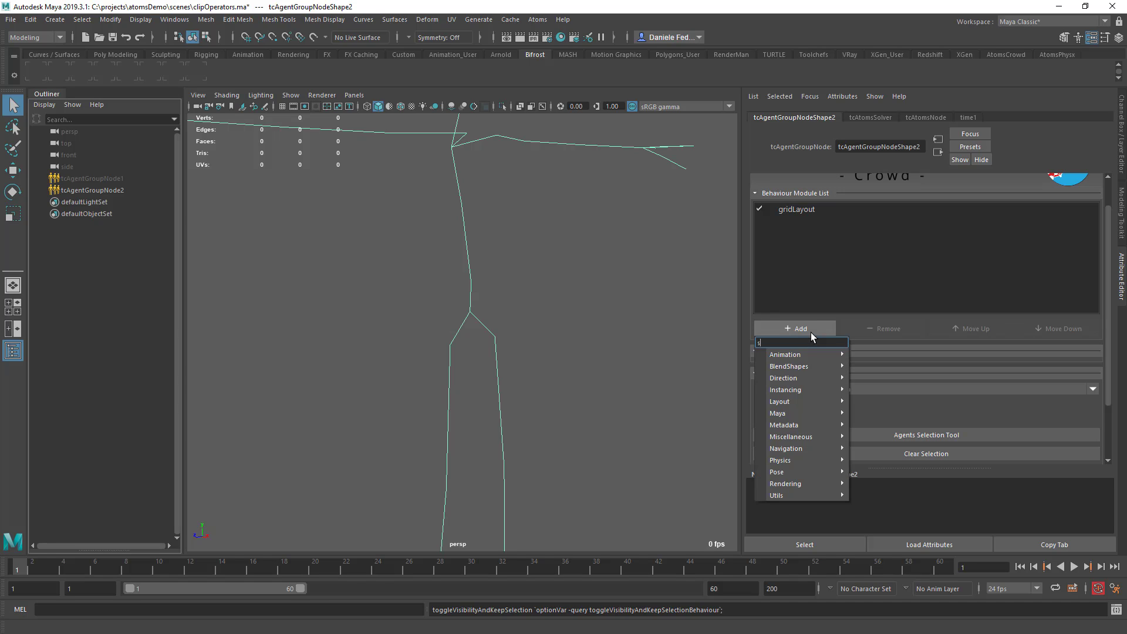
{"action": "type", "text": "cl"}
{"action": "key", "text": "Return"}
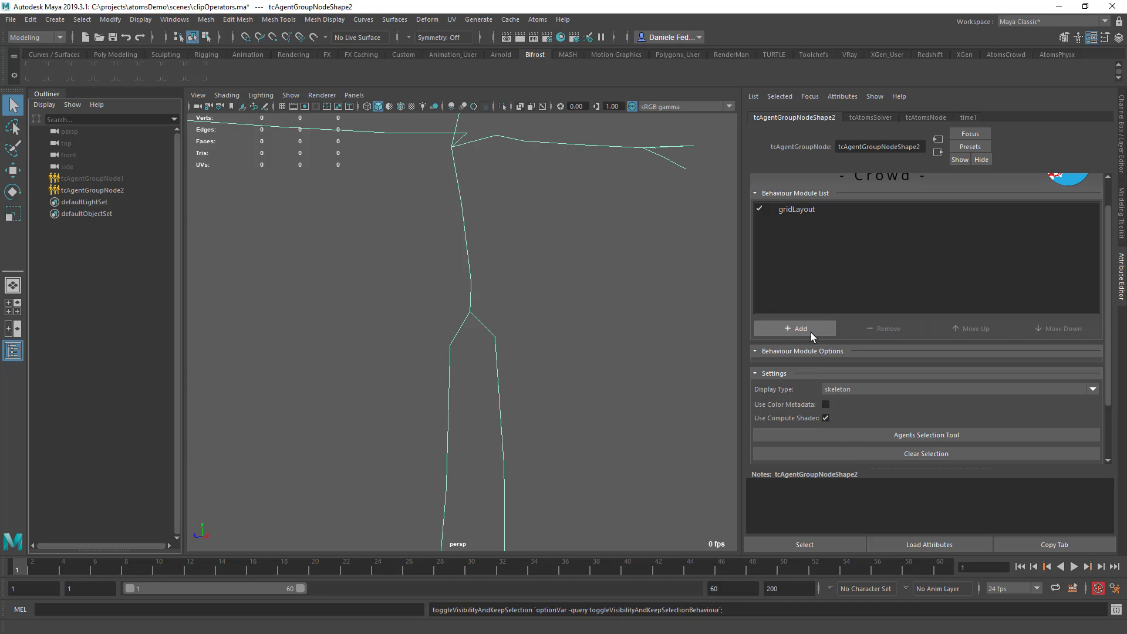
- Set the clip name of the new group's clipReader module to manWalk
{"action": "left_click", "coordinate": [815, 209]}
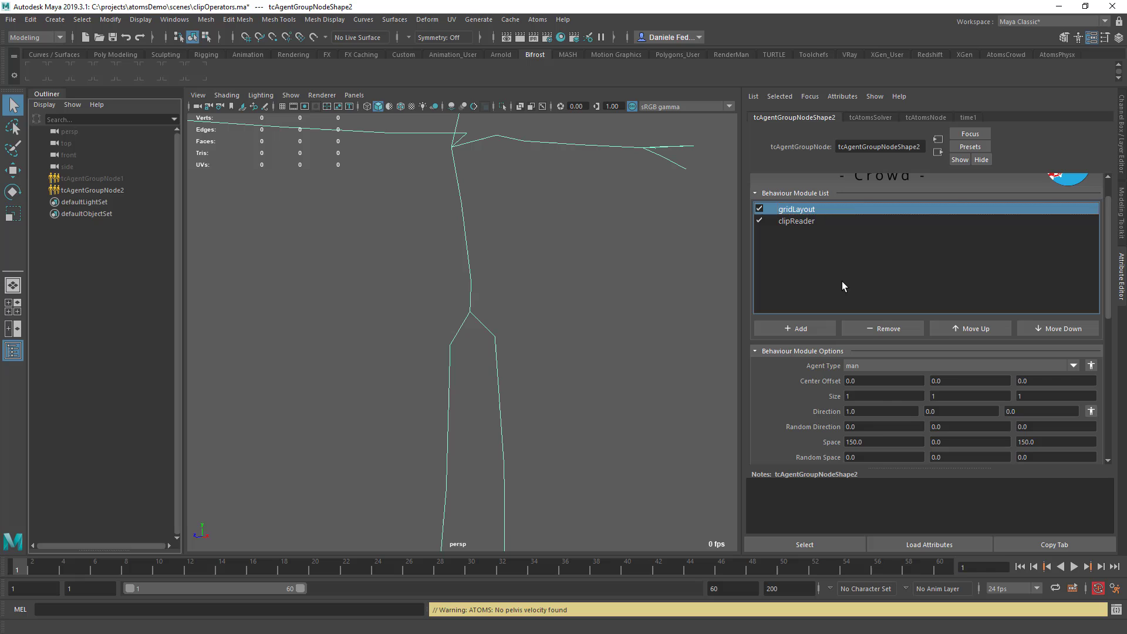
{"action": "left_click", "coordinate": [802, 221]}
{"action": "left_click", "coordinate": [921, 363]}
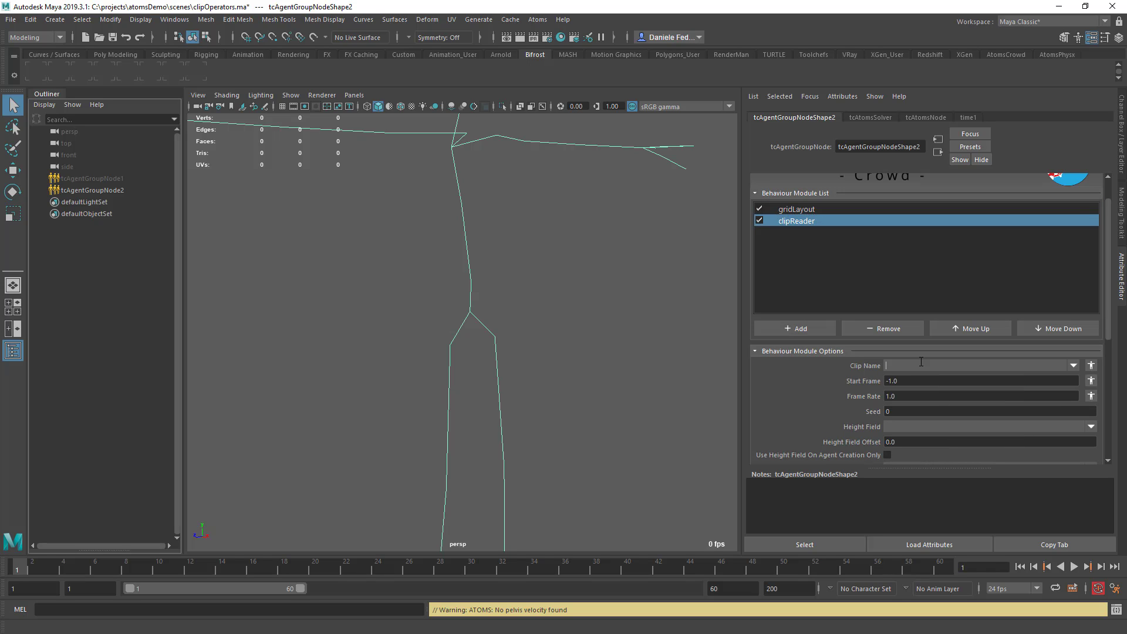
{"action": "type", "text": "manWalk"}
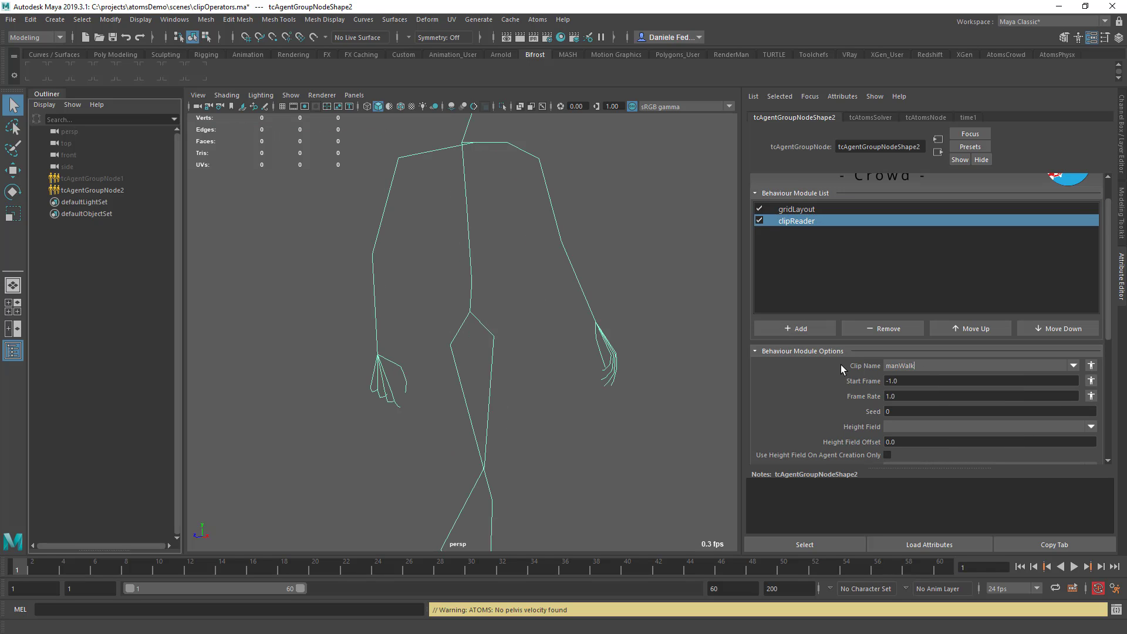
- Change the new agent group's display type so the agent is drawn as a full character mesh, and deselect the group
{"action": "scroll", "coordinate": [290, 366], "scroll_direction": "down", "scroll_amount": 2}
{"action": "scroll", "coordinate": [289, 365], "scroll_direction": "down", "scroll_amount": 2}
{"action": "scroll", "coordinate": [812, 388], "scroll_direction": "down", "scroll_amount": 4}
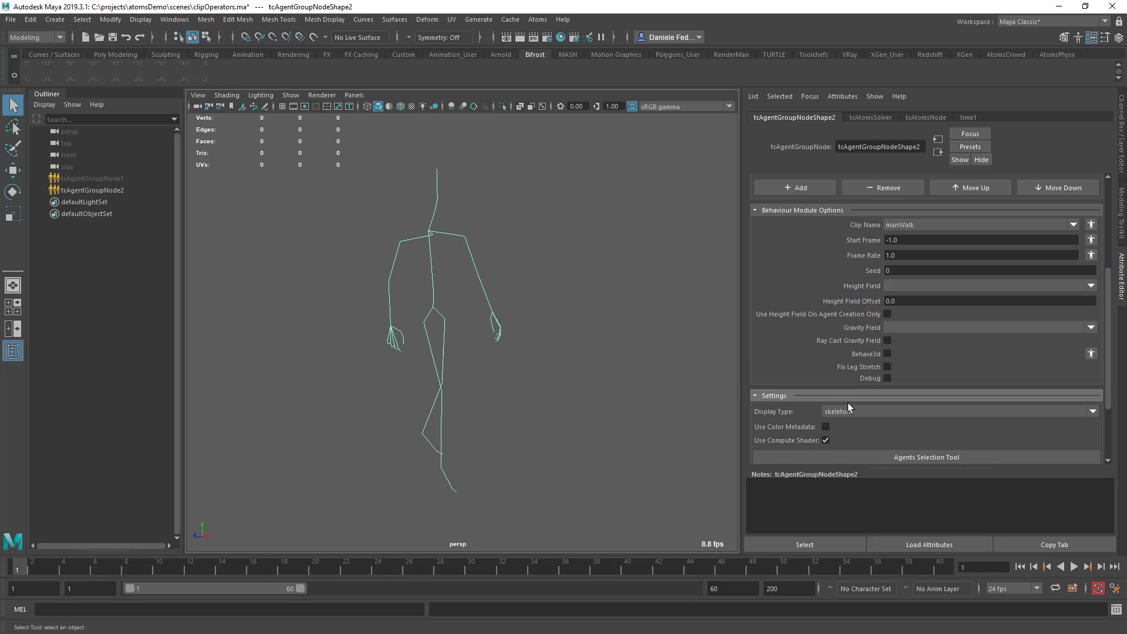
{"action": "left_click", "coordinate": [847, 411]}
{"action": "left_click", "coordinate": [849, 436]}
{"action": "left_click", "coordinate": [661, 380]}
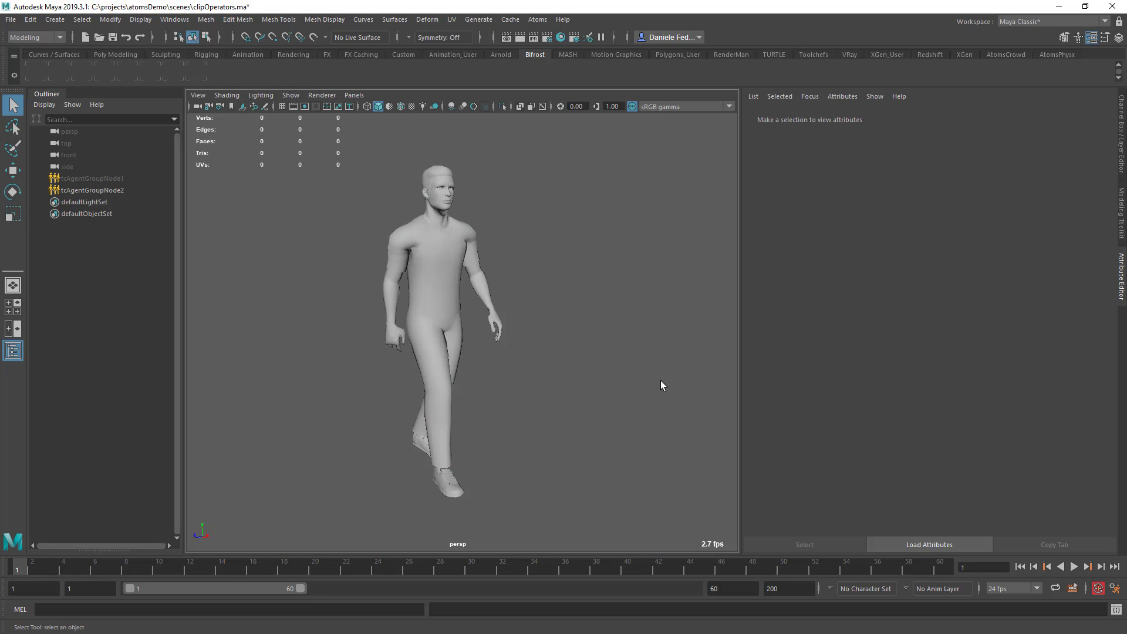
- Play the retimed walk animation in the viewport, stop it and return to the first frame
{"action": "left_click", "coordinate": [1074, 566]}
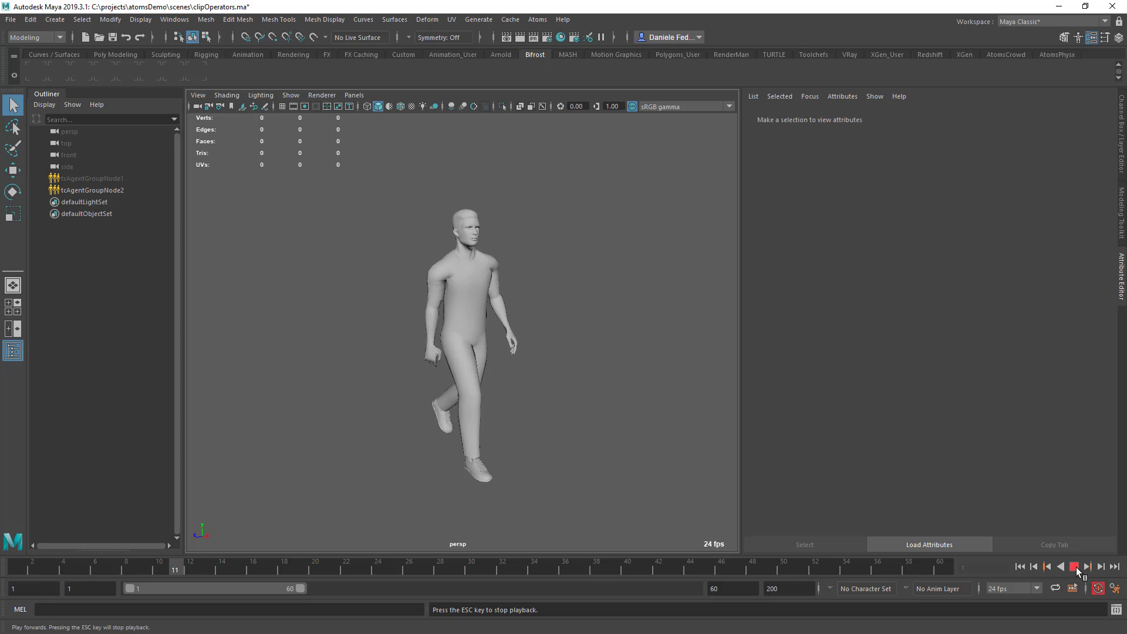
{"action": "left_click", "coordinate": [1074, 568]}
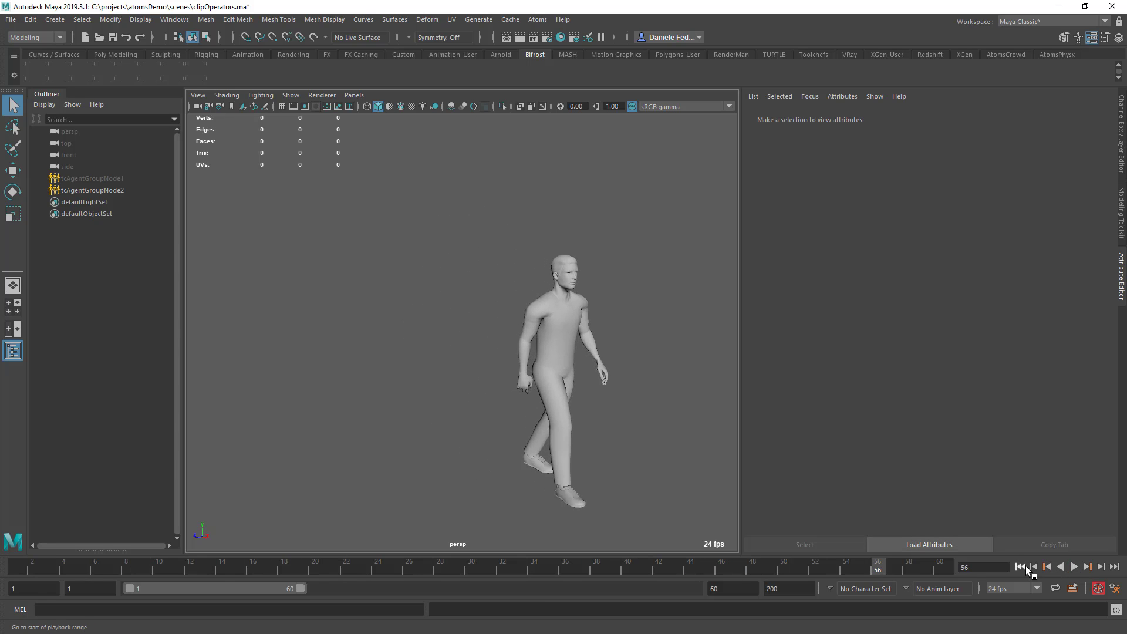
{"action": "left_click", "coordinate": [1020, 569]}
- Switch back to the Atoms Editor, maximize it and remove the Retime operator from the manWalk clip
{"action": "left_click_drag", "start_coordinate": [0, 60], "coordinate": [796, 74]}
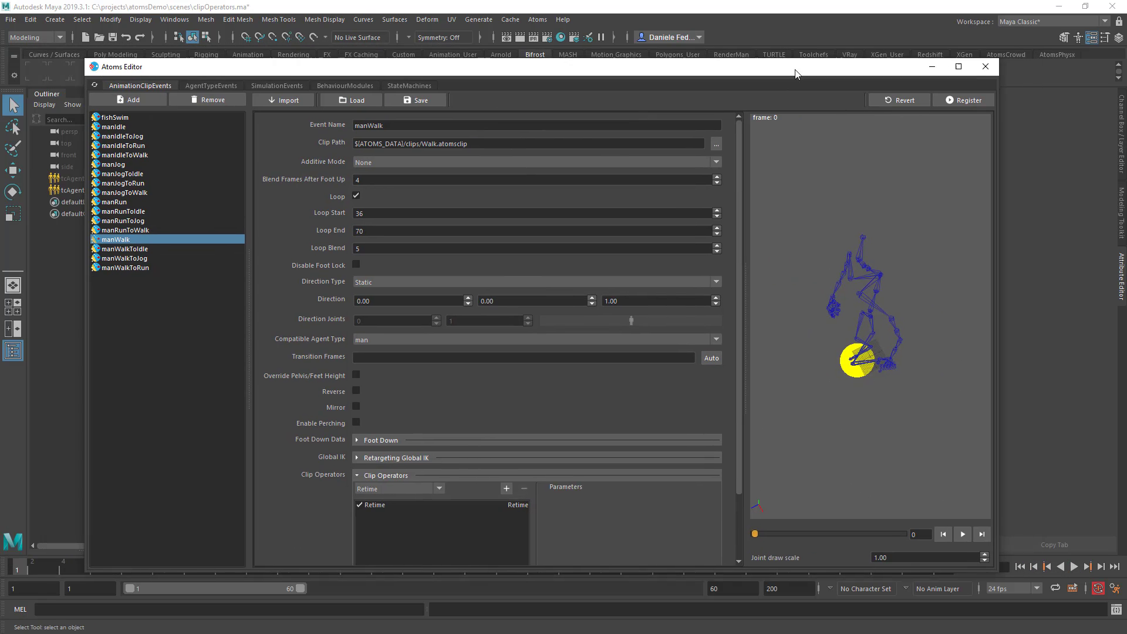
{"action": "double_click", "coordinate": [696, 73]}
{"action": "left_click", "coordinate": [368, 441]}
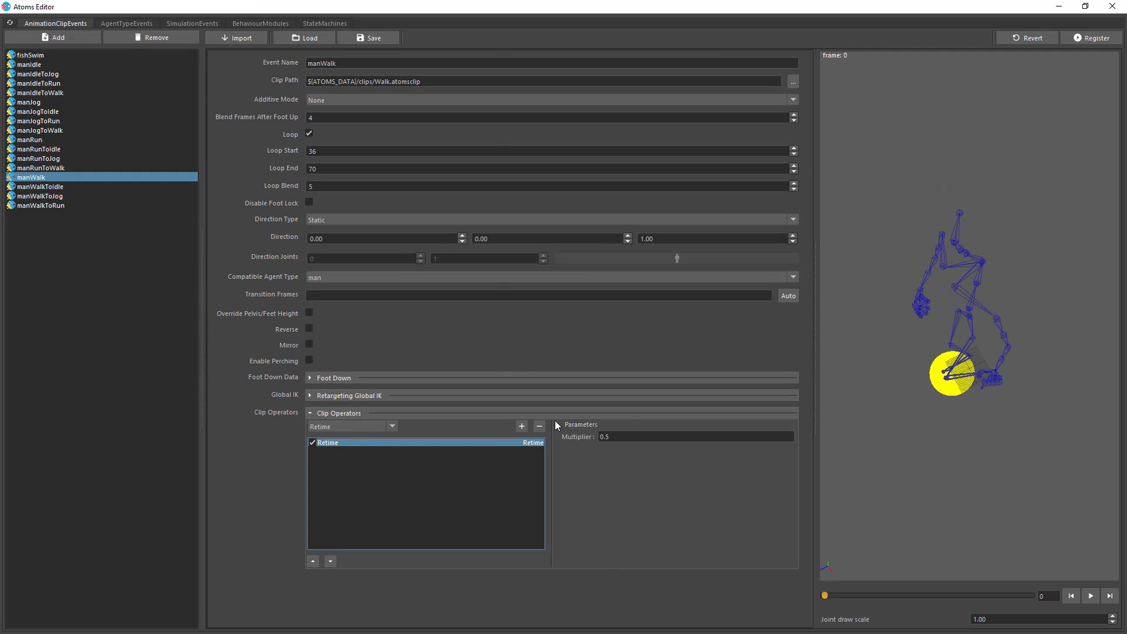
{"action": "left_click", "coordinate": [540, 425]}
- Try a Treadmill operator on the manWalk clip, inspect the skeleton preview and remove the operator
{"action": "left_click", "coordinate": [371, 426]}
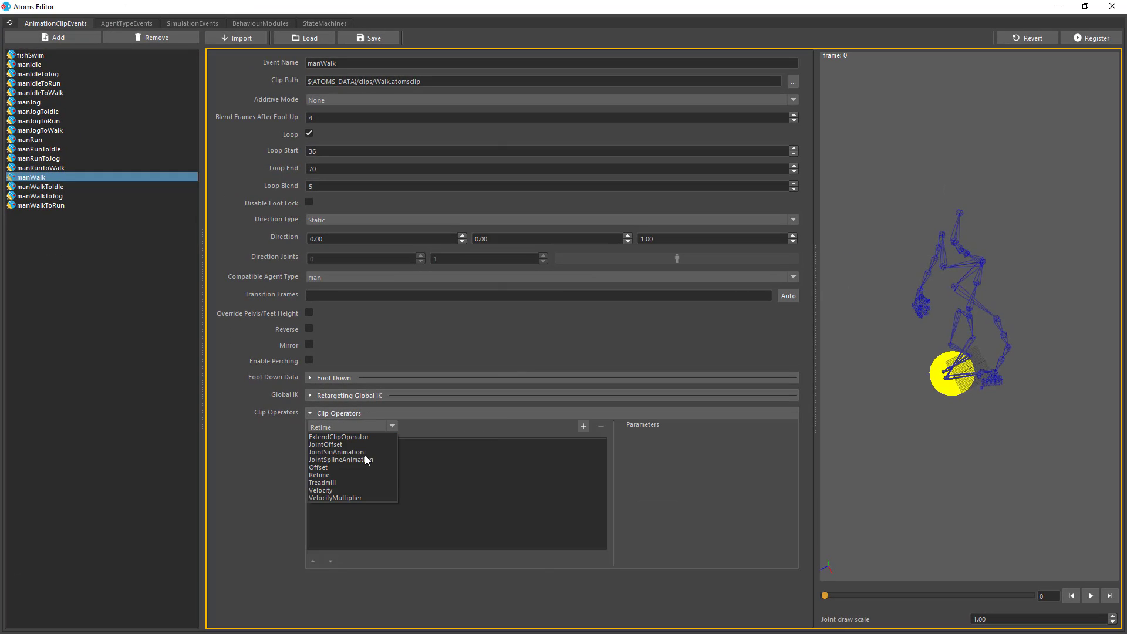
{"action": "left_click", "coordinate": [353, 483]}
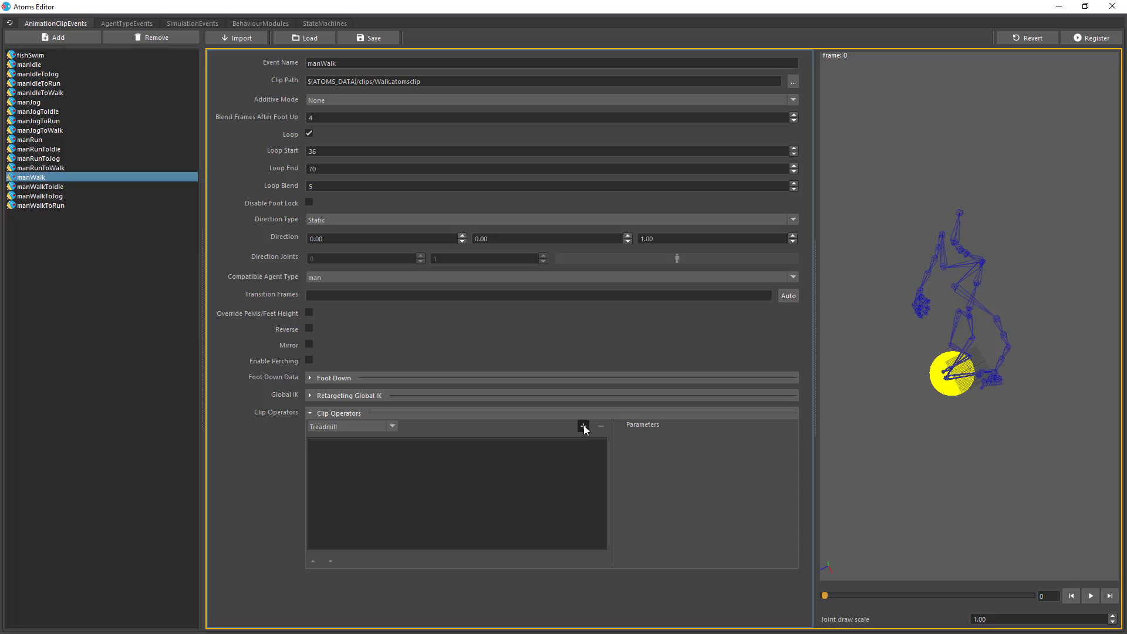
{"action": "left_click", "coordinate": [583, 426]}
{"action": "left_click_drag", "start_coordinate": [1020, 377], "coordinate": [1013, 319]}
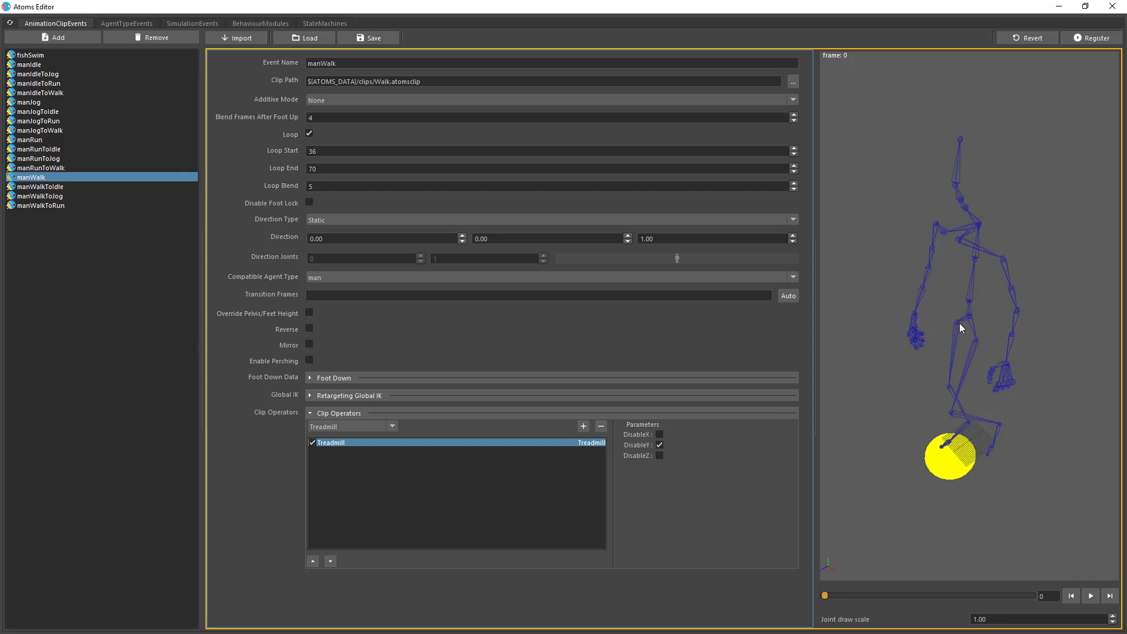
{"action": "left_click", "coordinate": [601, 426]}
- Add a VelocityMultiplier operator with a multiplier of 1.5 to the manWalk clip and register it
{"action": "left_click", "coordinate": [372, 427]}
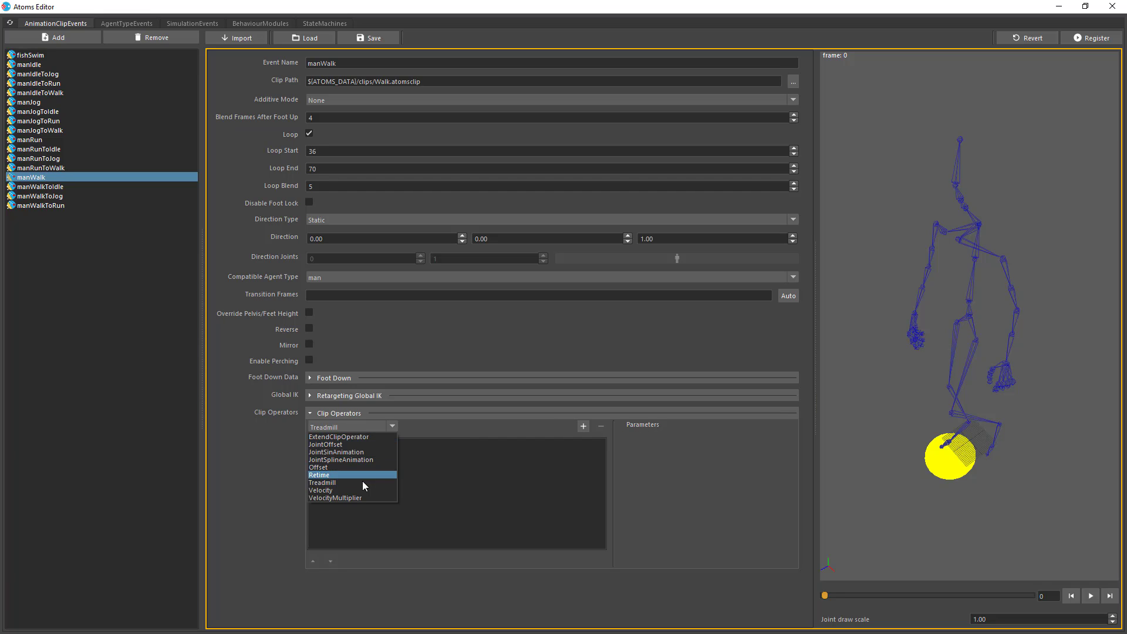
{"action": "left_click", "coordinate": [331, 499]}
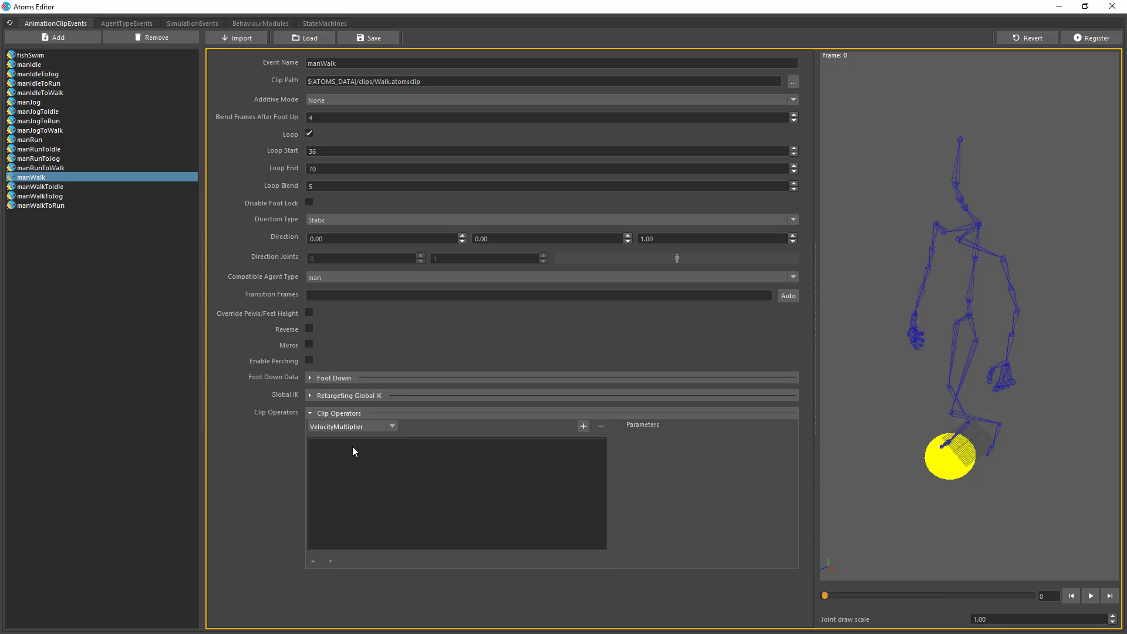
{"action": "left_click", "coordinate": [583, 426]}
{"action": "double_click", "coordinate": [648, 437]}
{"action": "type", "text": "1.5"}
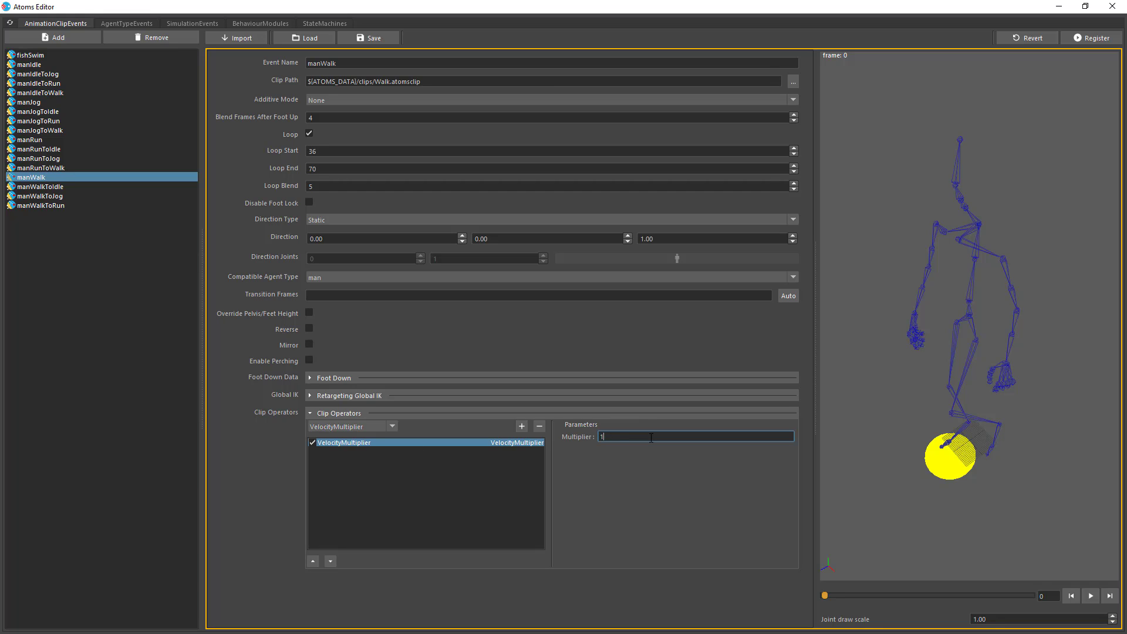
{"action": "left_click", "coordinate": [1083, 40]}
- Move the Atoms Editor aside and replay the walking agent's animation in Maya from the first frame to examine its velocity
{"action": "left_click_drag", "start_coordinate": [1007, 7], "coordinate": [68, 78]}
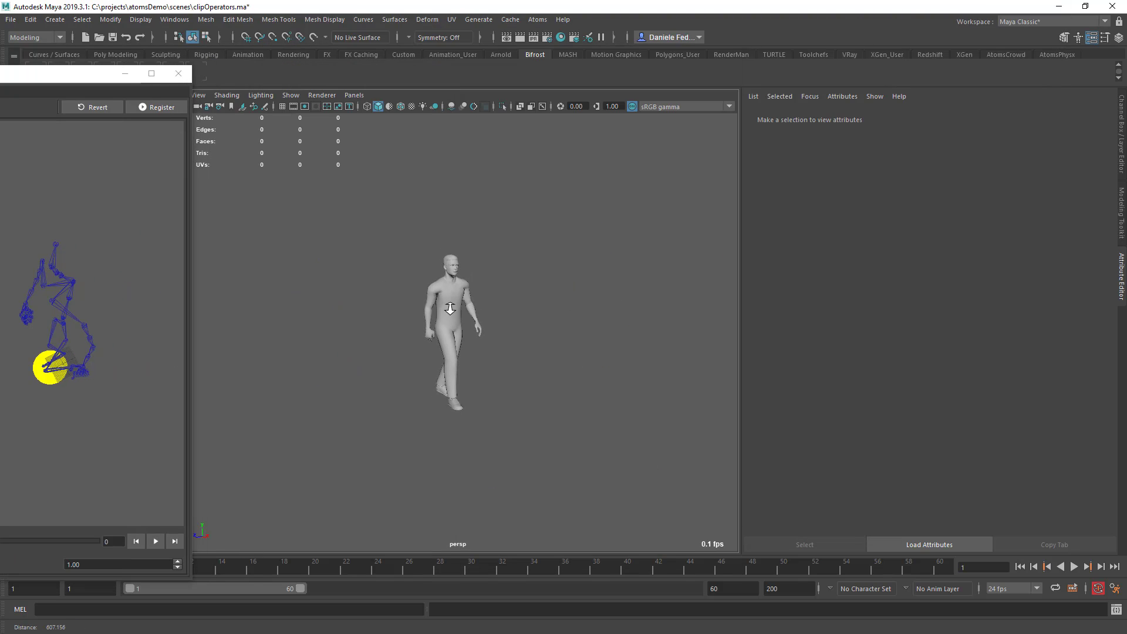
{"action": "left_click", "coordinate": [1075, 569]}
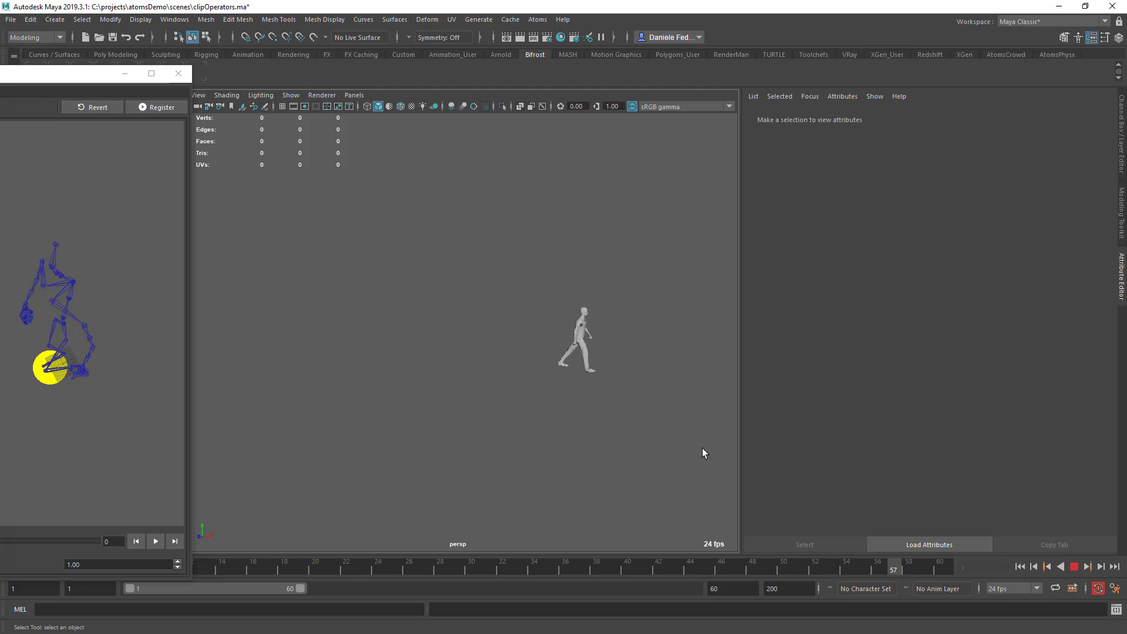
{"action": "left_click", "coordinate": [1075, 569]}
{"action": "left_click", "coordinate": [1020, 568]}
{"action": "scroll", "coordinate": [588, 352], "scroll_direction": "up", "scroll_amount": 3}
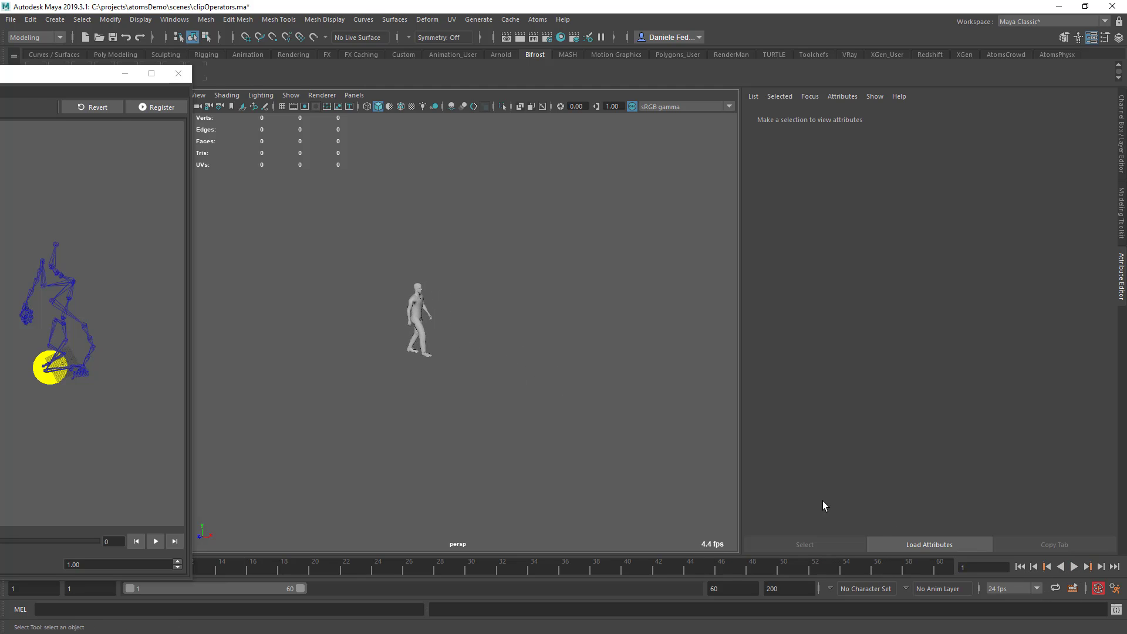
{"action": "left_click", "coordinate": [1074, 567]}
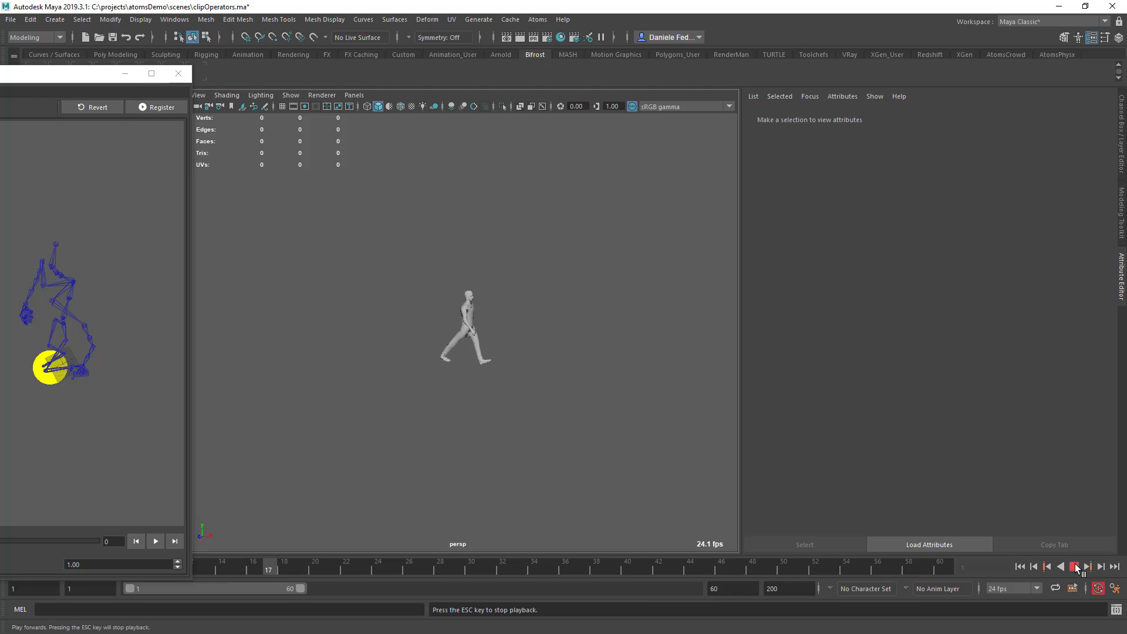
{"action": "left_click", "coordinate": [1076, 567]}
{"action": "left_click", "coordinate": [1021, 567]}
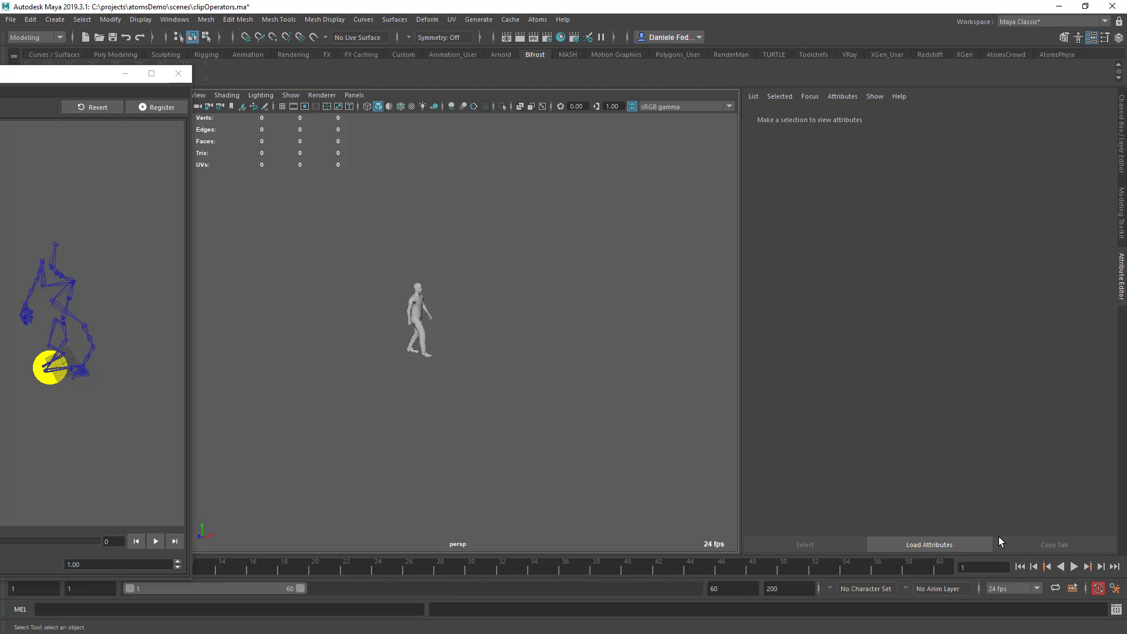
{"action": "left_click", "coordinate": [1075, 567]}
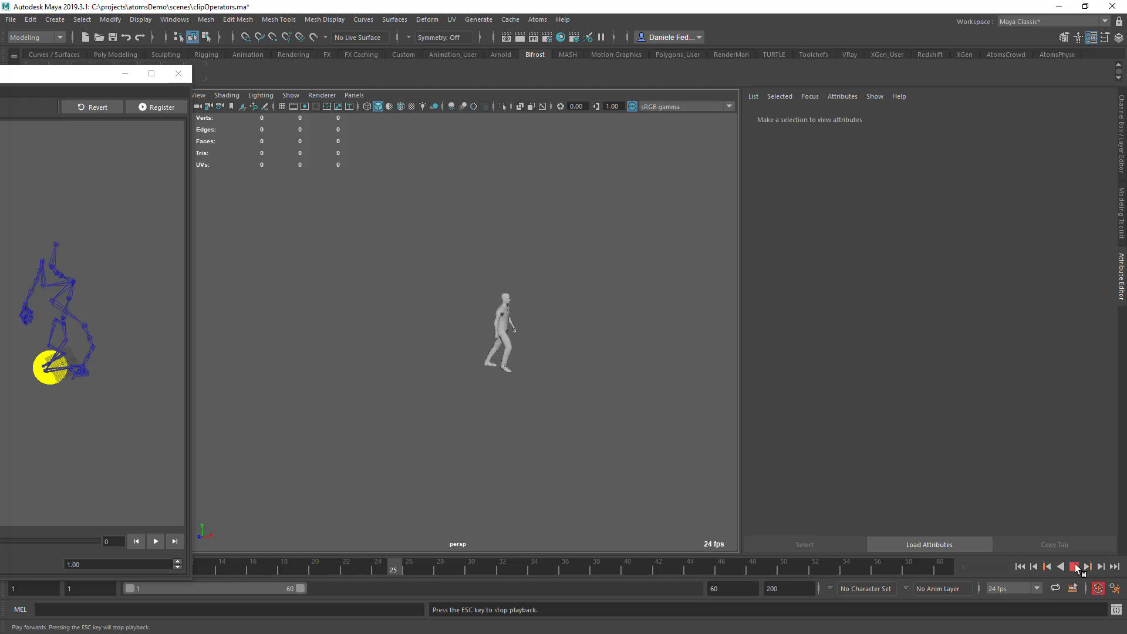
- Return the playback to the first frame, then disable foot lock on the manWalk clip and register it
{"action": "key", "text": "Escape"}
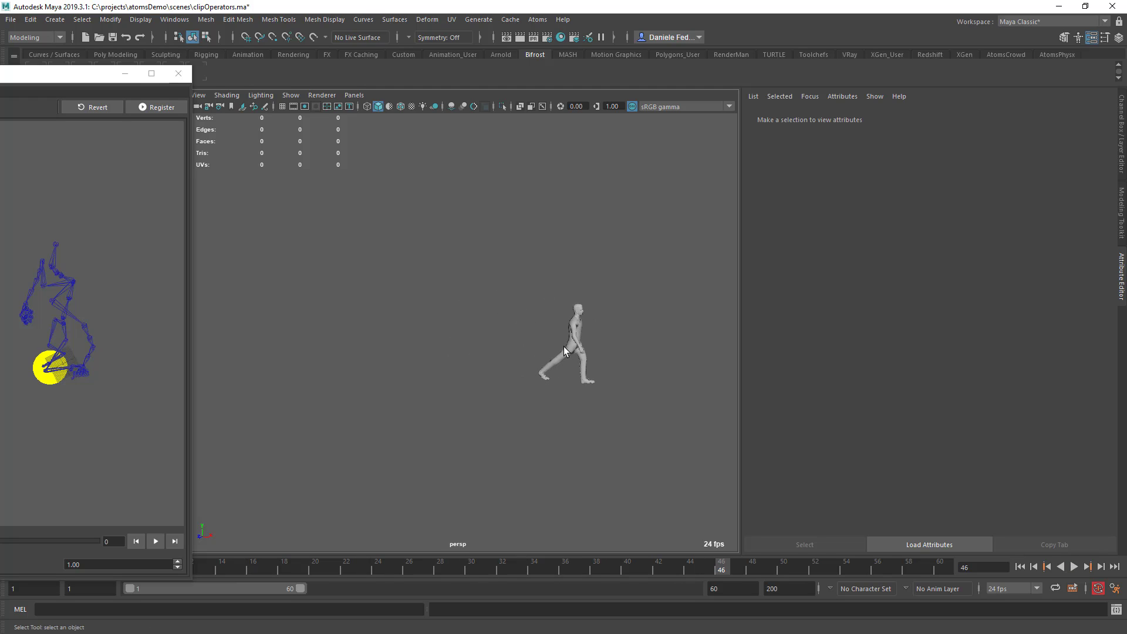
{"action": "left_click", "coordinate": [1017, 568]}
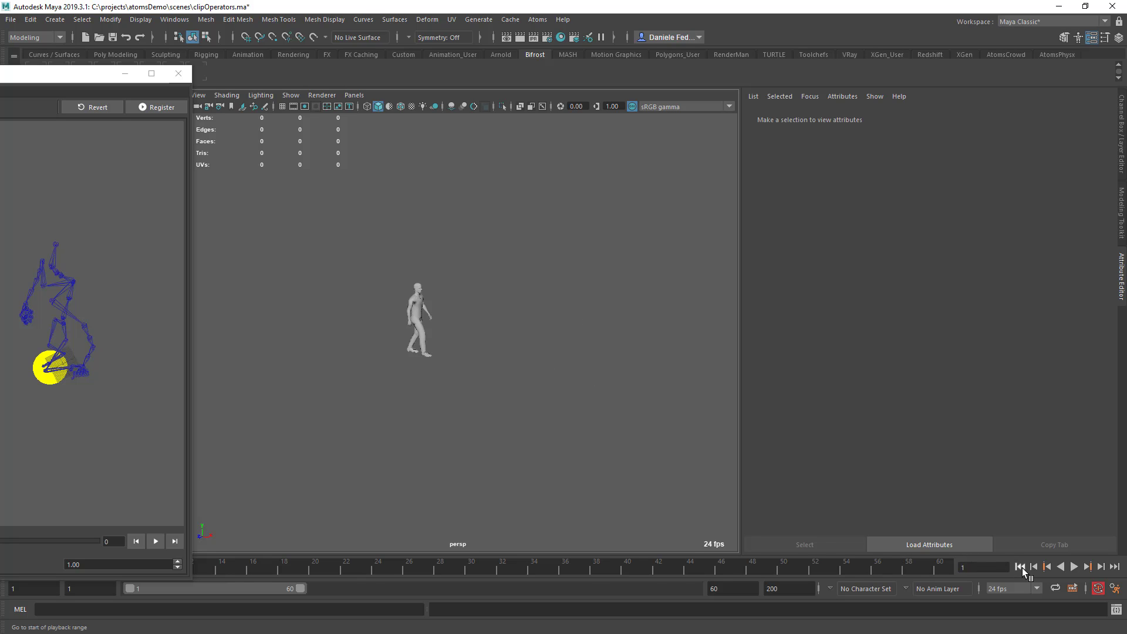
{"action": "left_click_drag", "start_coordinate": [0, 74], "coordinate": [247, 78]}
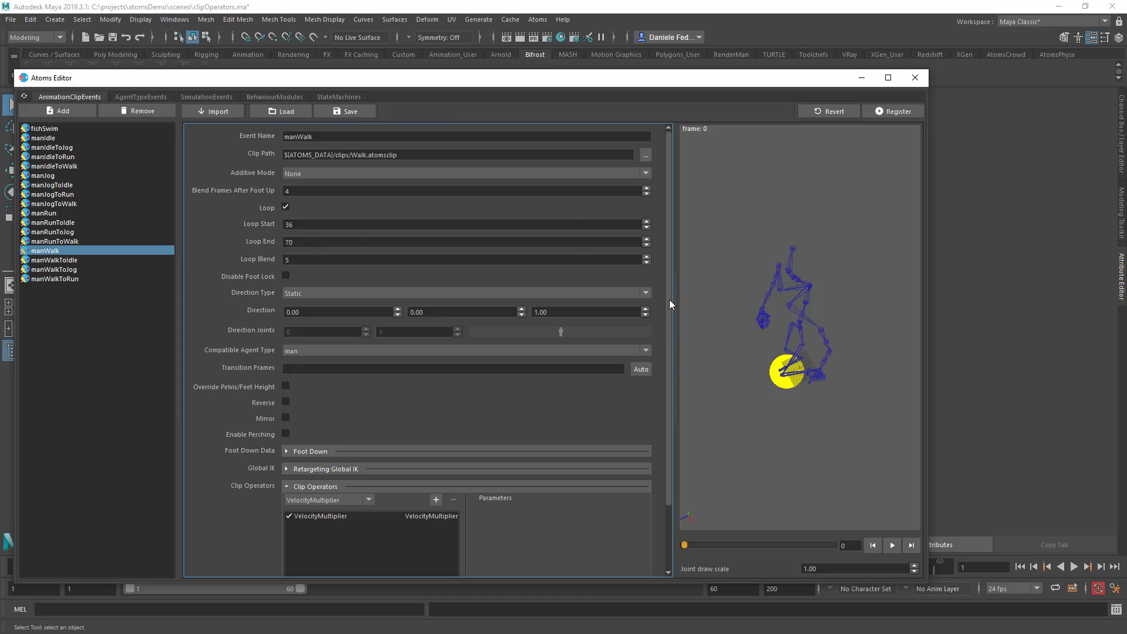
{"action": "left_click", "coordinate": [285, 275]}
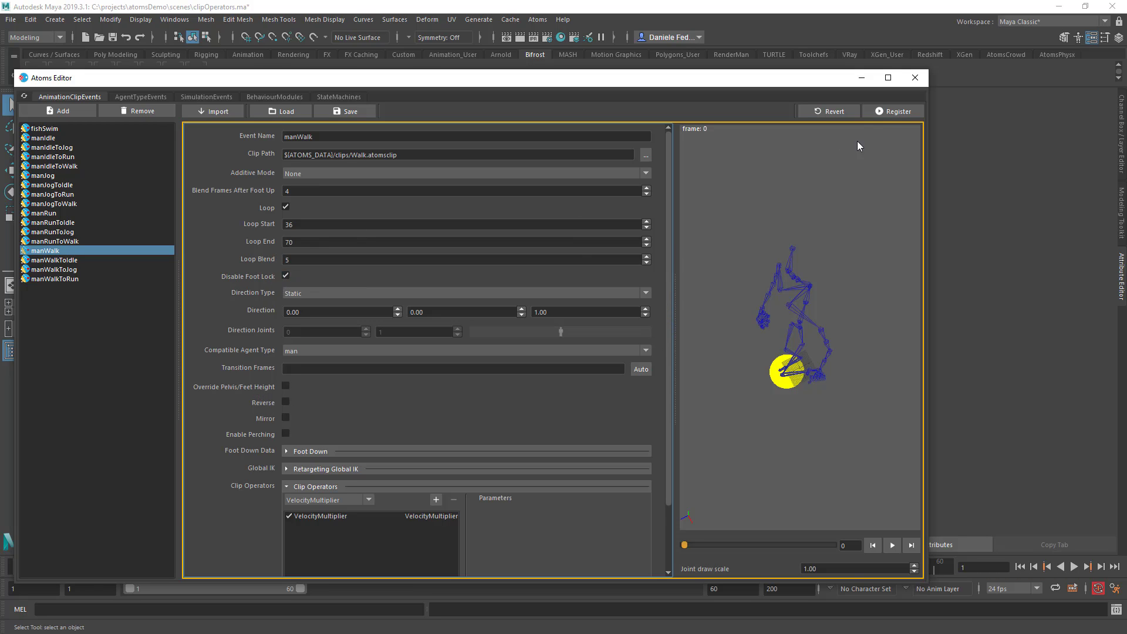
{"action": "left_click", "coordinate": [880, 114]}
- Move the Atoms Editor aside and replay the walking agent to examine its stride with foot lock disabled, ending at the first frame
{"action": "left_click_drag", "start_coordinate": [785, 77], "coordinate": [0, 135]}
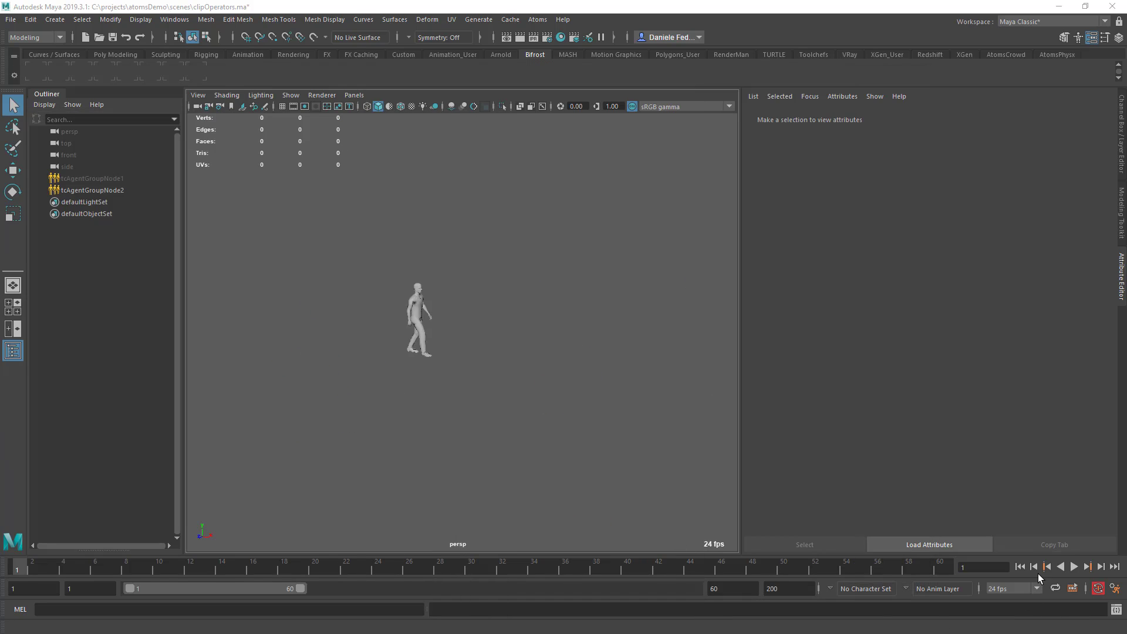
{"action": "left_click", "coordinate": [1075, 567]}
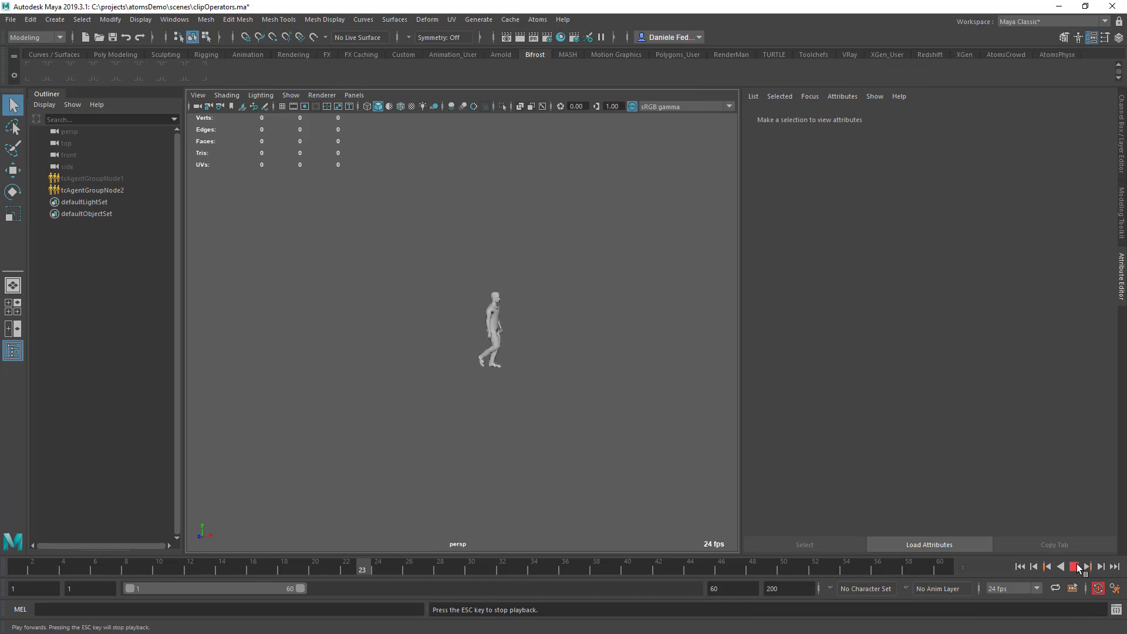
{"action": "left_click", "coordinate": [1077, 567]}
{"action": "left_click", "coordinate": [1020, 568]}
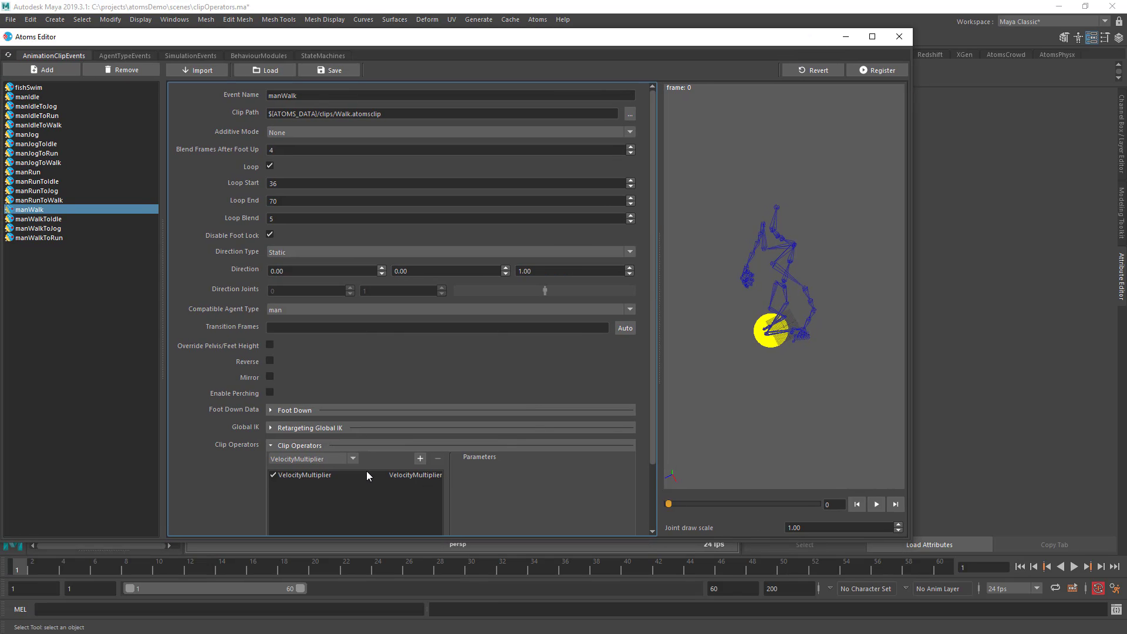
- Set the manWalk VelocityMultiplier operator's multiplier to 2 and register the clip
{"action": "left_click", "coordinate": [367, 470]}
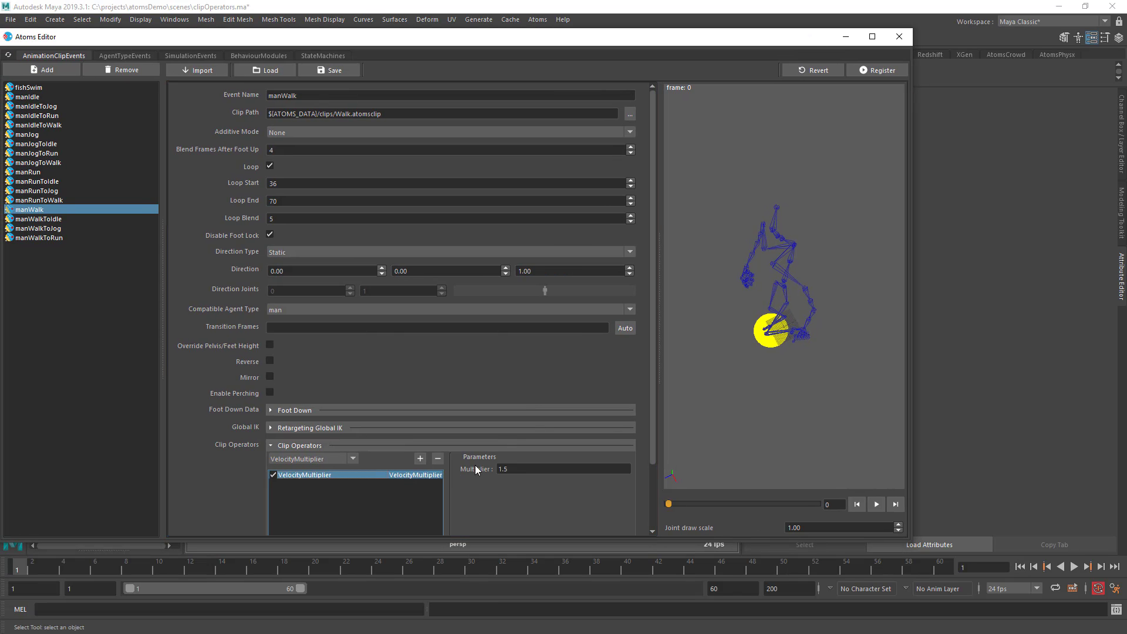
{"action": "left_click", "coordinate": [533, 461]}
{"action": "left_click_drag", "start_coordinate": [528, 469], "coordinate": [496, 469]}
{"action": "type", "text": "2"}
{"action": "key", "text": "Tab"}
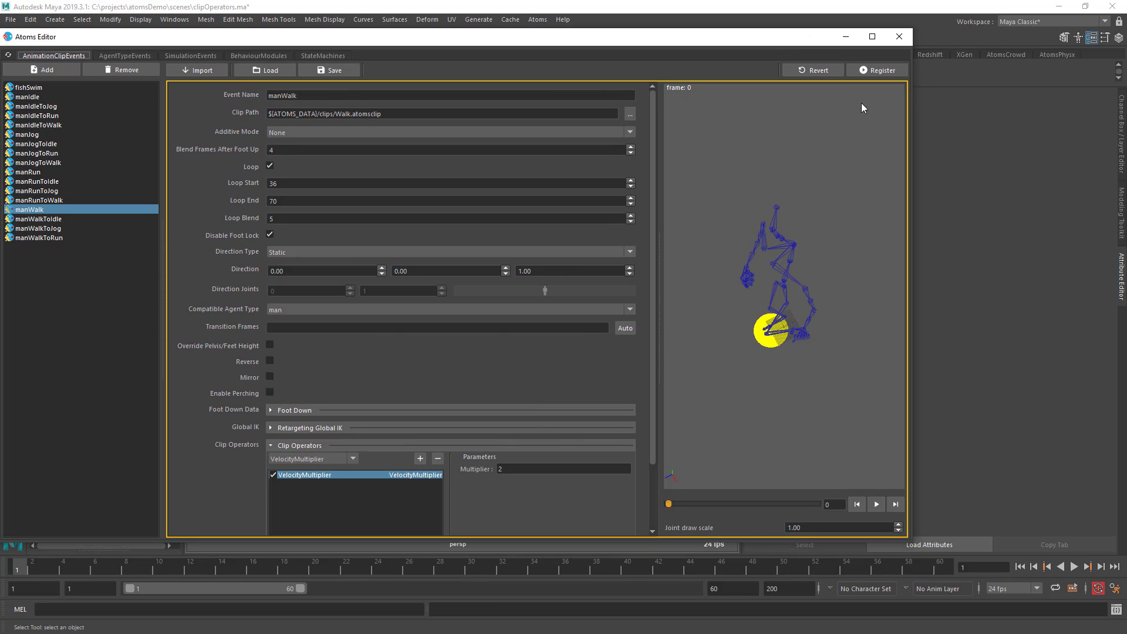
{"action": "left_click", "coordinate": [865, 69]}
- Clear the Maya viewport and play the agent's walk to examine the effect of the doubled velocity
{"action": "left_click_drag", "start_coordinate": [819, 37], "coordinate": [19, 89]}
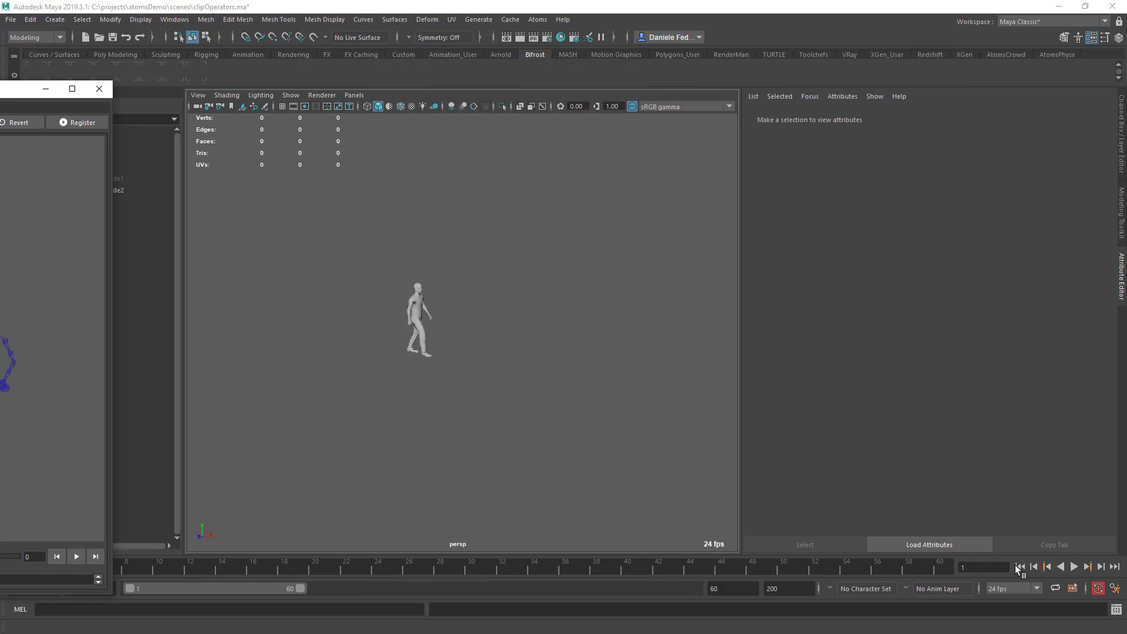
{"action": "left_click", "coordinate": [1073, 566]}
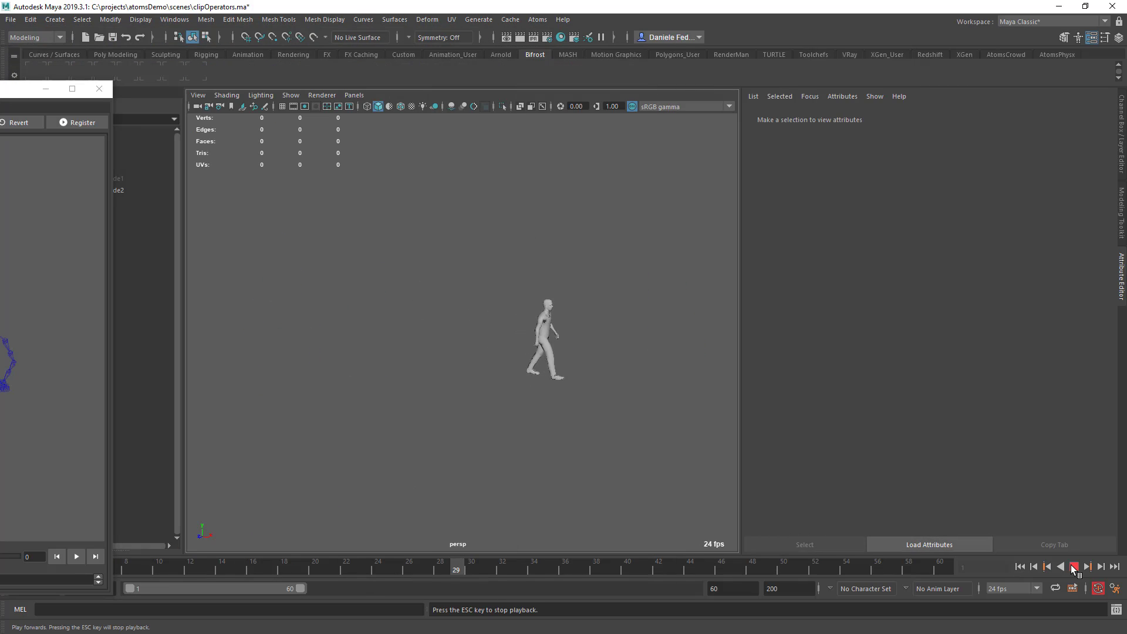
{"action": "left_click", "coordinate": [1074, 566]}
- Bring back the Atoms Editor, remove the VelocityMultiplier operator from the manWalk clip and register the change
{"action": "left_click_drag", "start_coordinate": [59, 89], "coordinate": [872, 75]}
{"action": "left_click", "coordinate": [429, 505]}
{"action": "scroll", "coordinate": [536, 452], "scroll_direction": "down", "scroll_amount": 2}
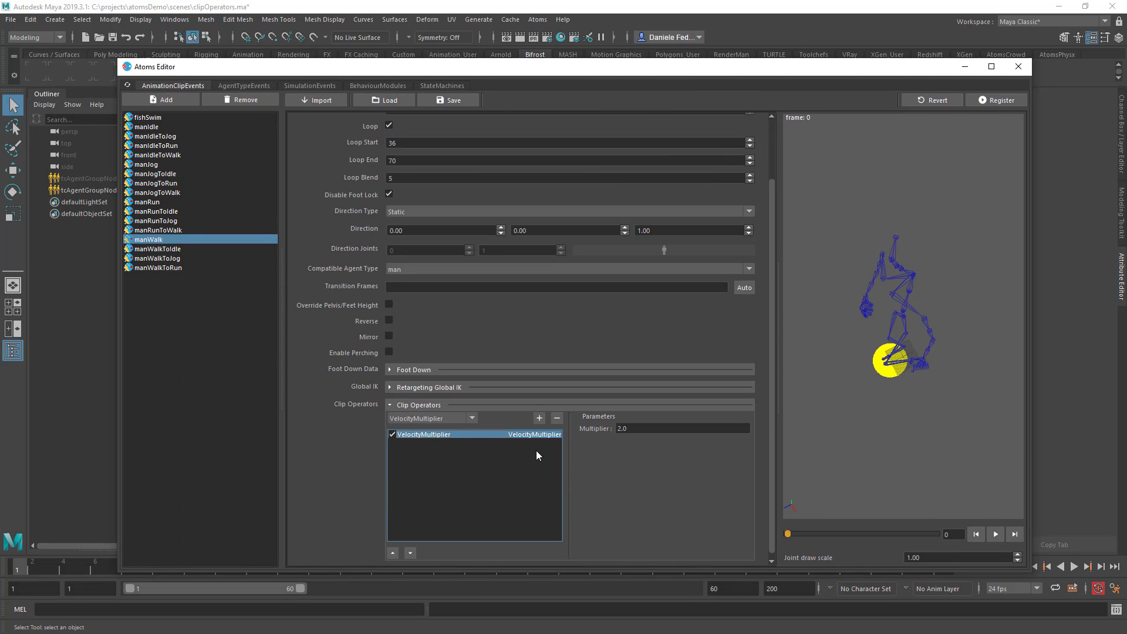
{"action": "left_click", "coordinate": [557, 418]}
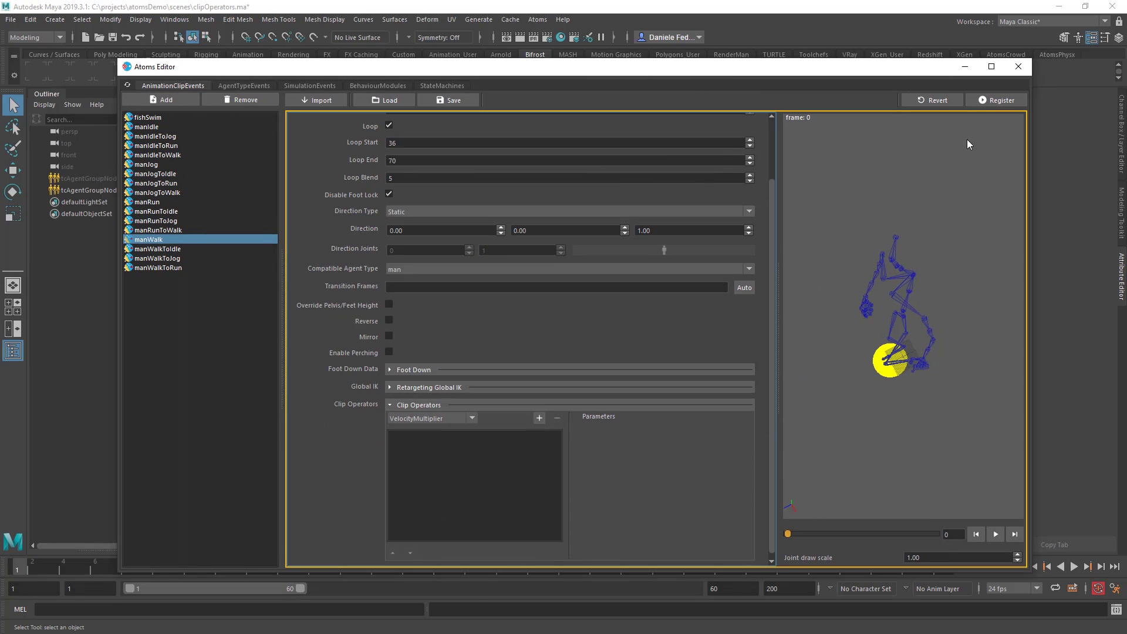
{"action": "left_click", "coordinate": [985, 103]}
- Open the fishSwim clip, view its skeleton in perspective, play the preview and scrub through its frames
{"action": "left_click", "coordinate": [148, 118]}
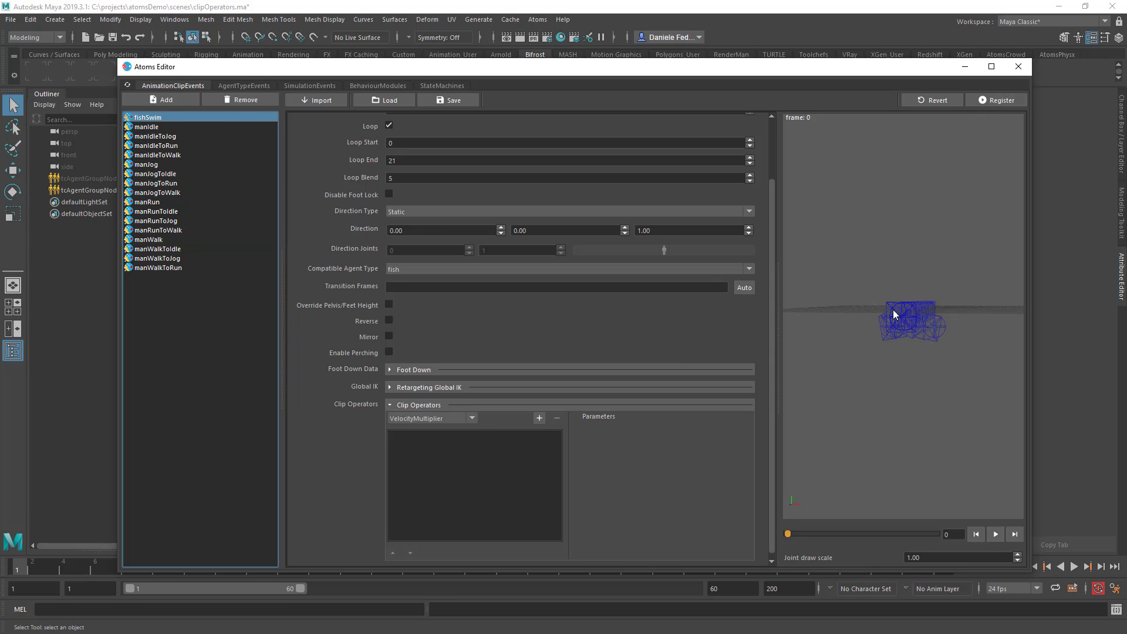
{"action": "left_click_drag", "start_coordinate": [891, 316], "coordinate": [925, 351], "text": "alt"}
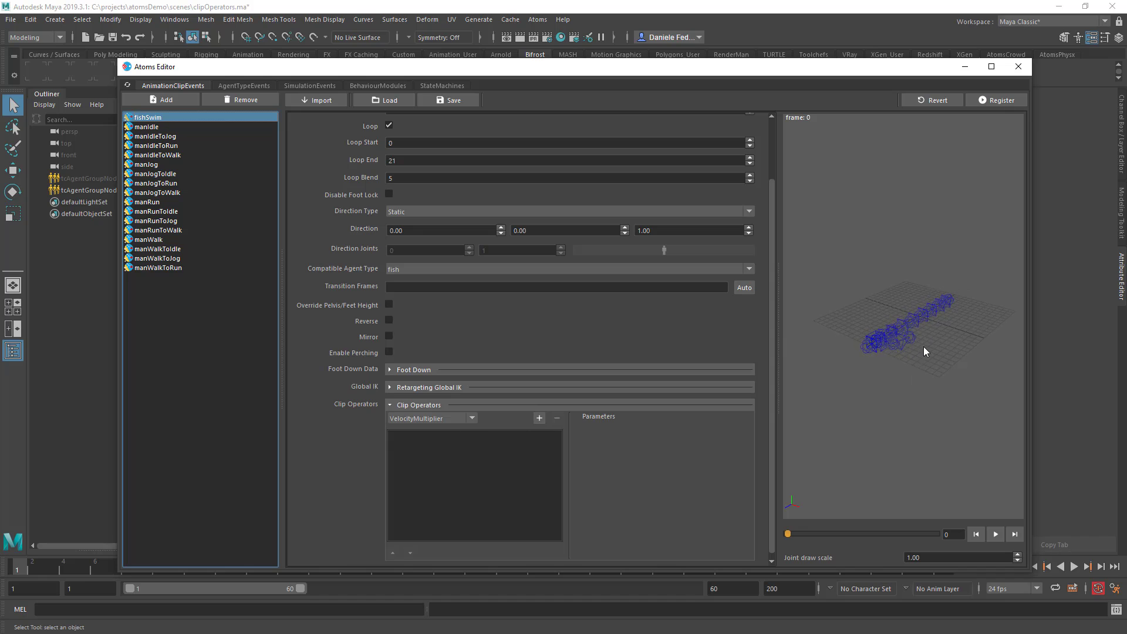
{"action": "left_click", "coordinate": [444, 418]}
{"action": "left_click", "coordinate": [864, 321]}
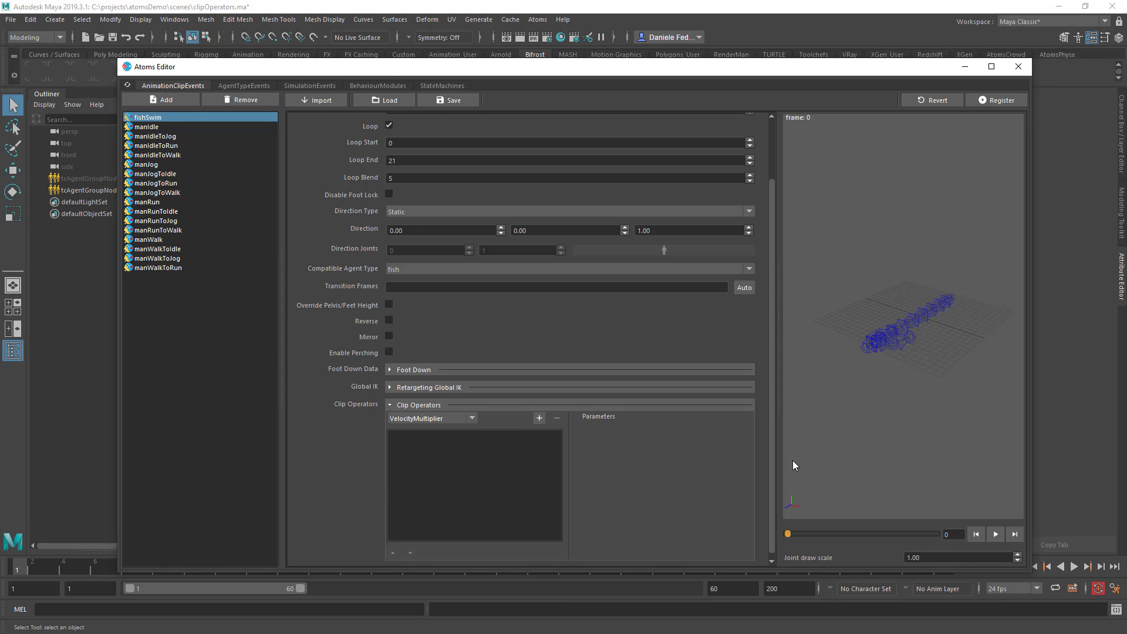
{"action": "left_click", "coordinate": [996, 535]}
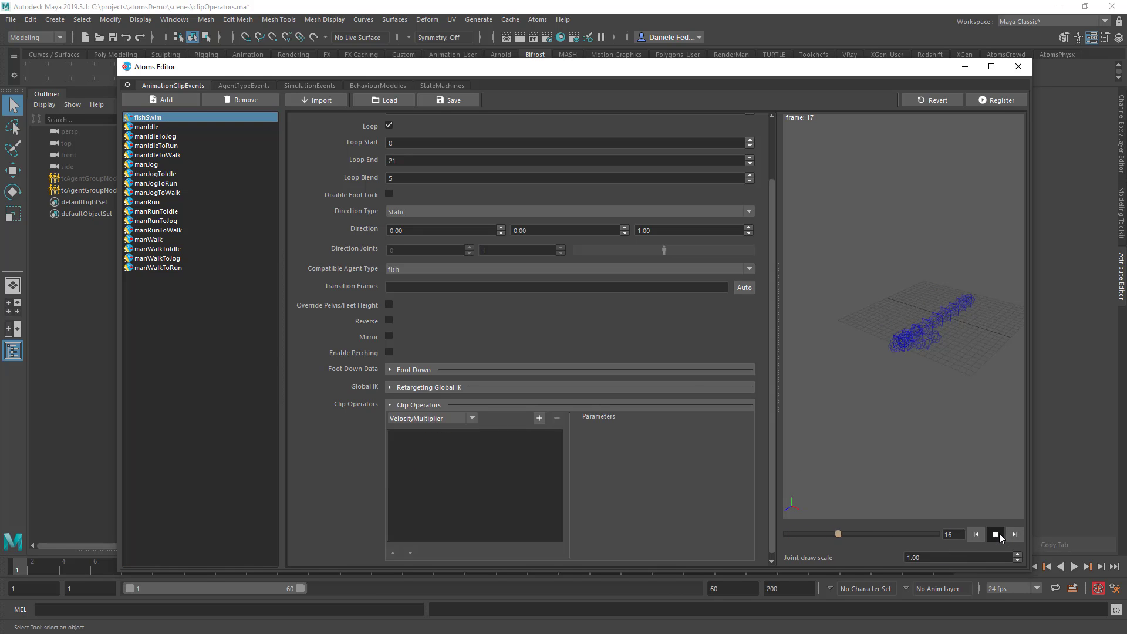
{"action": "left_click", "coordinate": [996, 535]}
{"action": "left_click_drag", "start_coordinate": [883, 532], "coordinate": [786, 534]}
{"action": "left_click_drag", "start_coordinate": [956, 524], "coordinate": [757, 521]}
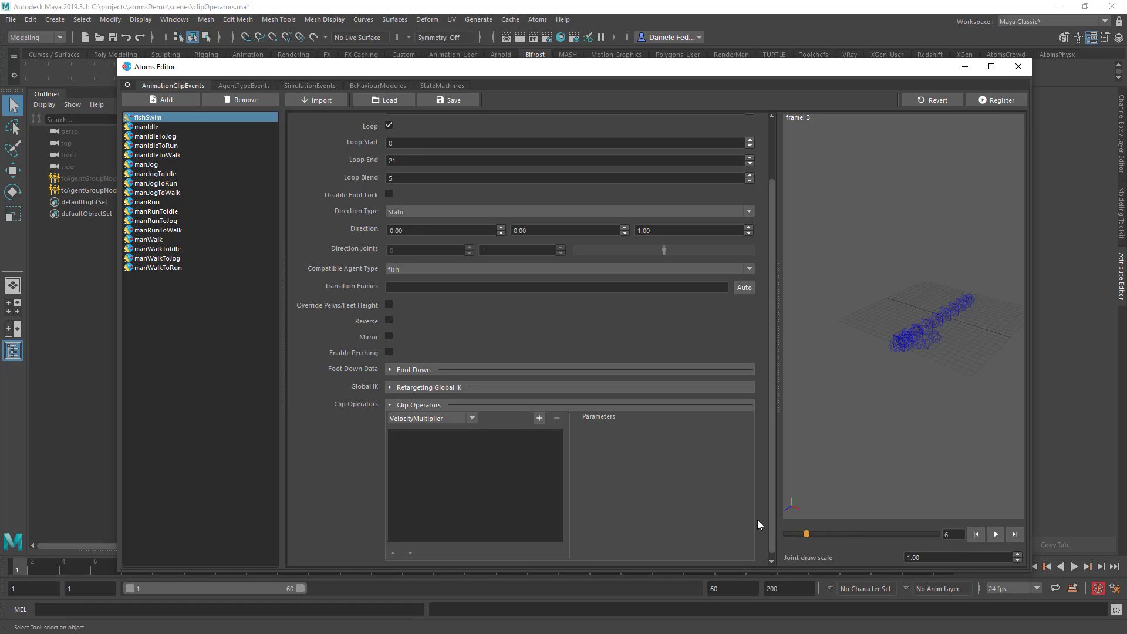
- Add a JointSplineAnimation operator to the fishSwim clip and show the joint names in the skeleton preview
{"action": "left_click", "coordinate": [456, 418]}
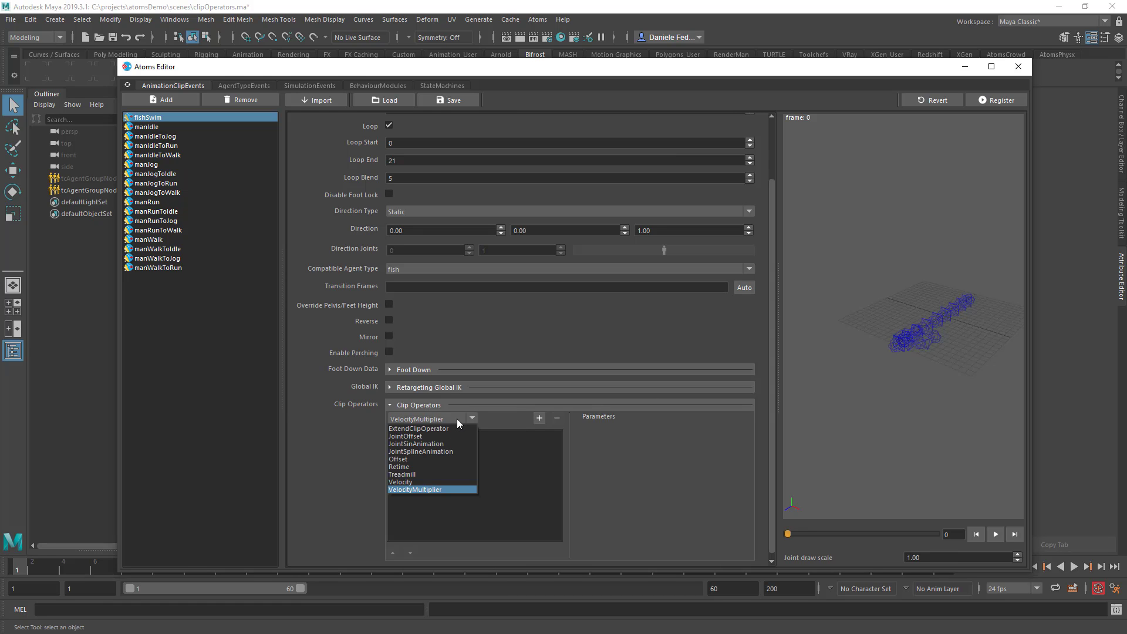
{"action": "left_click", "coordinate": [448, 452]}
{"action": "left_click", "coordinate": [540, 418]}
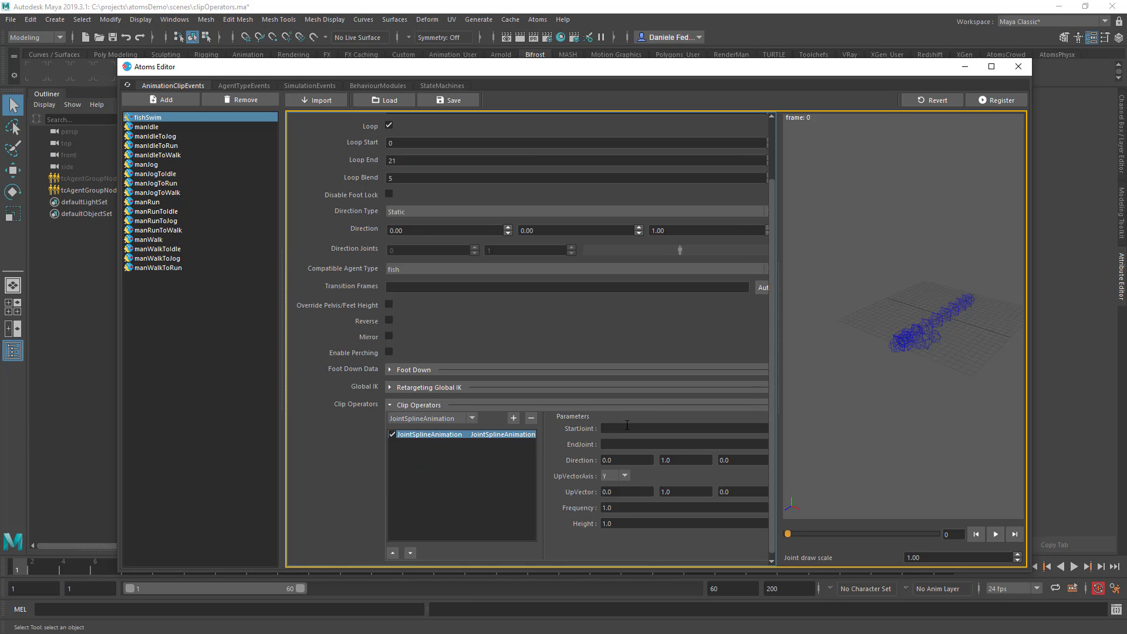
{"action": "left_click", "coordinate": [624, 427]}
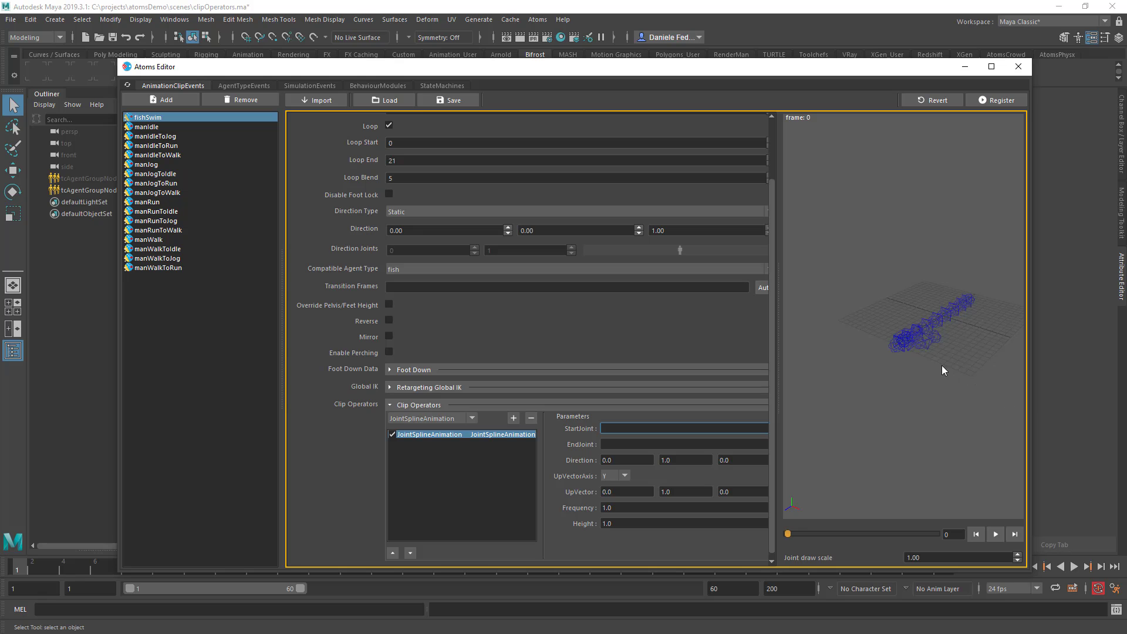
{"action": "scroll", "coordinate": [896, 345], "scroll_direction": "up", "scroll_amount": 5}
{"action": "right_click", "coordinate": [912, 361]}
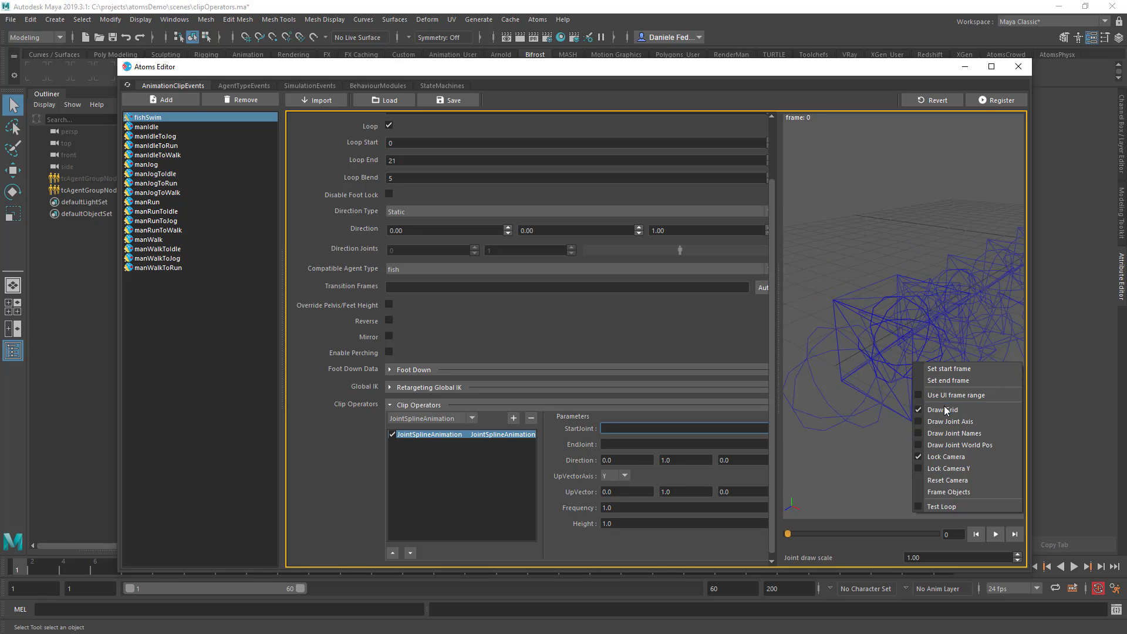
{"action": "left_click", "coordinate": [949, 434]}
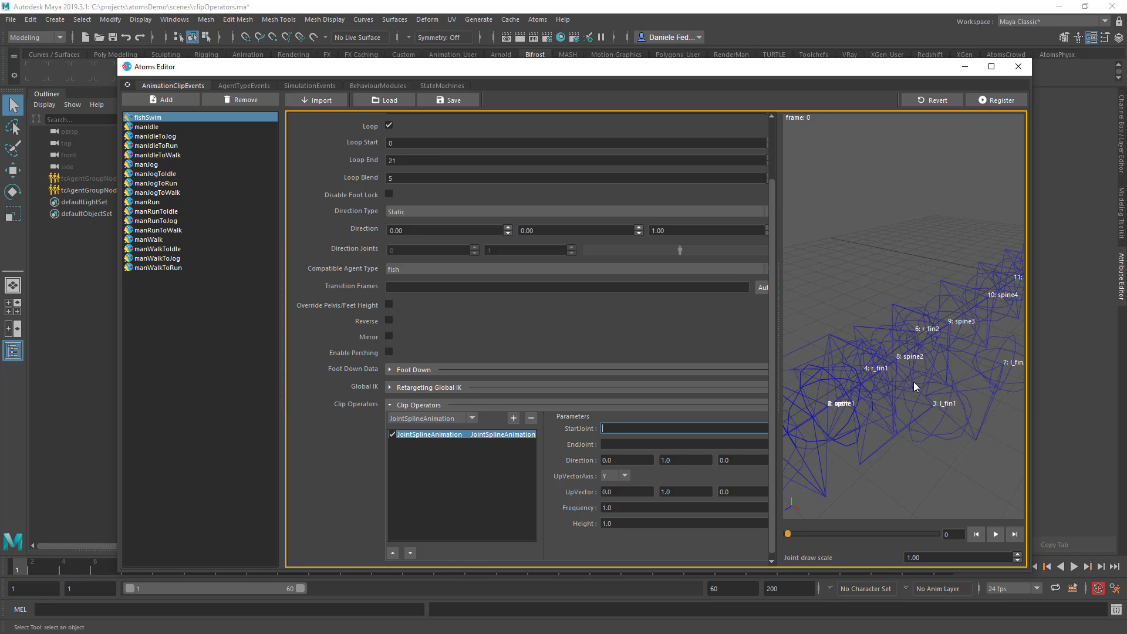
- Set the JointSplineAnimation operator's StartJoint to spine1
{"action": "left_click_drag", "start_coordinate": [889, 391], "coordinate": [889, 365], "text": "alt"}
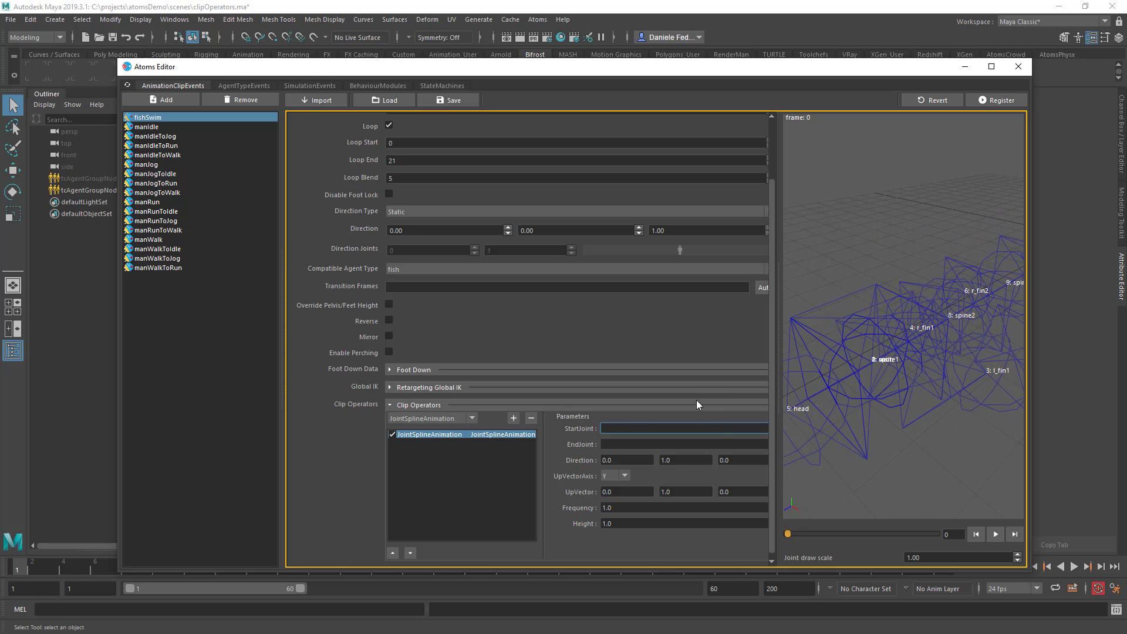
{"action": "left_click", "coordinate": [690, 427]}
{"action": "type", "text": "spin1"}
{"action": "left_click_drag", "start_coordinate": [886, 387], "coordinate": [845, 369], "text": "alt"}
{"action": "key", "text": "Left"}
{"action": "type", "text": "e"}
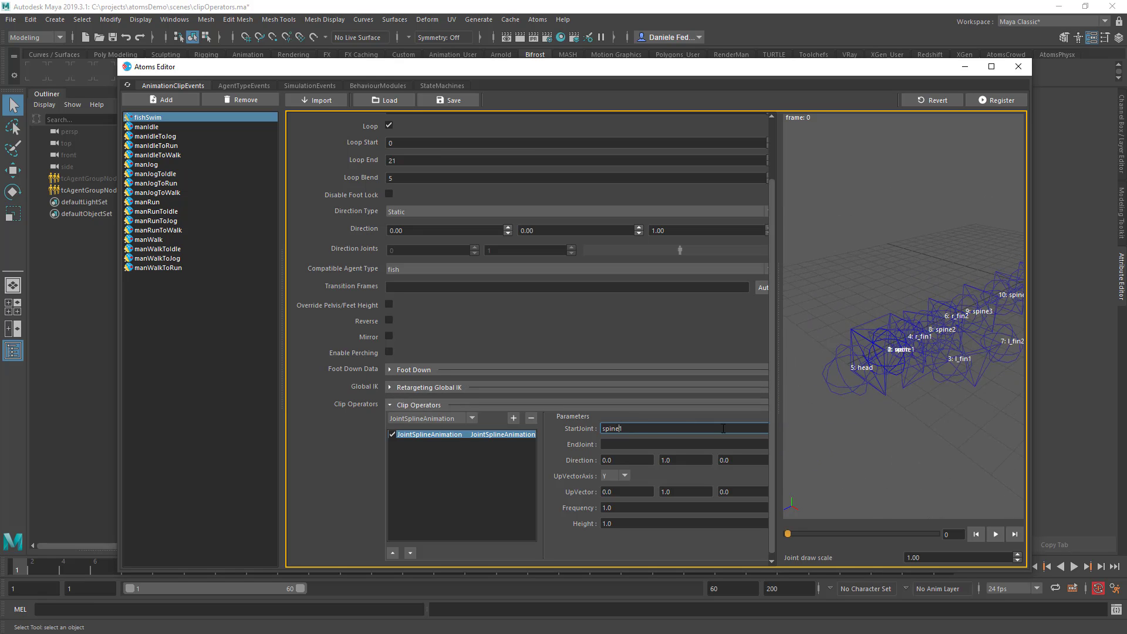
- Find the spine joints in the preview and set the operator's EndJoint to spine3
{"action": "middle_click_drag", "start_coordinate": [949, 344], "coordinate": [841, 414], "text": "alt"}
{"action": "left_click", "coordinate": [614, 447]}
{"action": "type", "text": "sipin"}
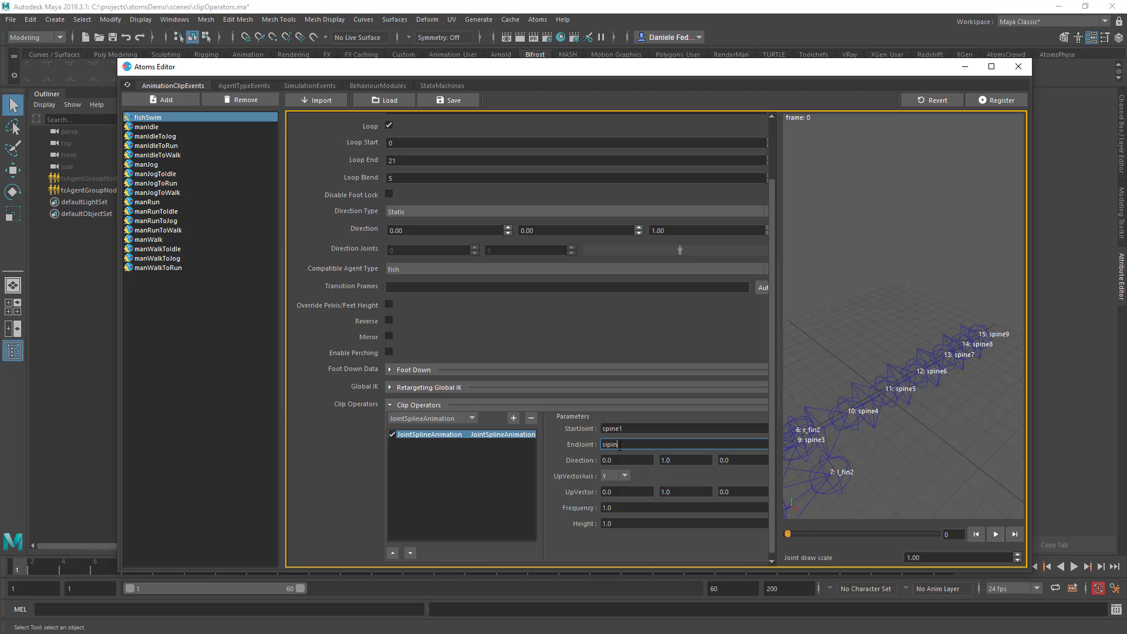
{"action": "key", "text": "BackSpace"}
{"action": "key", "text": "BackSpace"}
{"action": "key", "text": "BackSpace"}
{"action": "type", "text": "pin"}
{"action": "key", "text": "Tab"}
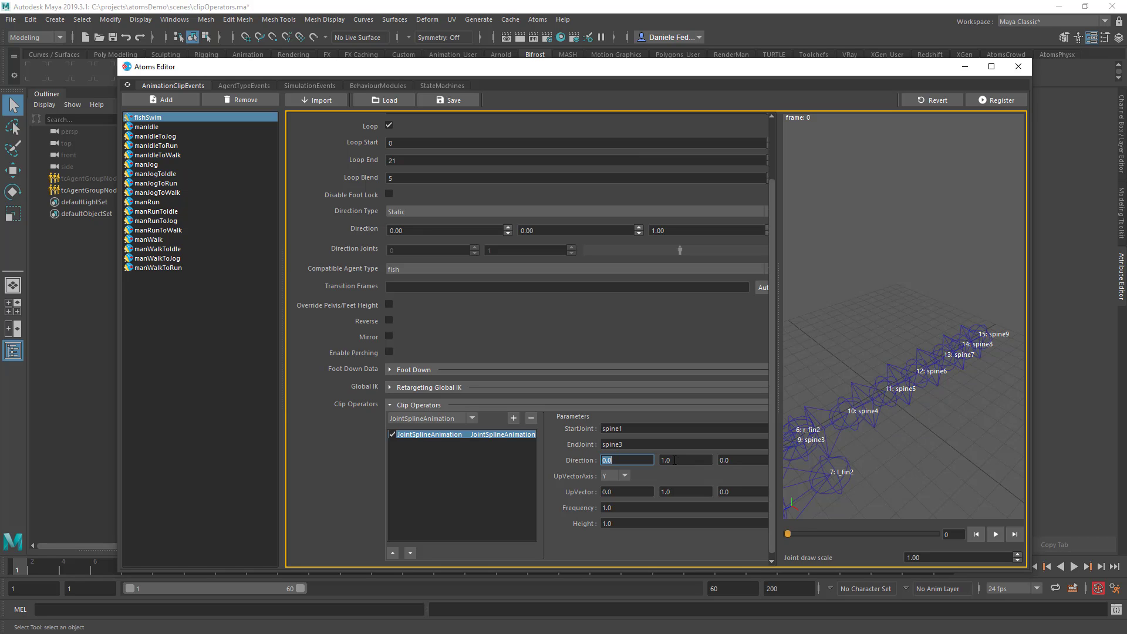
- Set the operator's Direction to 1 in X and 0 in Y, checking the fish's orientation in the preview
{"action": "type", "text": "1"}
{"action": "key", "text": "Tab"}
{"action": "type", "text": "0"}
{"action": "left_click_drag", "start_coordinate": [907, 375], "coordinate": [646, 483], "text": "alt"}
{"action": "left_click_drag", "start_coordinate": [828, 437], "coordinate": [902, 364], "text": "alt"}
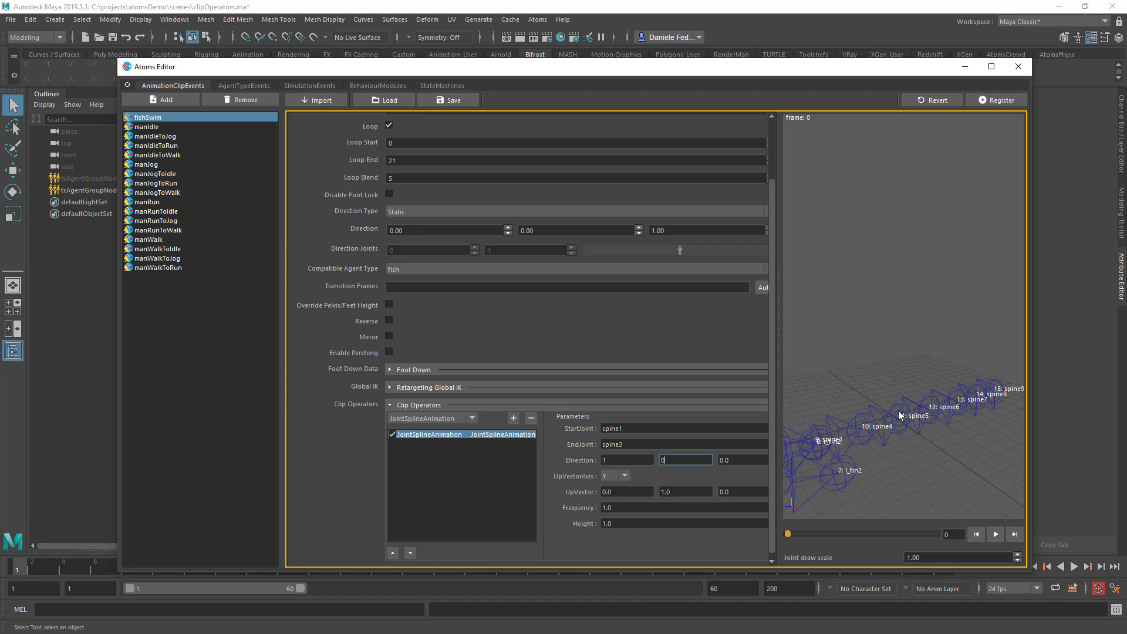
{"action": "left_click_drag", "start_coordinate": [885, 428], "coordinate": [906, 414], "text": "alt"}
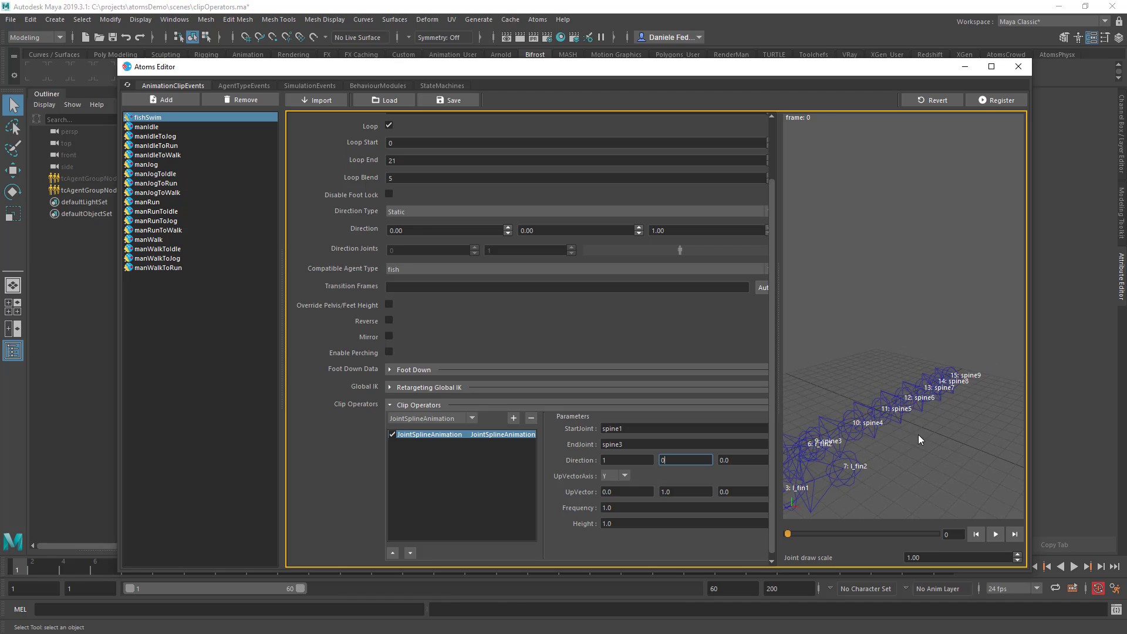
- Set the spline animation's Frequency to .3, keep its Height at 1.0 and register the fishSwim clip
{"action": "triple_click", "coordinate": [620, 508]}
{"action": "type", "text": ".3"}
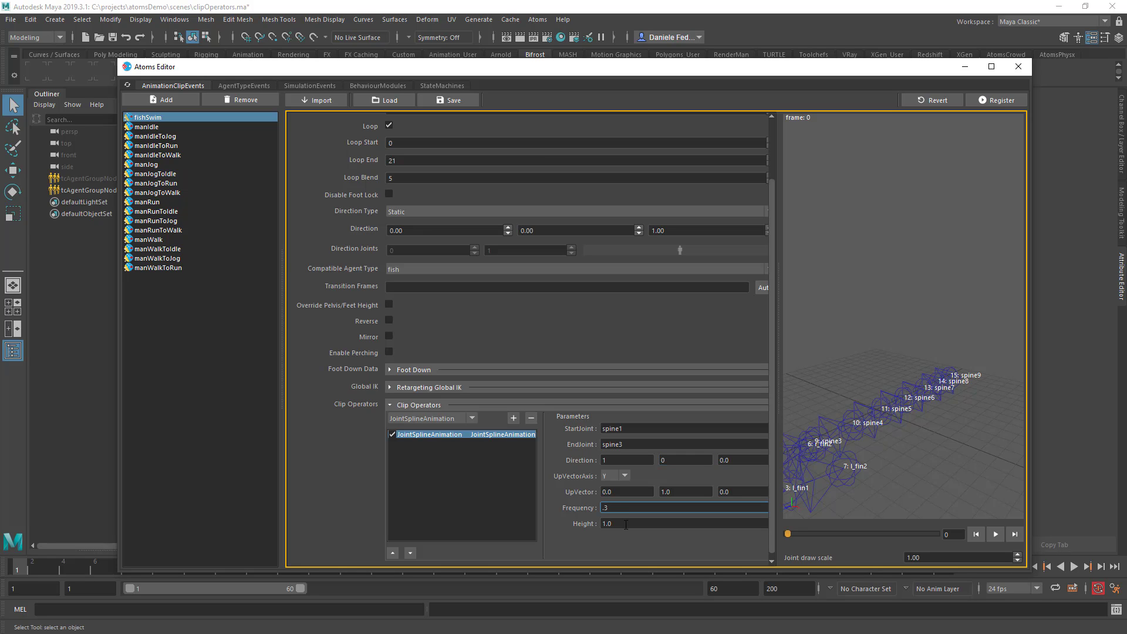
{"action": "triple_click", "coordinate": [626, 524]}
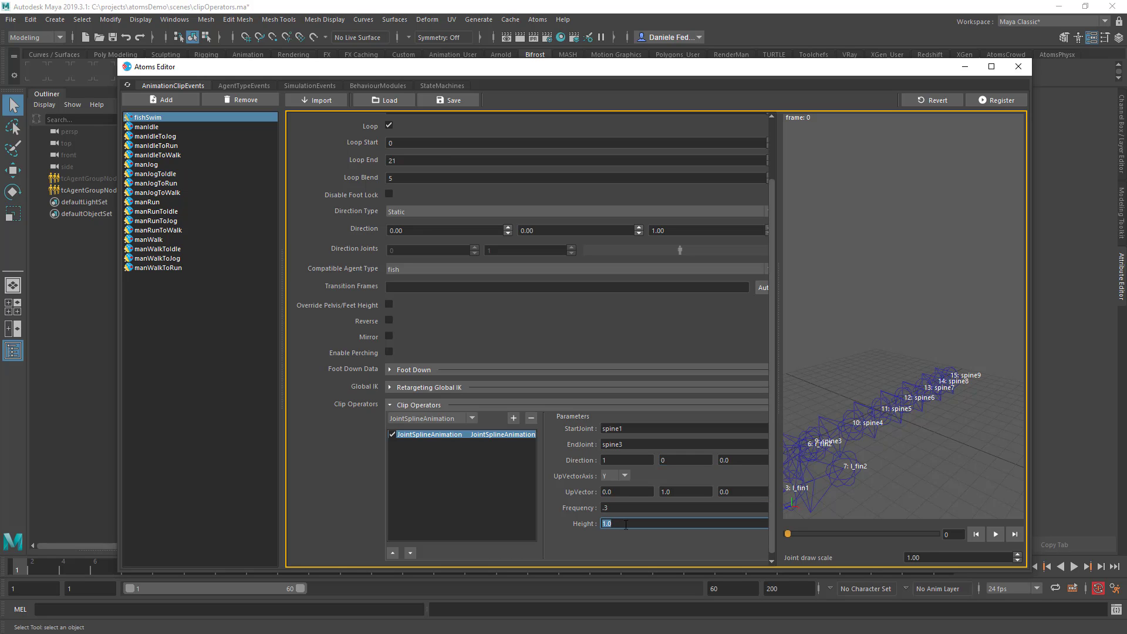
{"action": "left_click", "coordinate": [563, 512]}
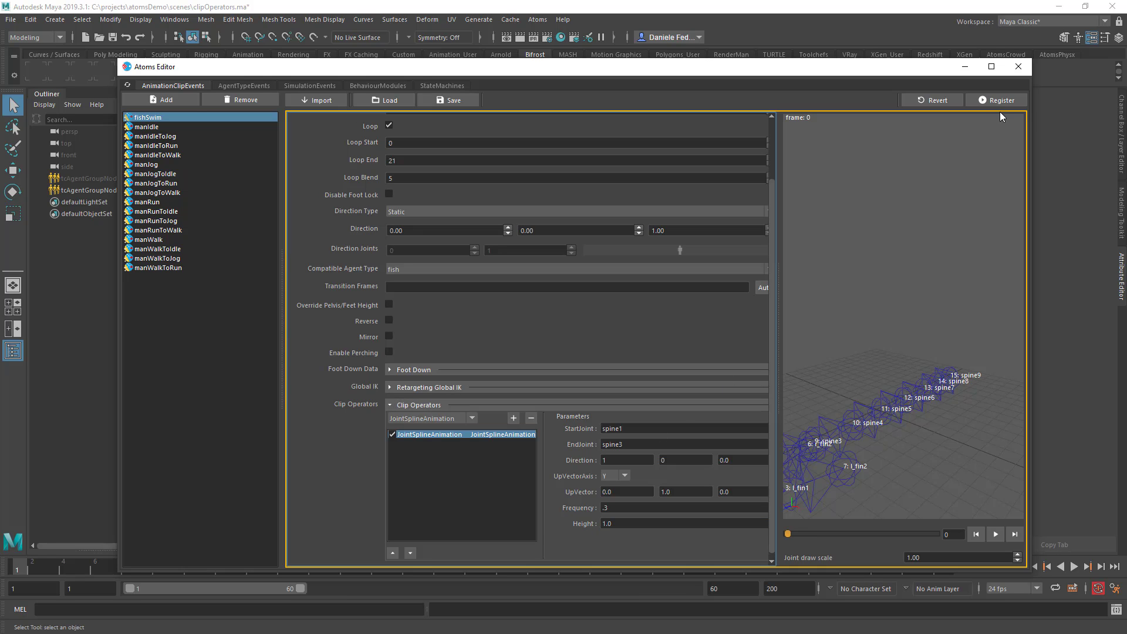
{"action": "left_click", "coordinate": [993, 107]}
- Hide the joint names in the preview and play the fishSwim clip to examine the spline animation
{"action": "right_click", "coordinate": [945, 343]}
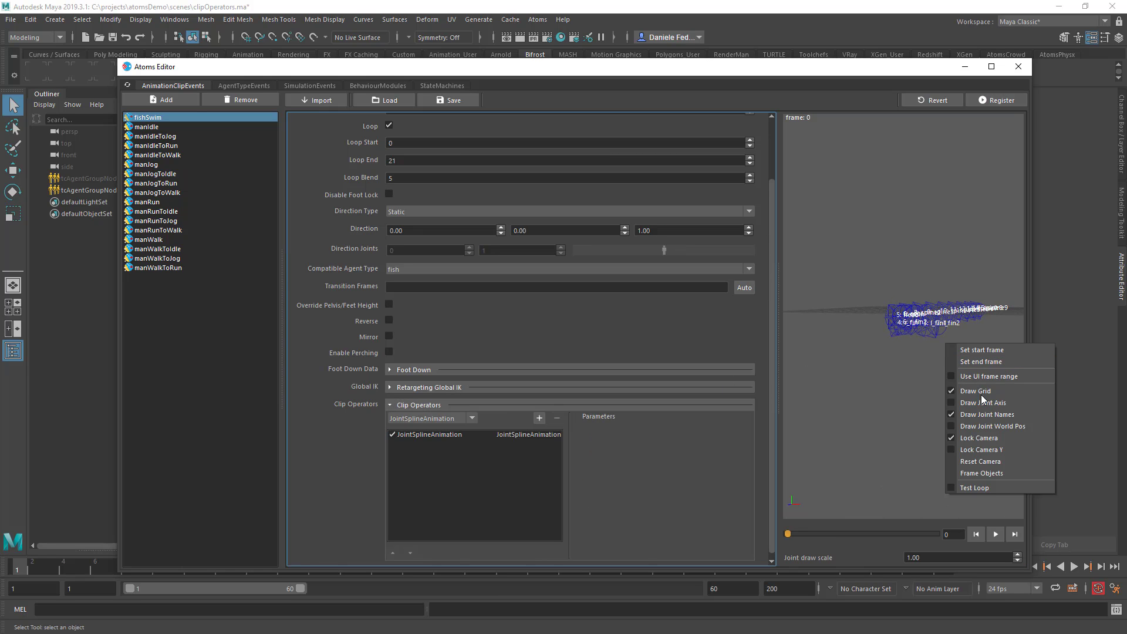
{"action": "left_click", "coordinate": [991, 414]}
{"action": "mouse_move", "coordinate": [990, 413]}
{"action": "left_mouse_down", "text": "alt"}
{"action": "mouse_move", "coordinate": [875, 411]}
{"action": "mouse_move", "coordinate": [951, 376]}
{"action": "left_mouse_up", "text": "alt"}
{"action": "left_click", "coordinate": [995, 534]}
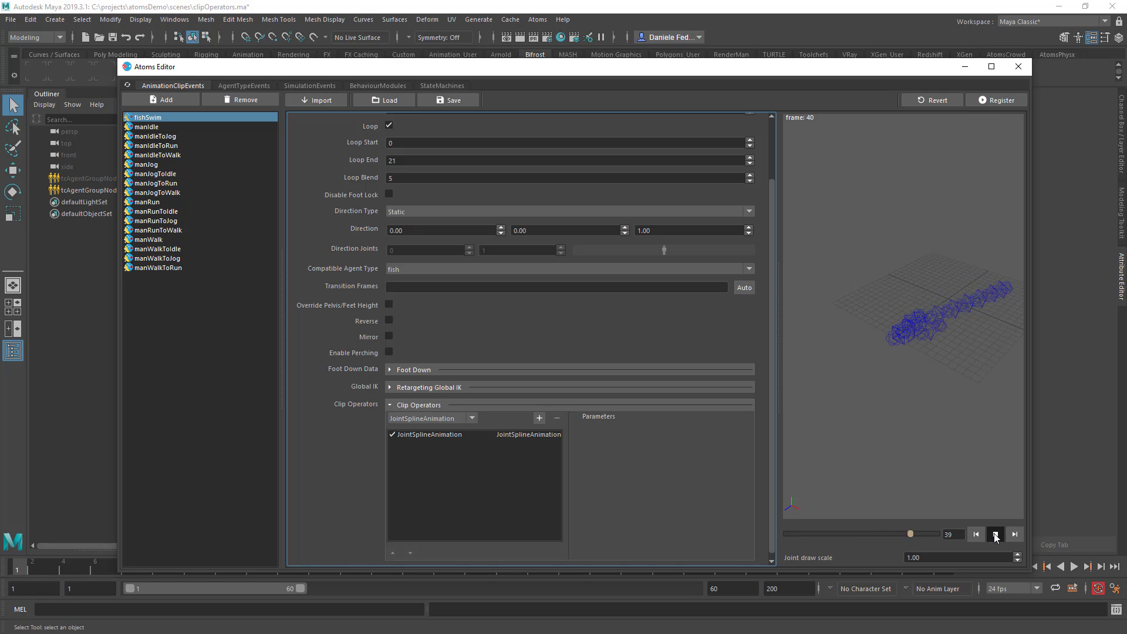
{"action": "left_click", "coordinate": [995, 534]}
- Set the JointSplineAnimation operator's EndJoint to spine9 and register the fishSwim clip
{"action": "left_click", "coordinate": [429, 434]}
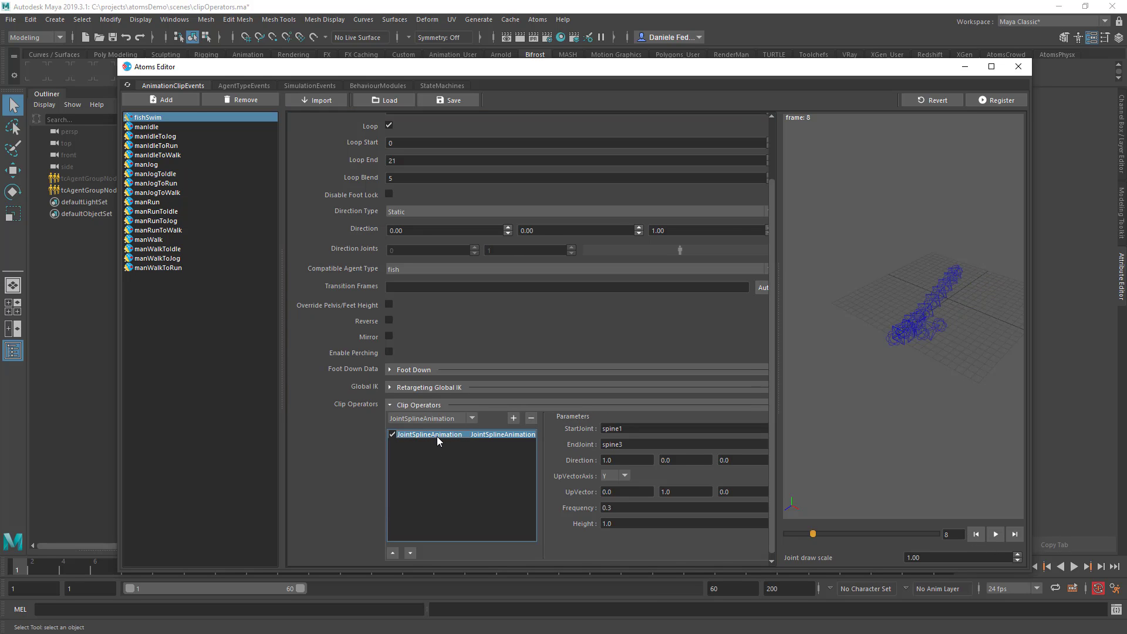
{"action": "left_click", "coordinate": [635, 445]}
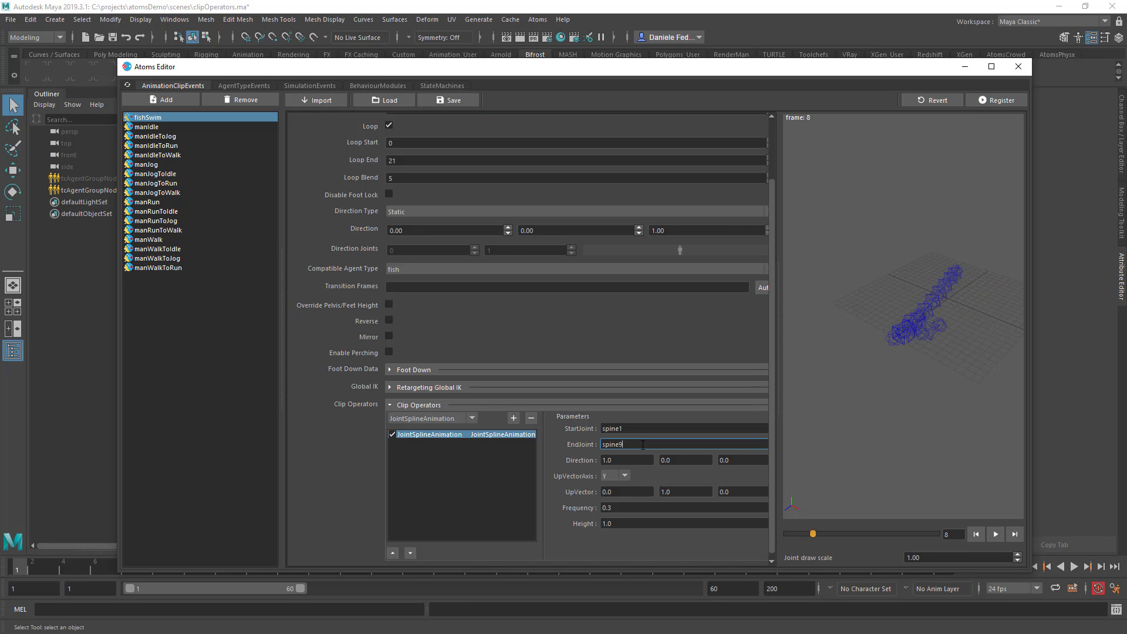
{"action": "key", "text": "Return"}
{"action": "left_click", "coordinate": [991, 103]}
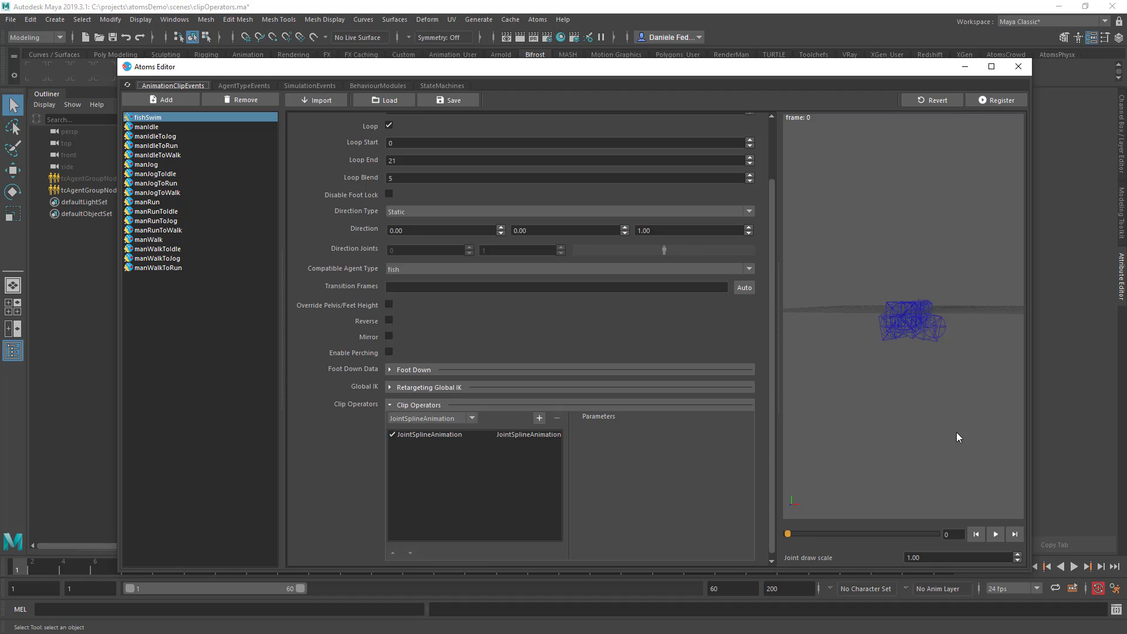
- Play the fishSwim clip in the preview to examine the spline animation along the longer joint chain
{"action": "left_click_drag", "start_coordinate": [908, 346], "coordinate": [939, 358], "text": "alt"}
{"action": "left_click", "coordinate": [996, 534]}
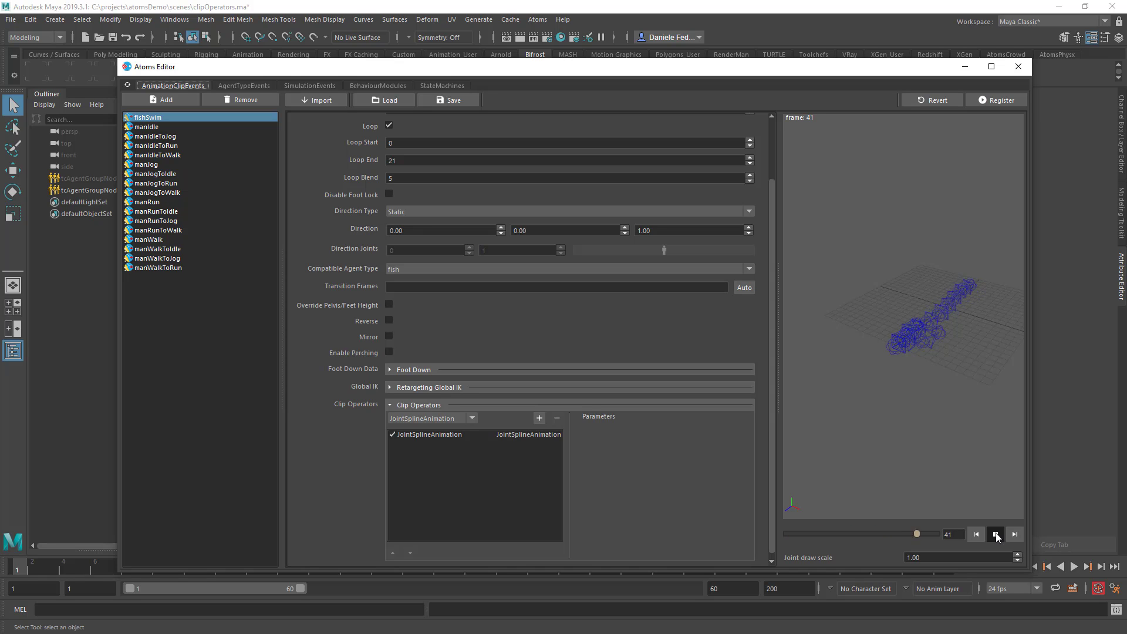
{"action": "left_click", "coordinate": [996, 535]}
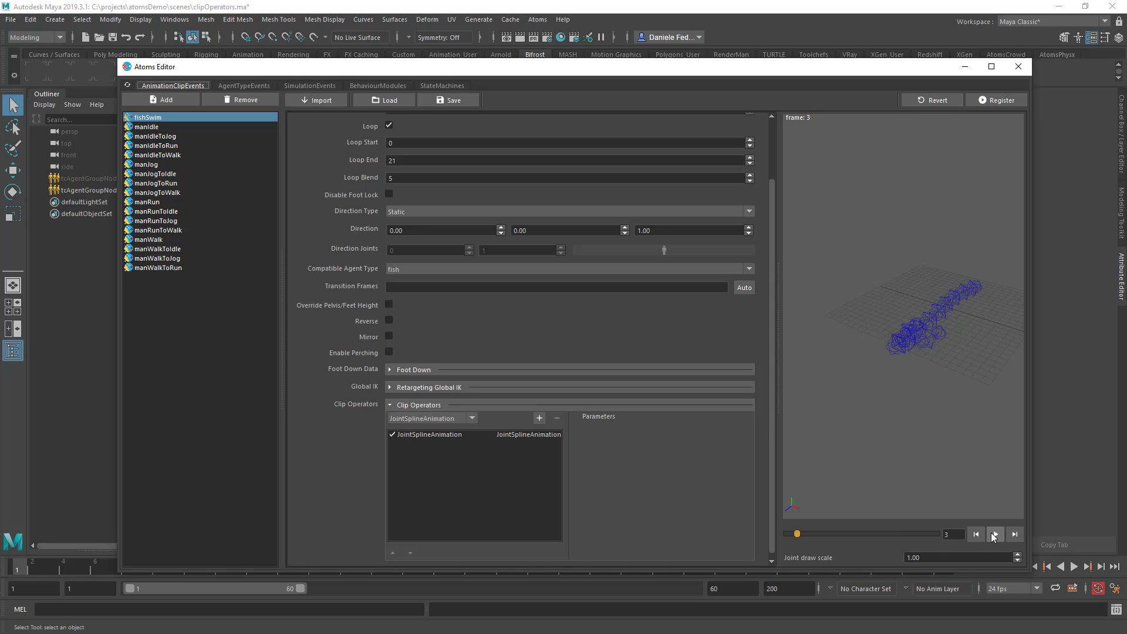
- Add a JointSinAnimation clip operator to fishSwim and set its JointName to main
{"action": "left_click", "coordinate": [436, 418]}
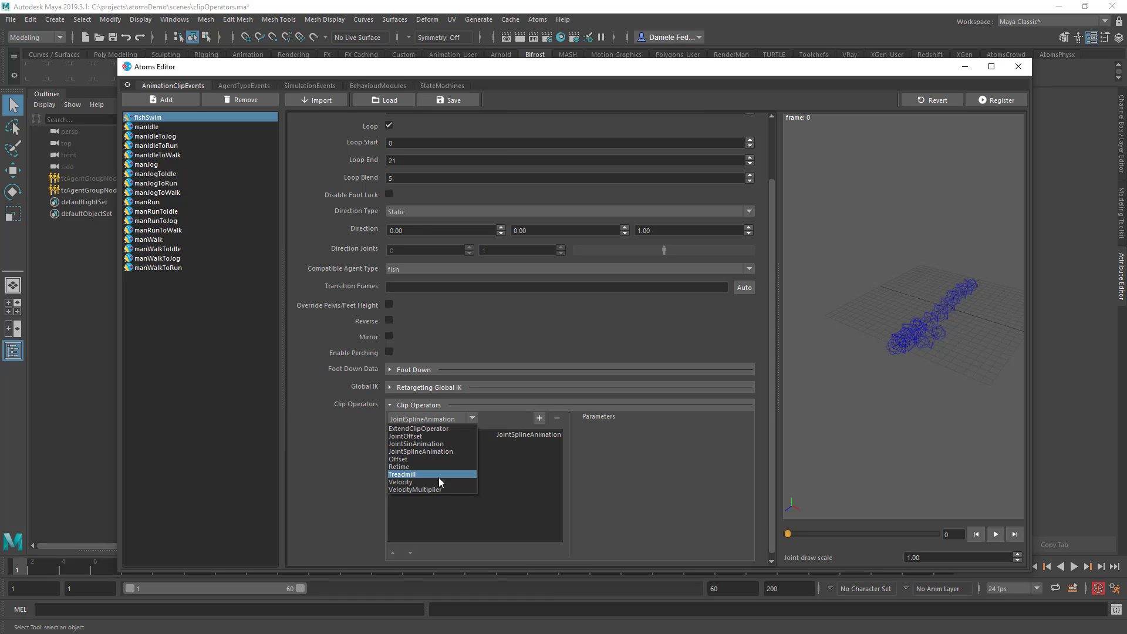
{"action": "left_click", "coordinate": [440, 444]}
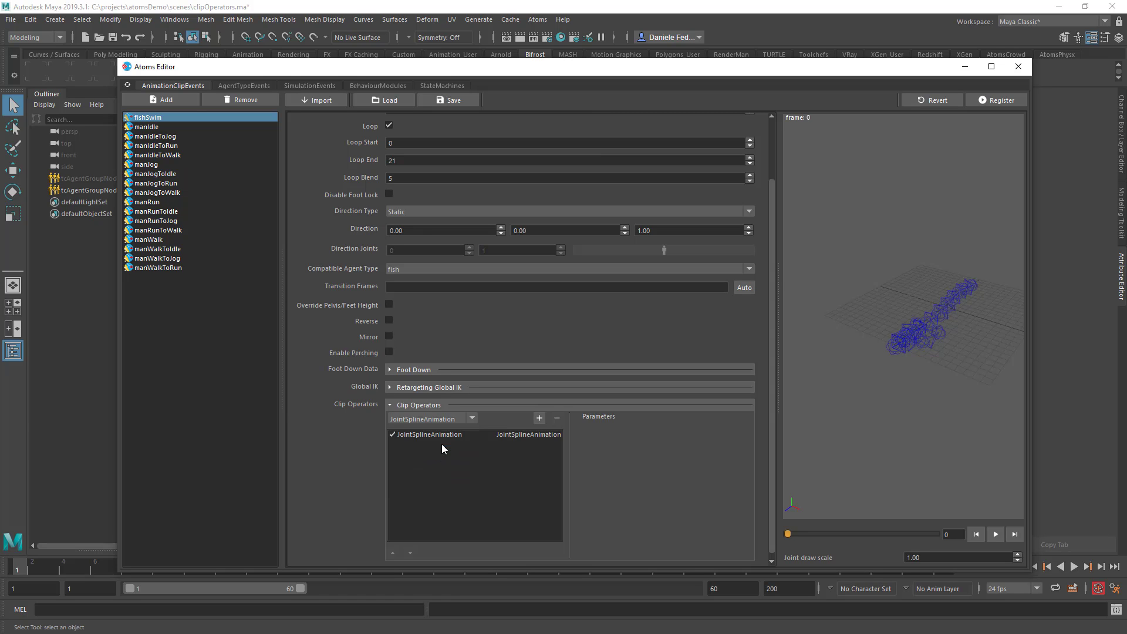
{"action": "left_click", "coordinate": [539, 418]}
{"action": "left_click", "coordinate": [653, 427]}
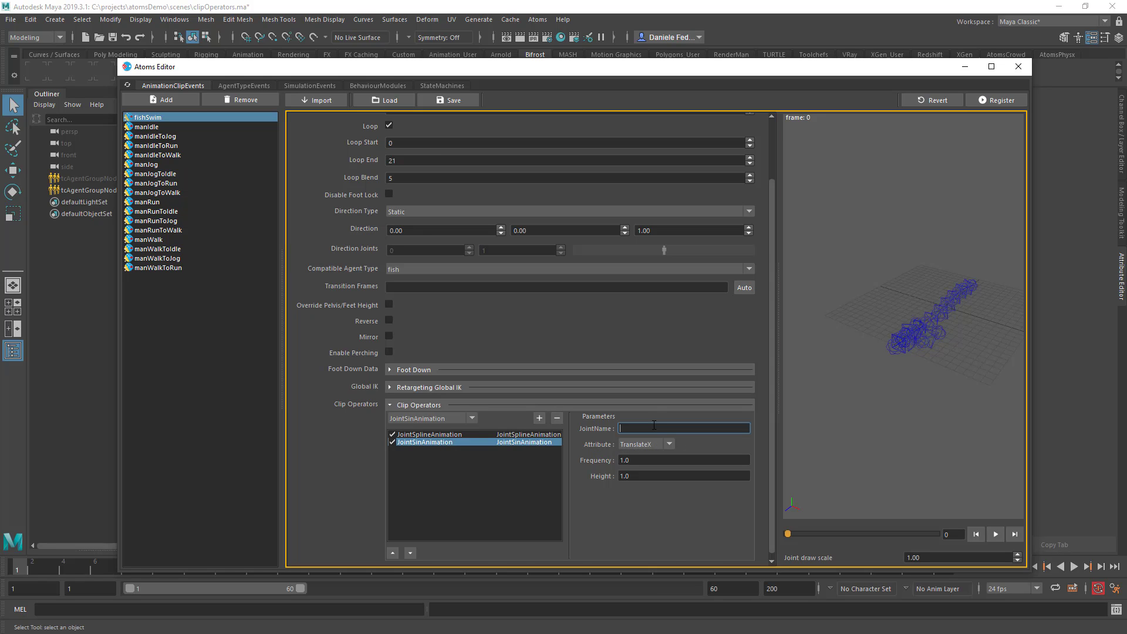
{"action": "type", "text": "main"}
{"action": "right_click_drag", "start_coordinate": [903, 345], "coordinate": [945, 333], "text": "alt"}
{"action": "middle_click_drag", "start_coordinate": [945, 333], "coordinate": [930, 345], "text": "alt"}
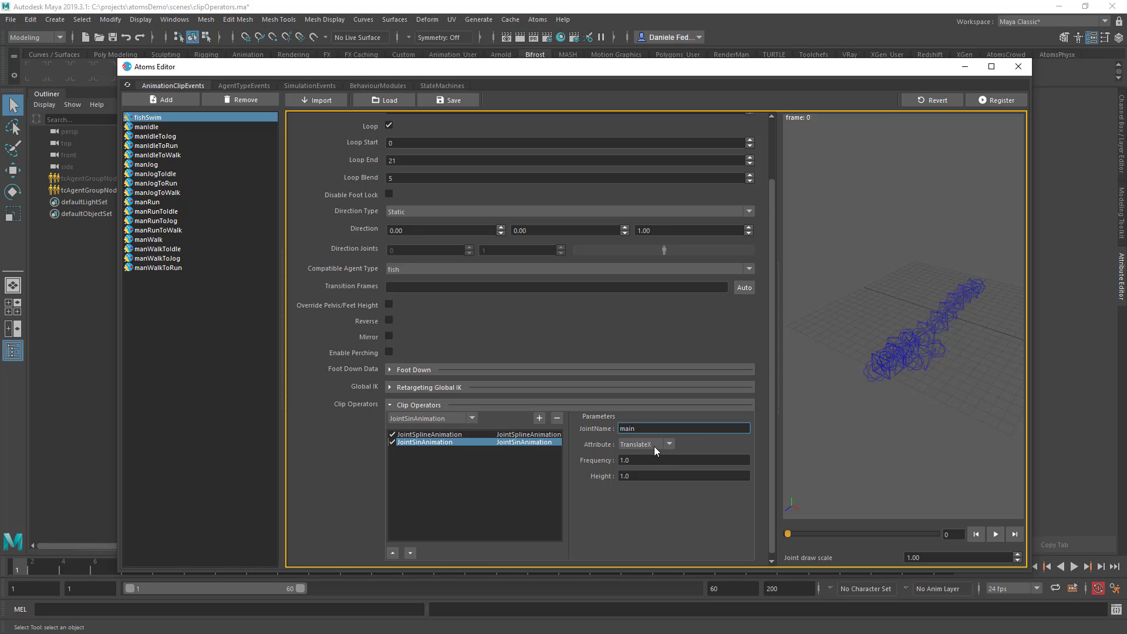
- Set the JointSinAnimation operator's Frequency to .3 and its Height to .5
{"action": "left_click", "coordinate": [646, 460]}
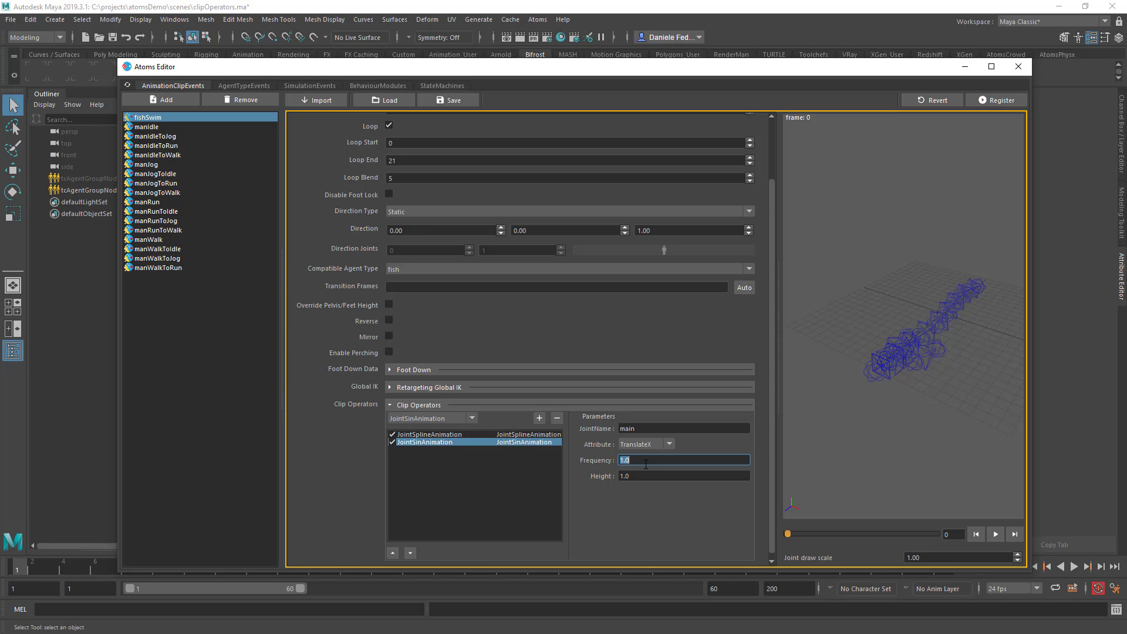
{"action": "type", "text": "."}
{"action": "key", "text": "Tab"}
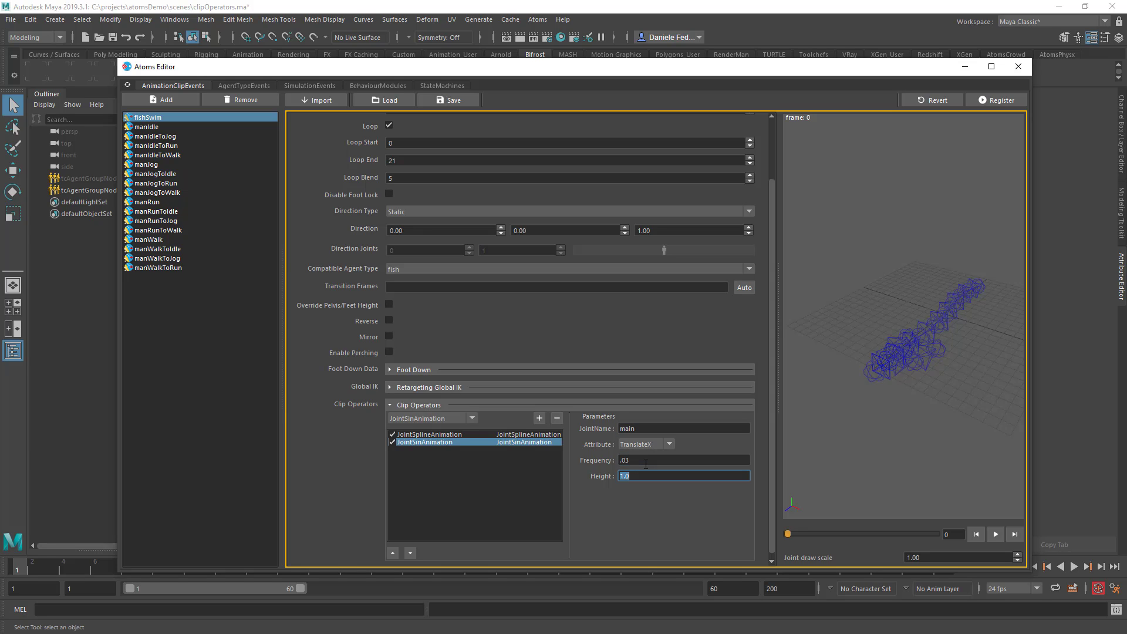
{"action": "type", "text": ".5"}
{"action": "left_click", "coordinate": [644, 464]}
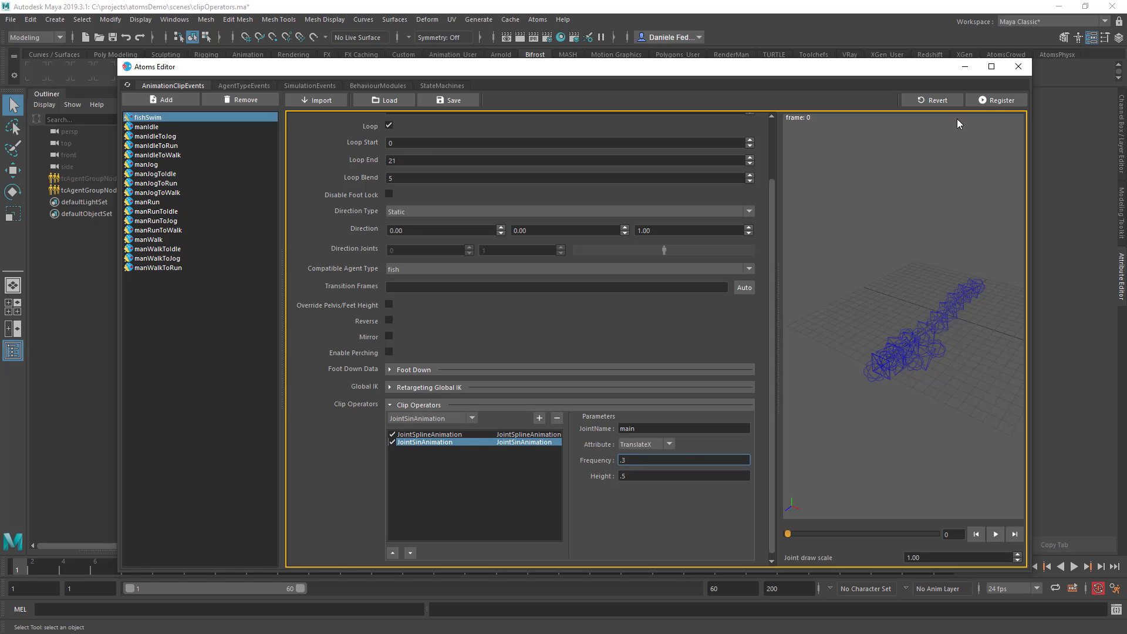
- Register fishSwim with the JointSplineAnimation operator disabled and play the clip to examine the sine animation alone
{"action": "left_click", "coordinate": [392, 434]}
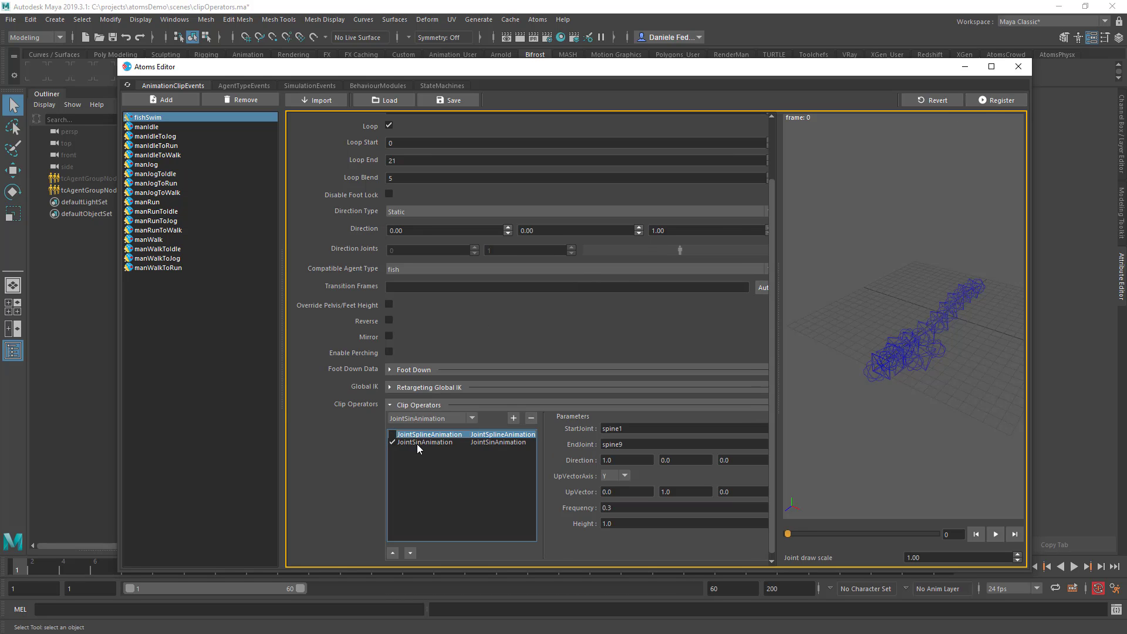
{"action": "left_click", "coordinate": [995, 100]}
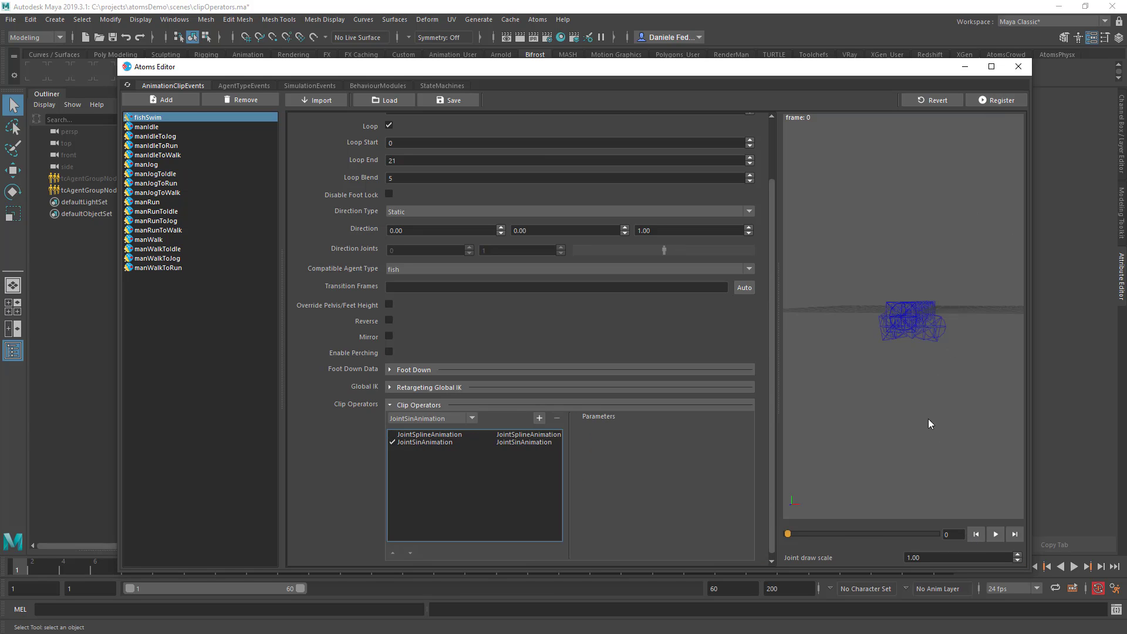
{"action": "left_click_drag", "start_coordinate": [928, 418], "coordinate": [906, 474], "text": "alt"}
{"action": "left_click", "coordinate": [994, 534]}
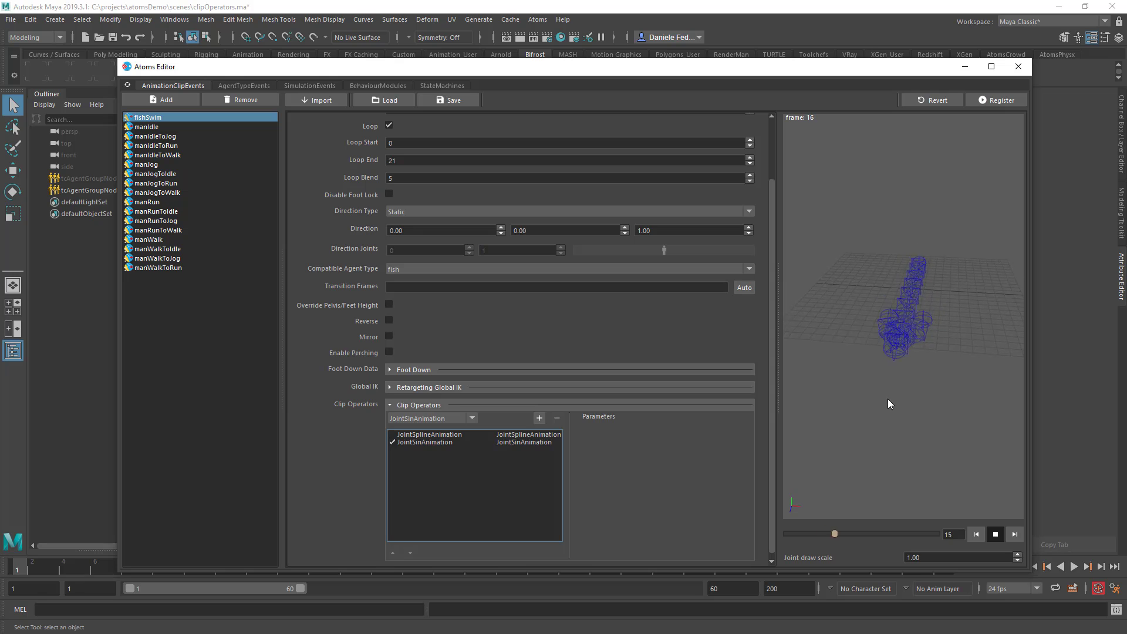
{"action": "left_click_drag", "start_coordinate": [888, 400], "coordinate": [865, 400], "text": "alt"}
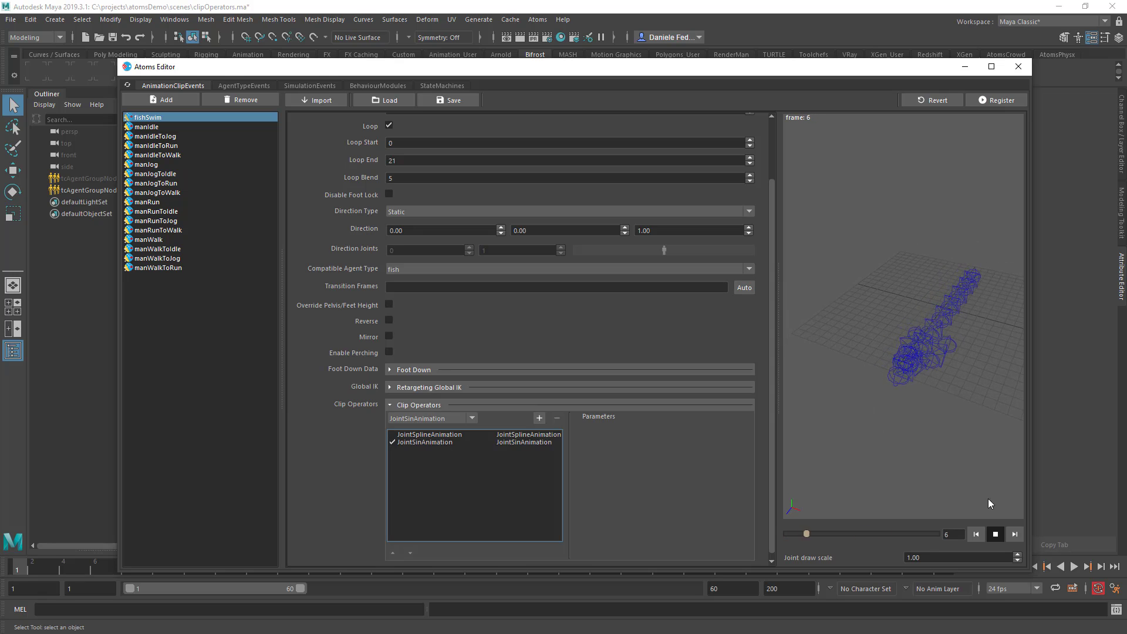
{"action": "left_click", "coordinate": [994, 534]}
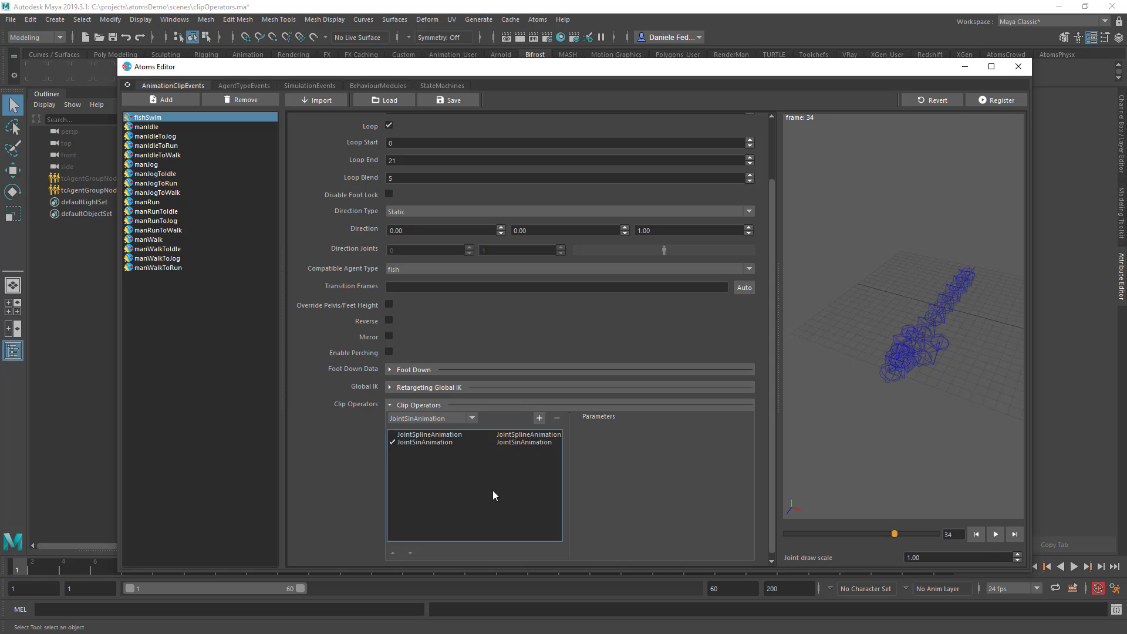
- Re-enable the JointSplineAnimation operator, register fishSwim and play the combined animation in the preview
{"action": "left_click", "coordinate": [392, 435]}
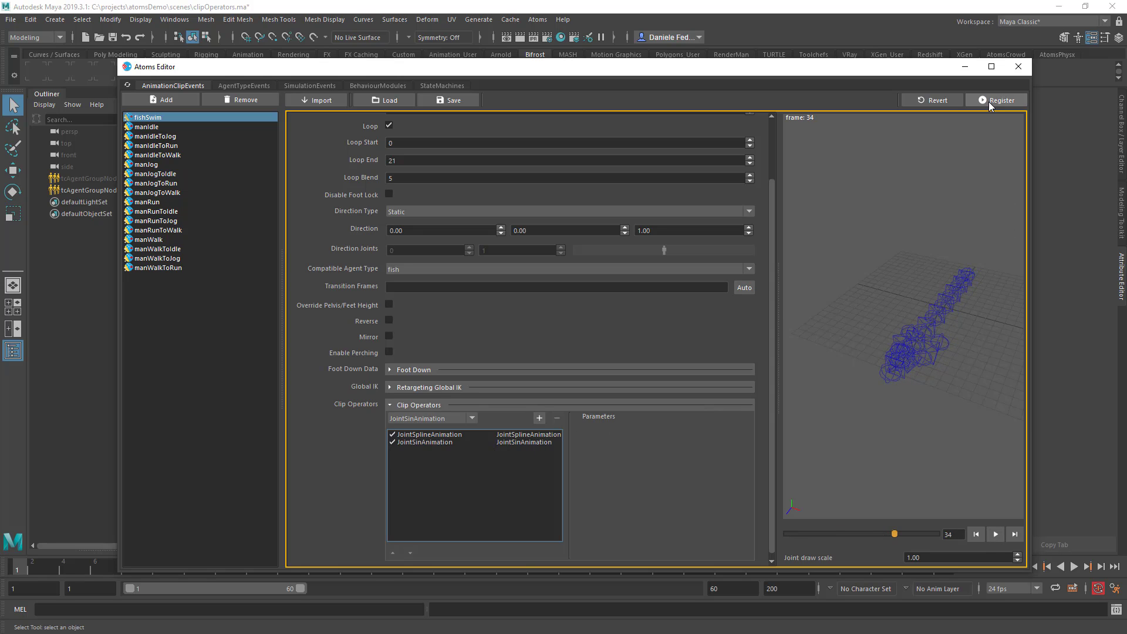
{"action": "left_click", "coordinate": [989, 101]}
{"action": "left_click", "coordinate": [995, 534]}
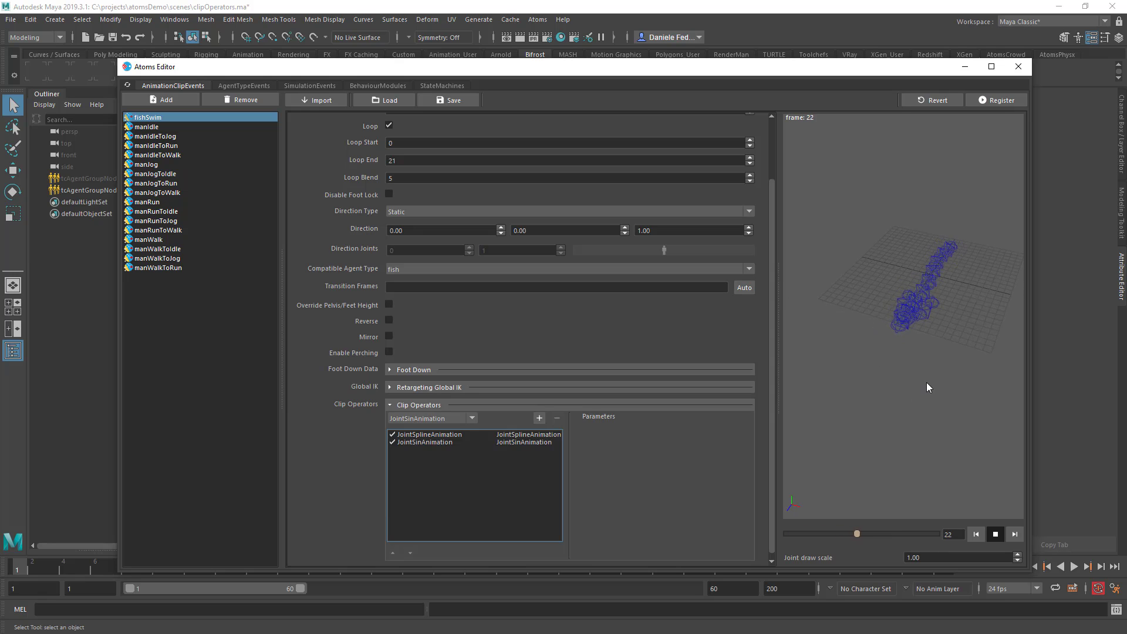
{"action": "left_click", "coordinate": [995, 535]}
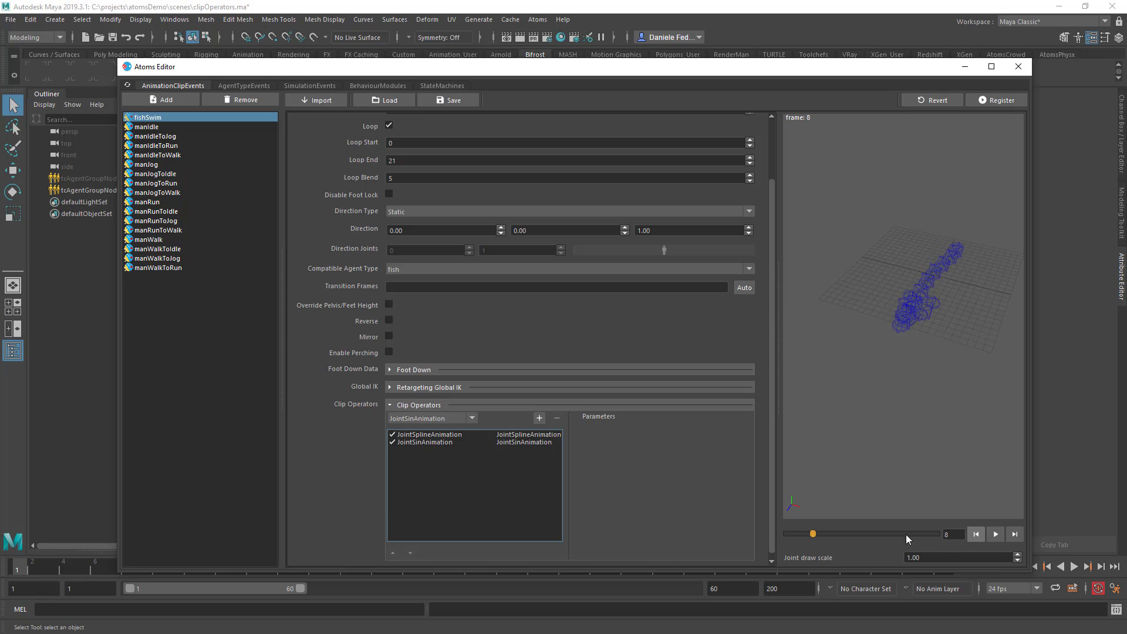
- Add a Velocity clip operator with a Z velocity of 3 and register the fishSwim clip
{"action": "left_click", "coordinate": [409, 419]}
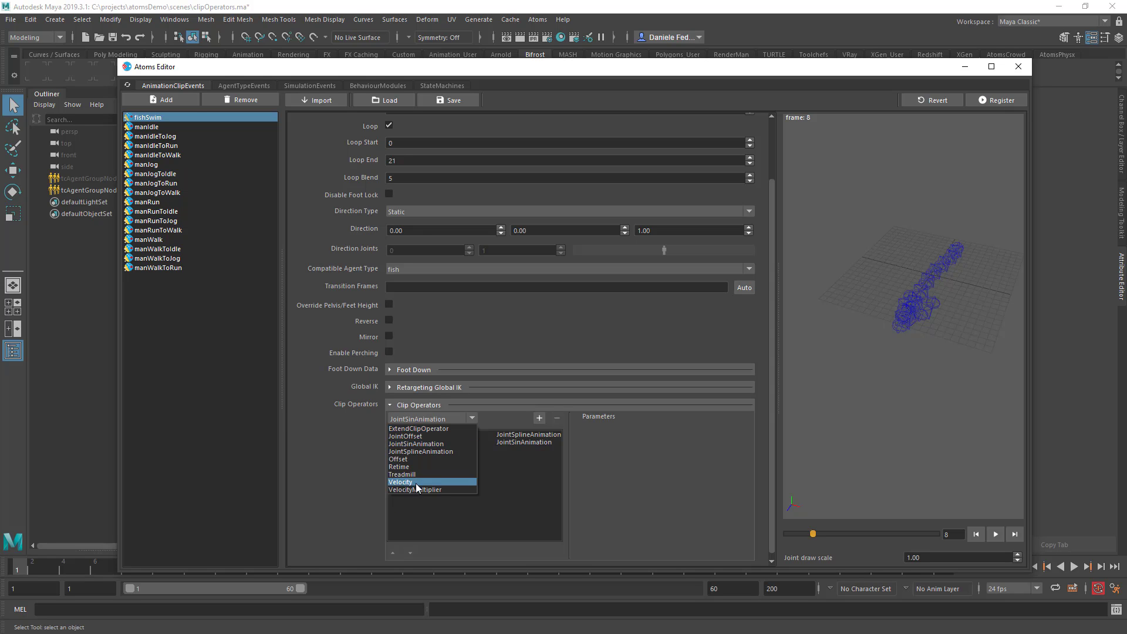
{"action": "left_click", "coordinate": [416, 483]}
{"action": "left_click", "coordinate": [536, 419]}
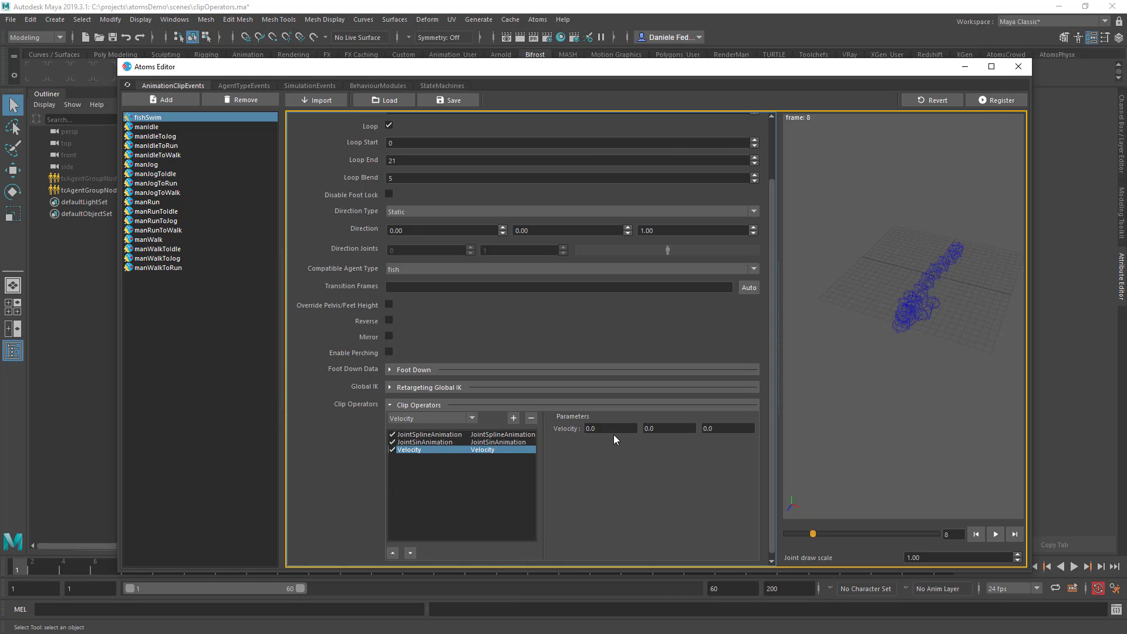
{"action": "left_click", "coordinate": [706, 427]}
{"action": "key", "text": "Tab"}
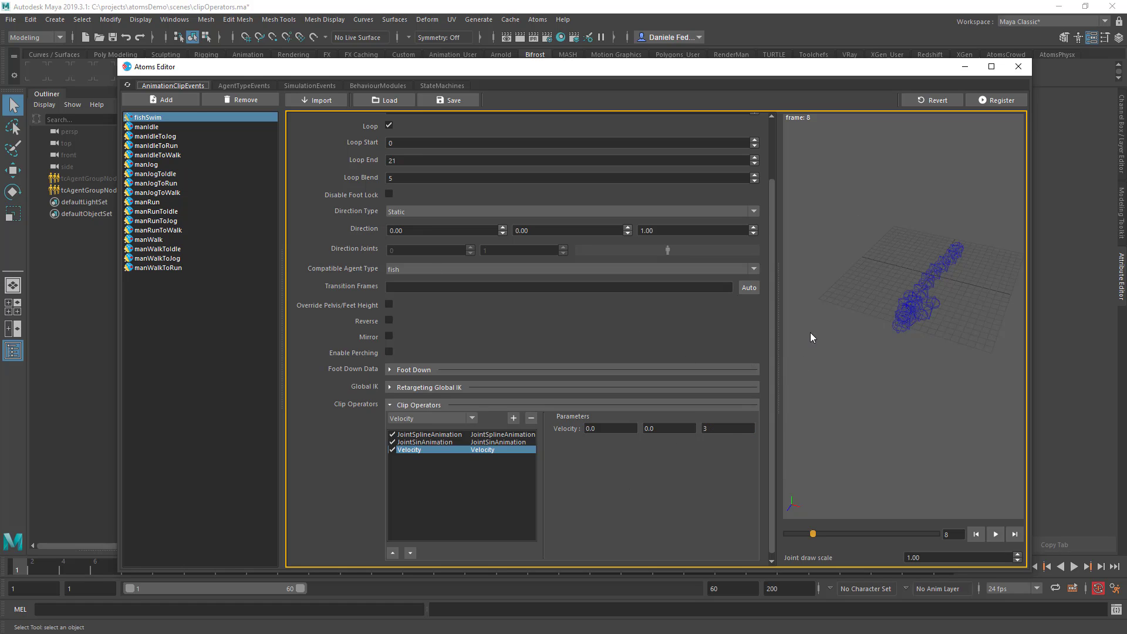
{"action": "left_click", "coordinate": [989, 101]}
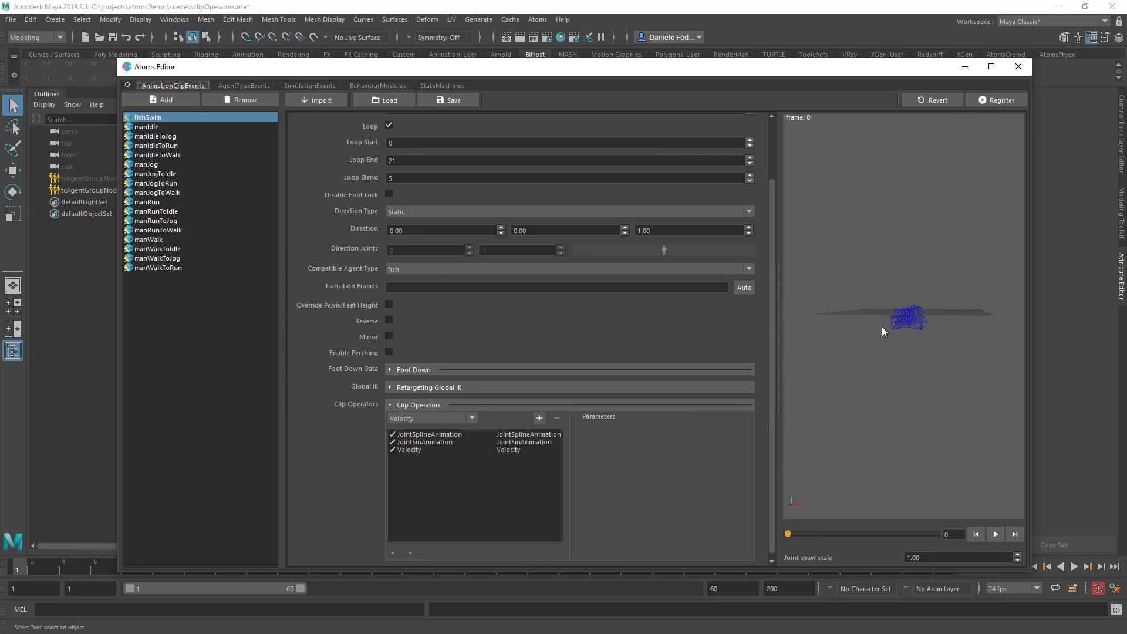
- Play and scrub the fishSwim clip in the preview to examine its forward motion, and close the Atoms Editor
{"action": "left_click_drag", "start_coordinate": [874, 402], "coordinate": [937, 309], "text": "alt"}
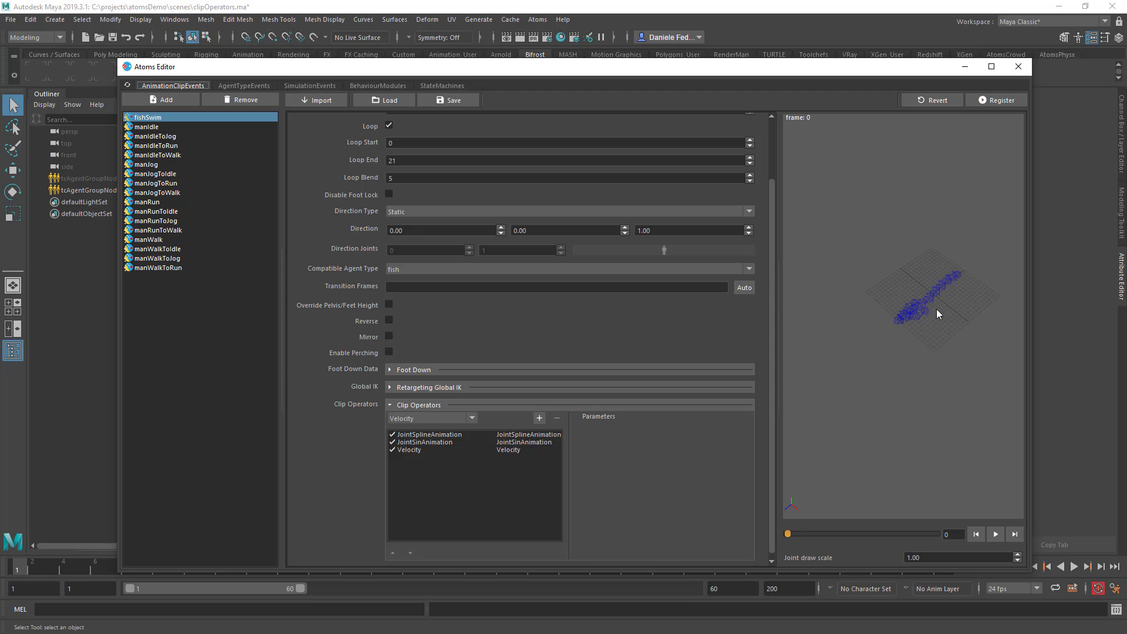
{"action": "left_click", "coordinate": [995, 535]}
{"action": "left_click_drag", "start_coordinate": [844, 534], "coordinate": [788, 533]}
{"action": "left_click", "coordinate": [1018, 66]}
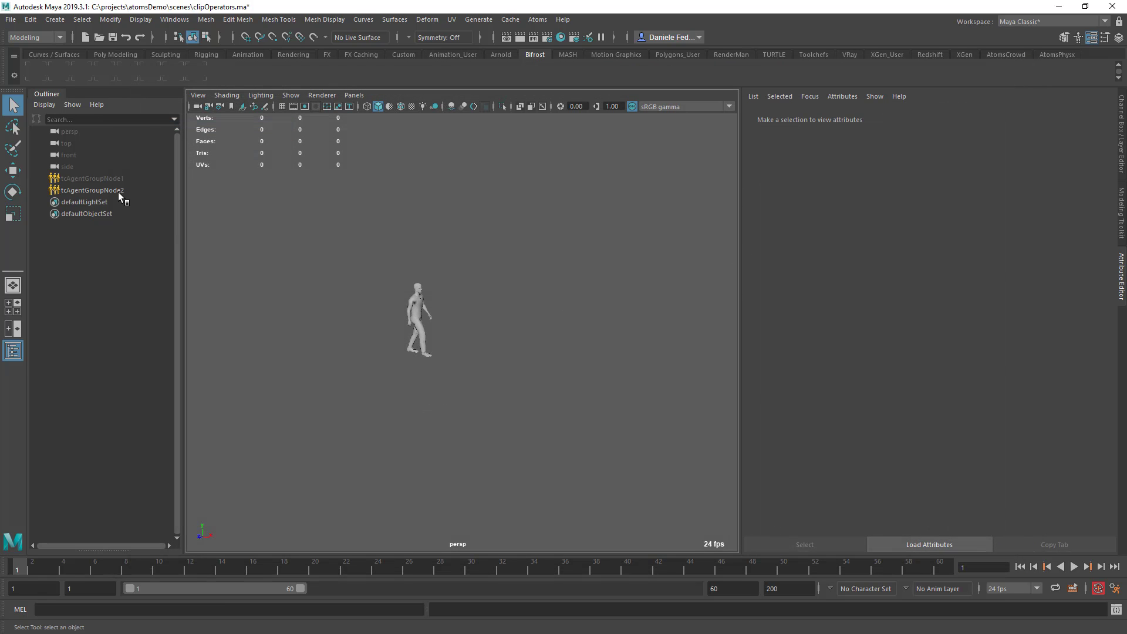
- Hide tcAgentGroupNode2 and show tcAgentGroupNode1 in the scene
{"action": "left_click", "coordinate": [118, 192]}
{"action": "key", "text": "h"}
{"action": "left_click", "coordinate": [107, 182]}
{"action": "key", "text": "h"}
- Play the scene timeline twice to examine the fish agent's swimming motion, and return to the first frame
{"action": "scroll", "coordinate": [520, 301], "scroll_direction": "up", "scroll_amount": 1}
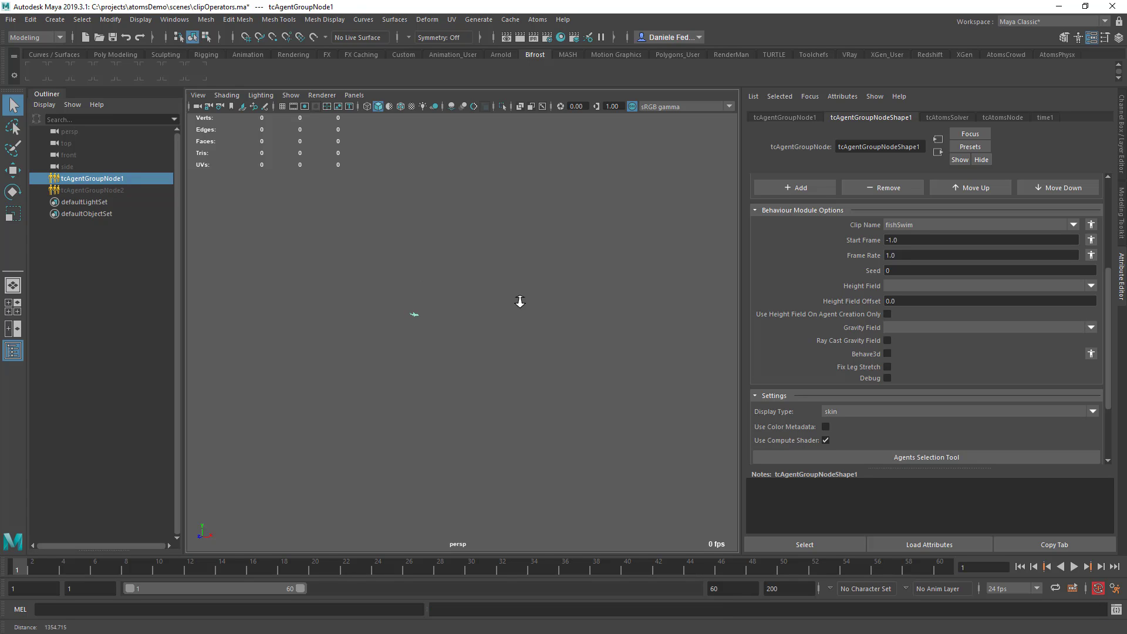
{"action": "left_click_drag", "start_coordinate": [541, 302], "coordinate": [506, 341], "text": "alt"}
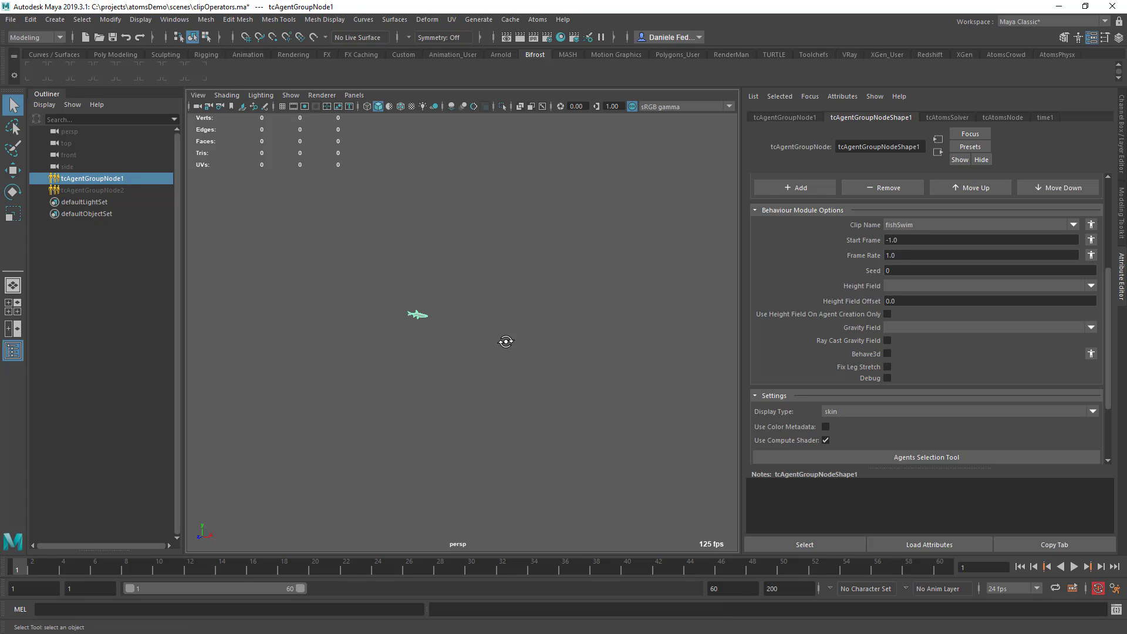
{"action": "left_click", "coordinate": [1074, 567]}
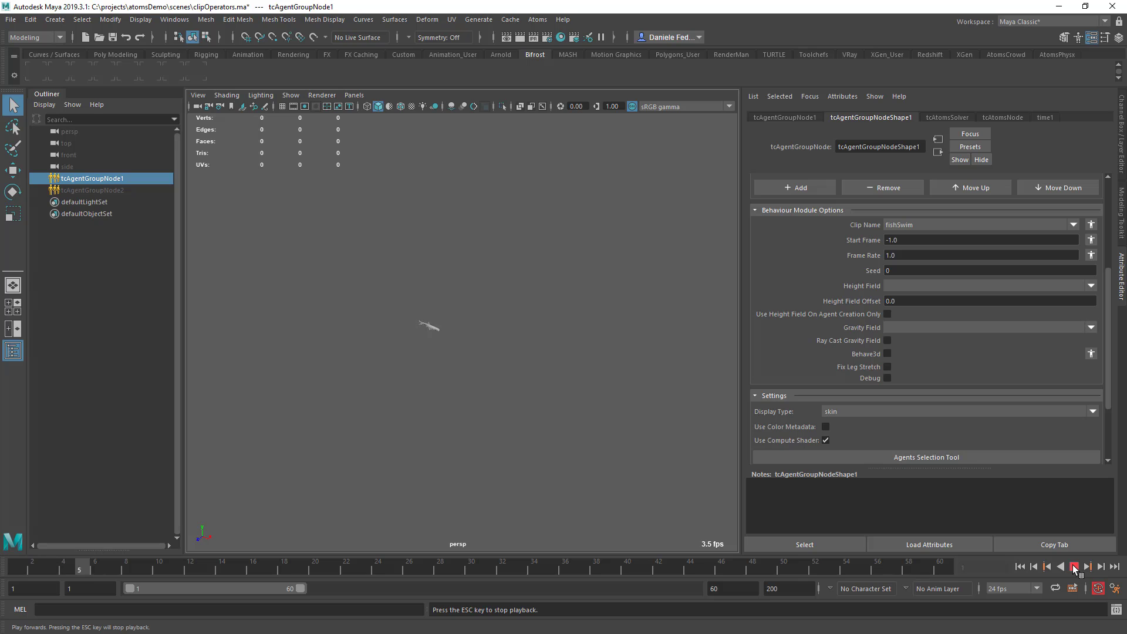
{"action": "left_click", "coordinate": [1074, 567]}
{"action": "scroll", "coordinate": [570, 365], "scroll_direction": "up", "scroll_amount": 1}
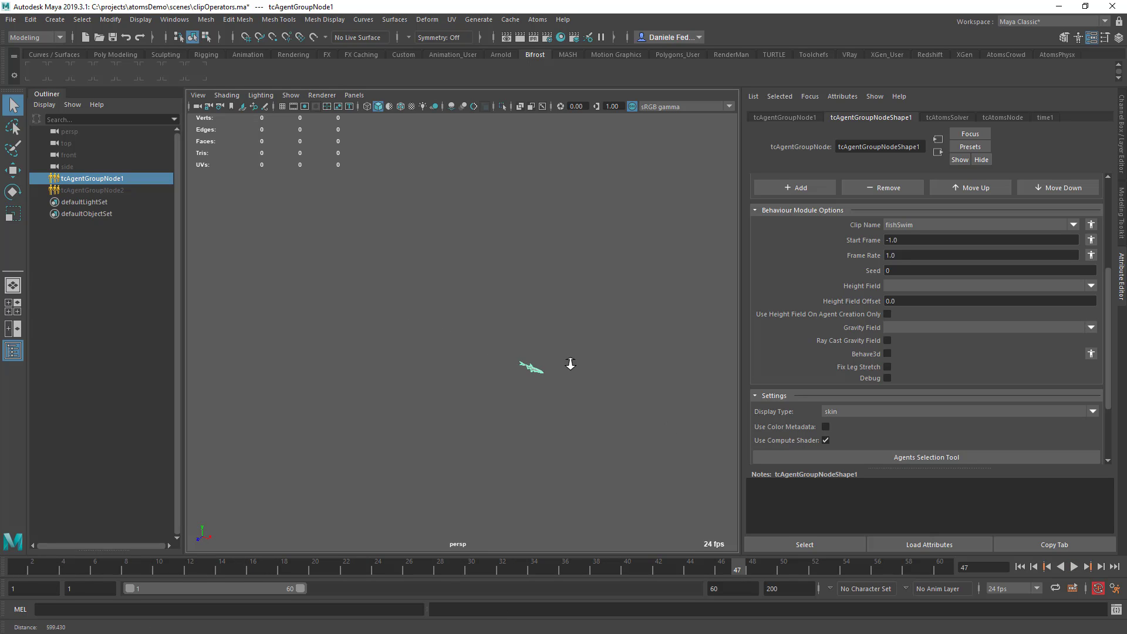
{"action": "left_click_drag", "start_coordinate": [570, 365], "coordinate": [637, 346], "text": "alt"}
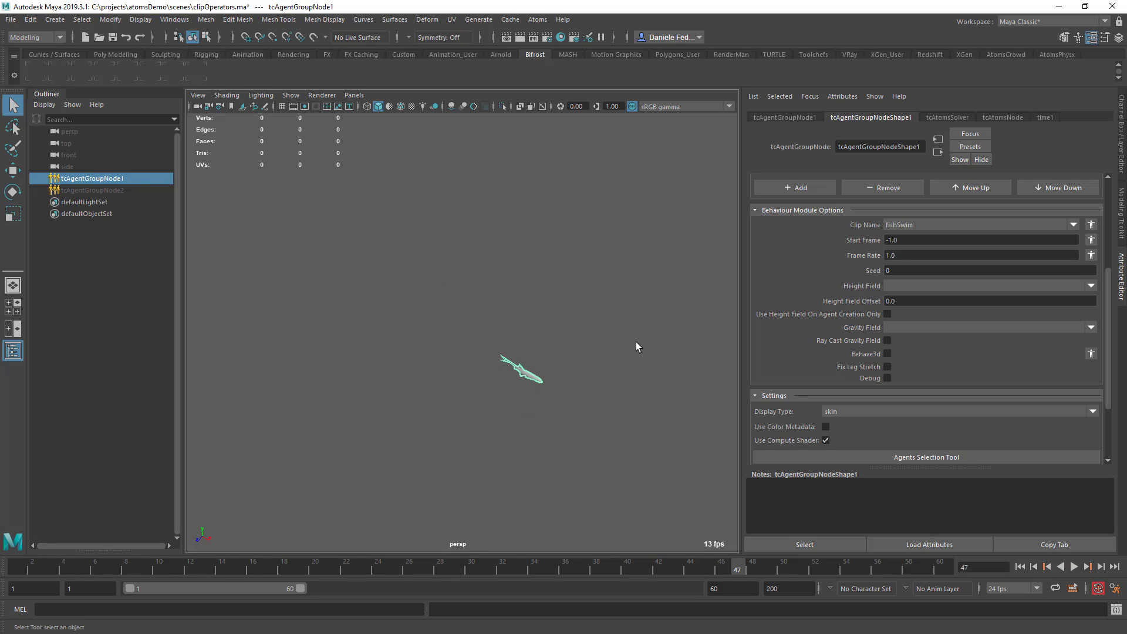
{"action": "left_click", "coordinate": [1074, 567]}
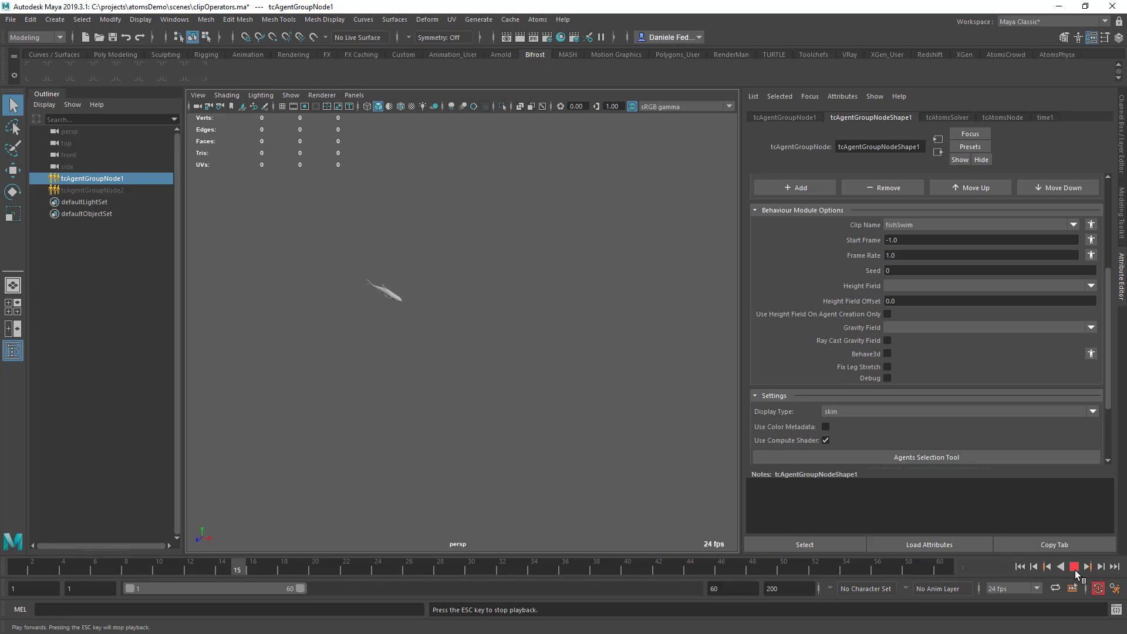
{"action": "left_click", "coordinate": [1074, 567]}
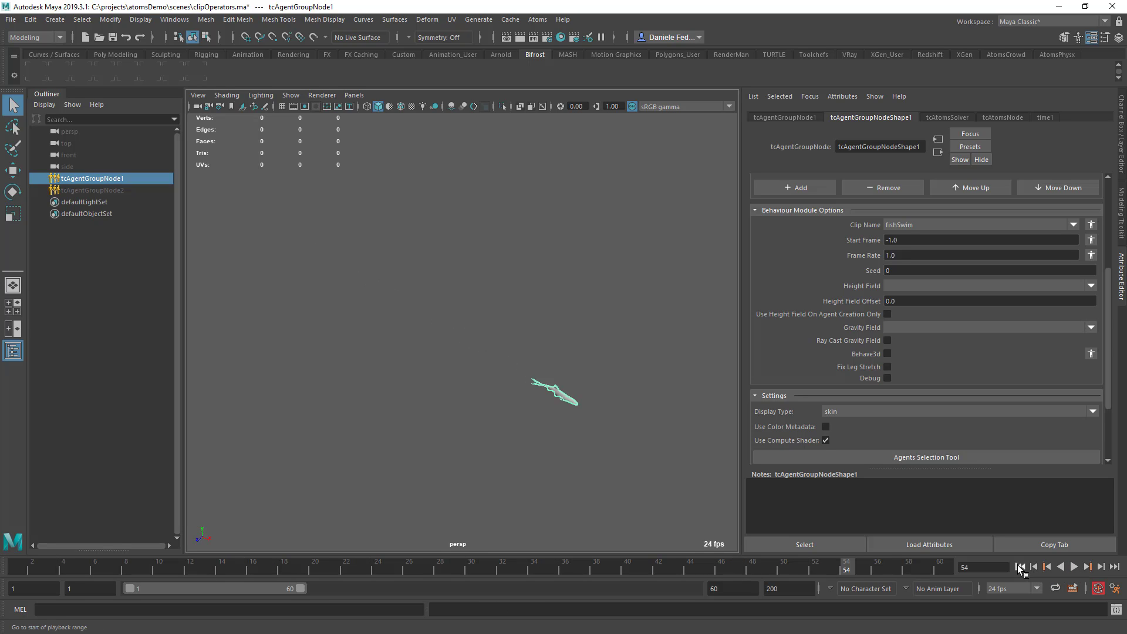
{"action": "left_click", "coordinate": [1020, 567]}
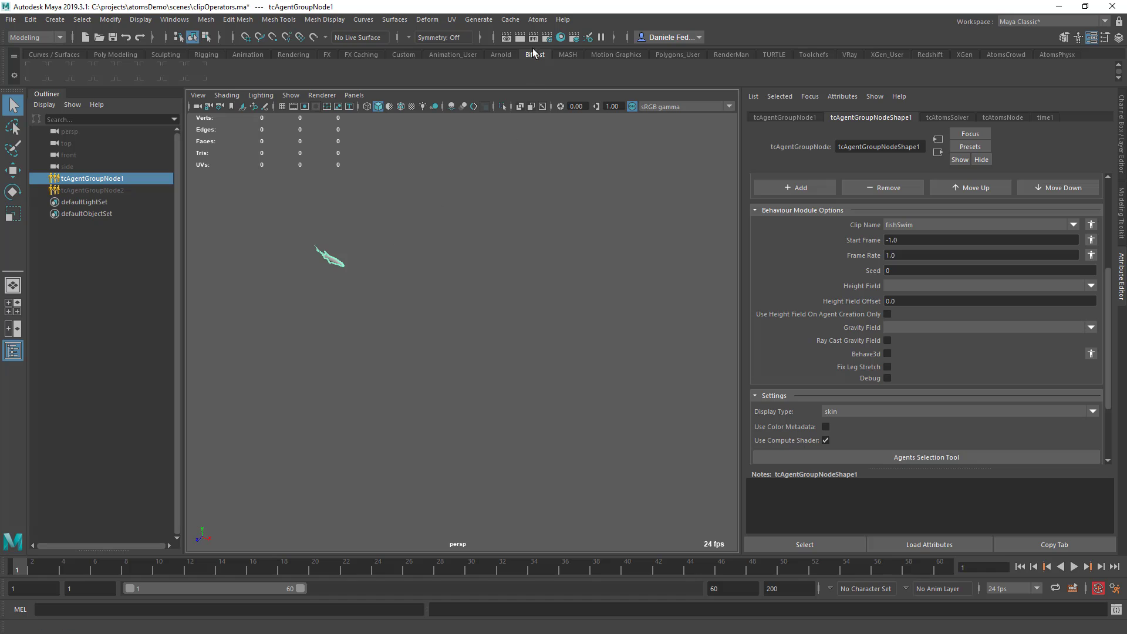
- Reopen the Atoms Editor, disable all three clip operators on fishSwim and register the clip
{"action": "left_click", "coordinate": [537, 19]}
{"action": "left_click", "coordinate": [593, 171]}
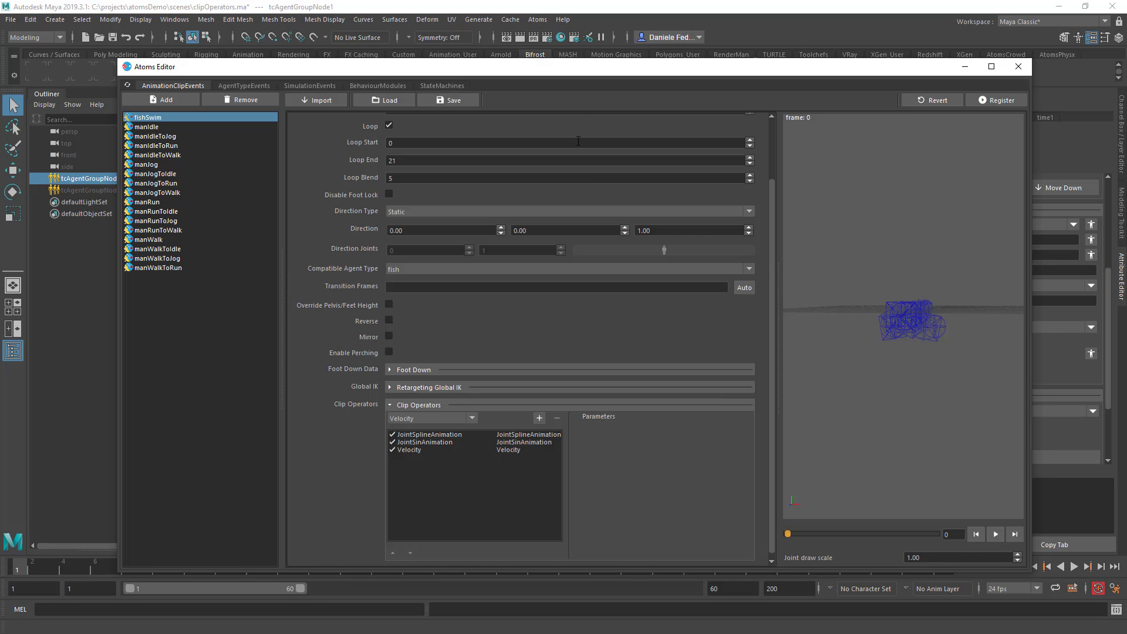
{"action": "left_click", "coordinate": [392, 435]}
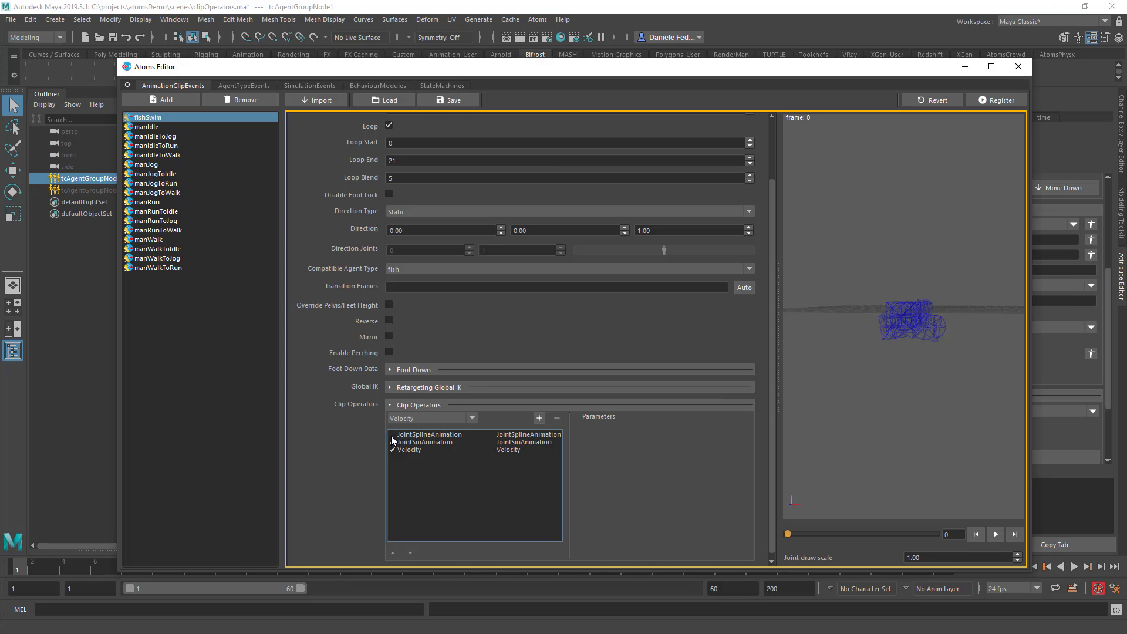
{"action": "left_click", "coordinate": [995, 101]}
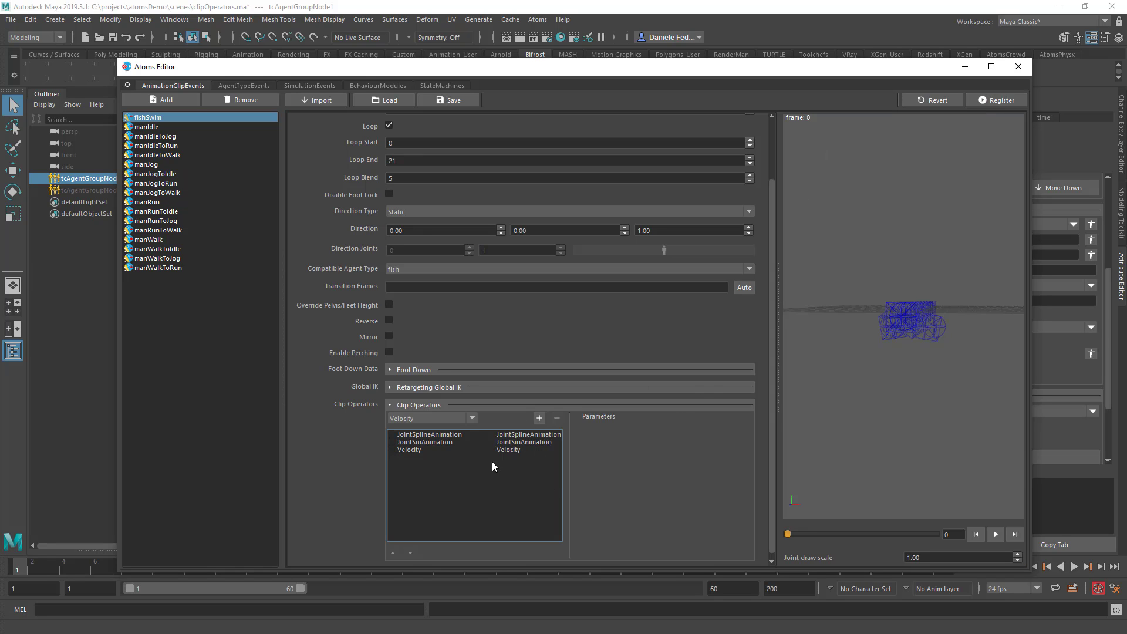